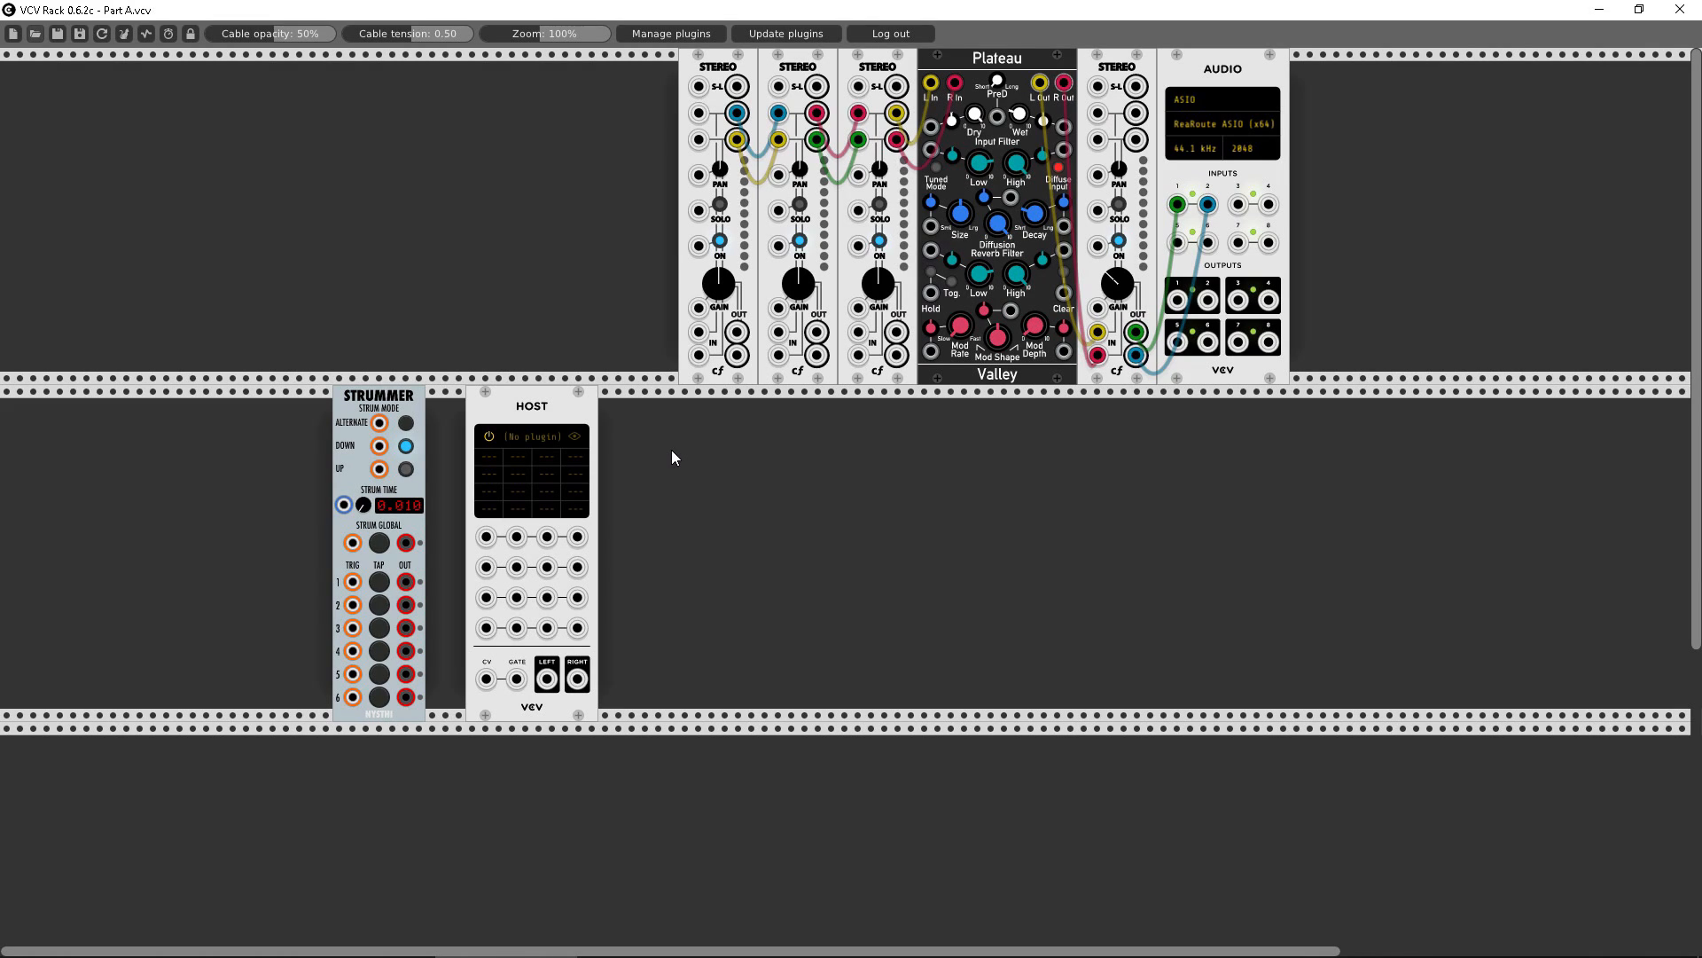
- Load the Battery 4 plugin into the Host module and move its window clear of the module
click(540, 435)
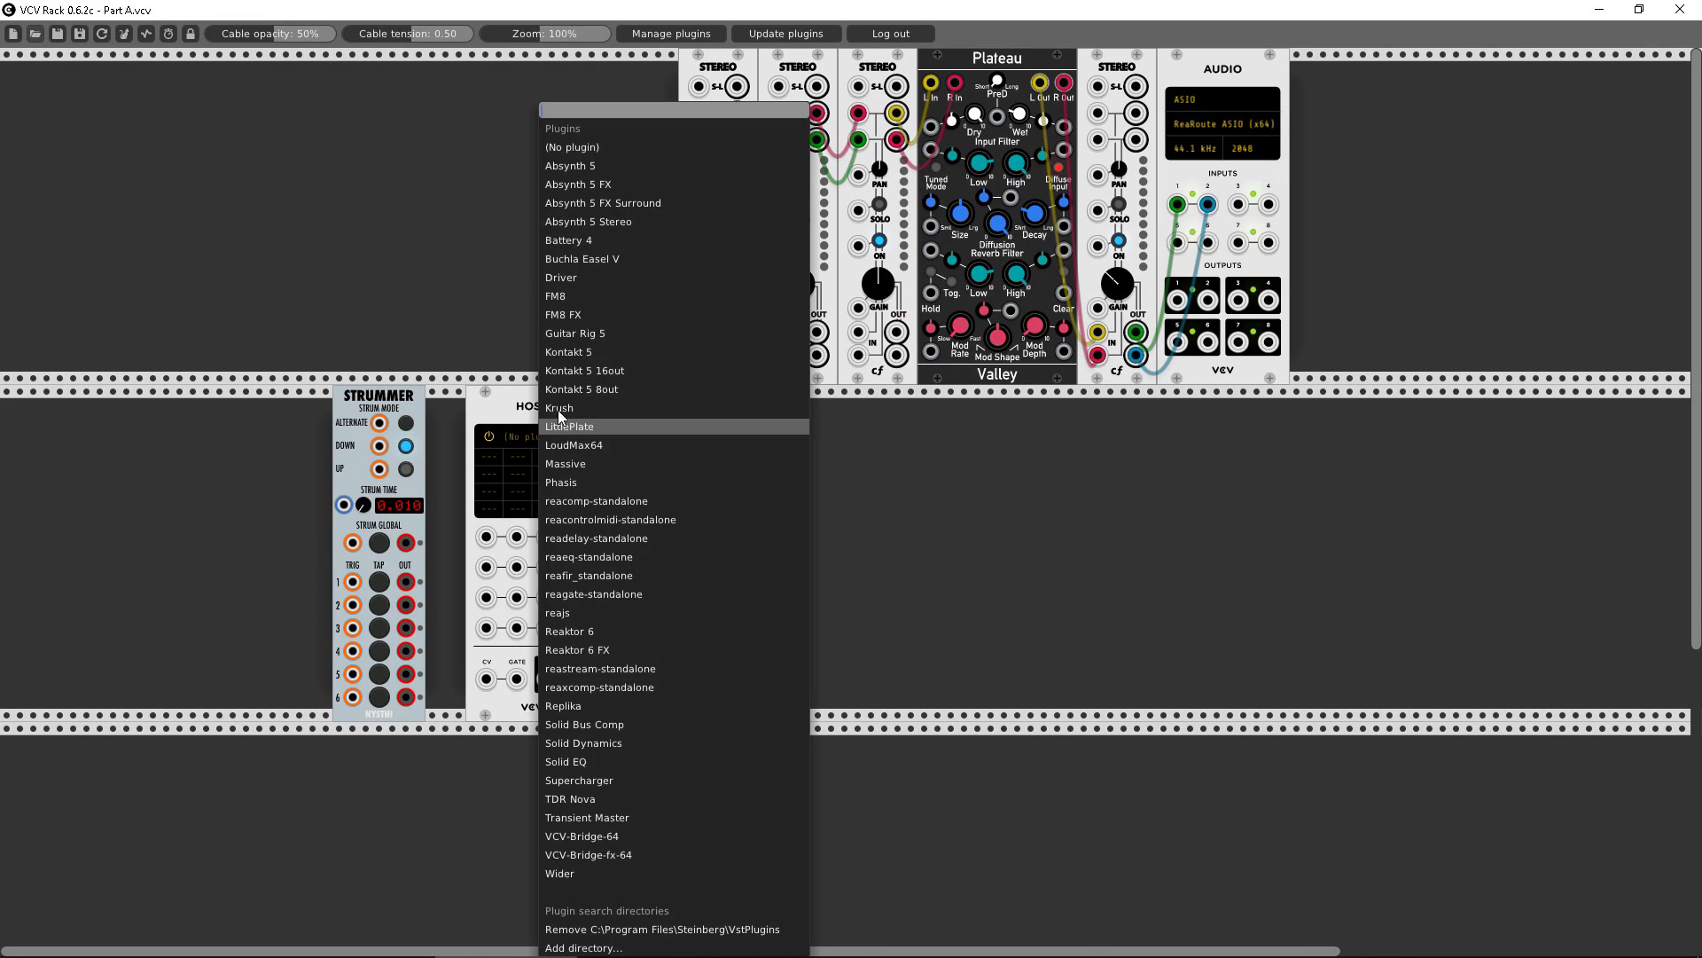
click(581, 240)
drag(444, 39, 1017, 188)
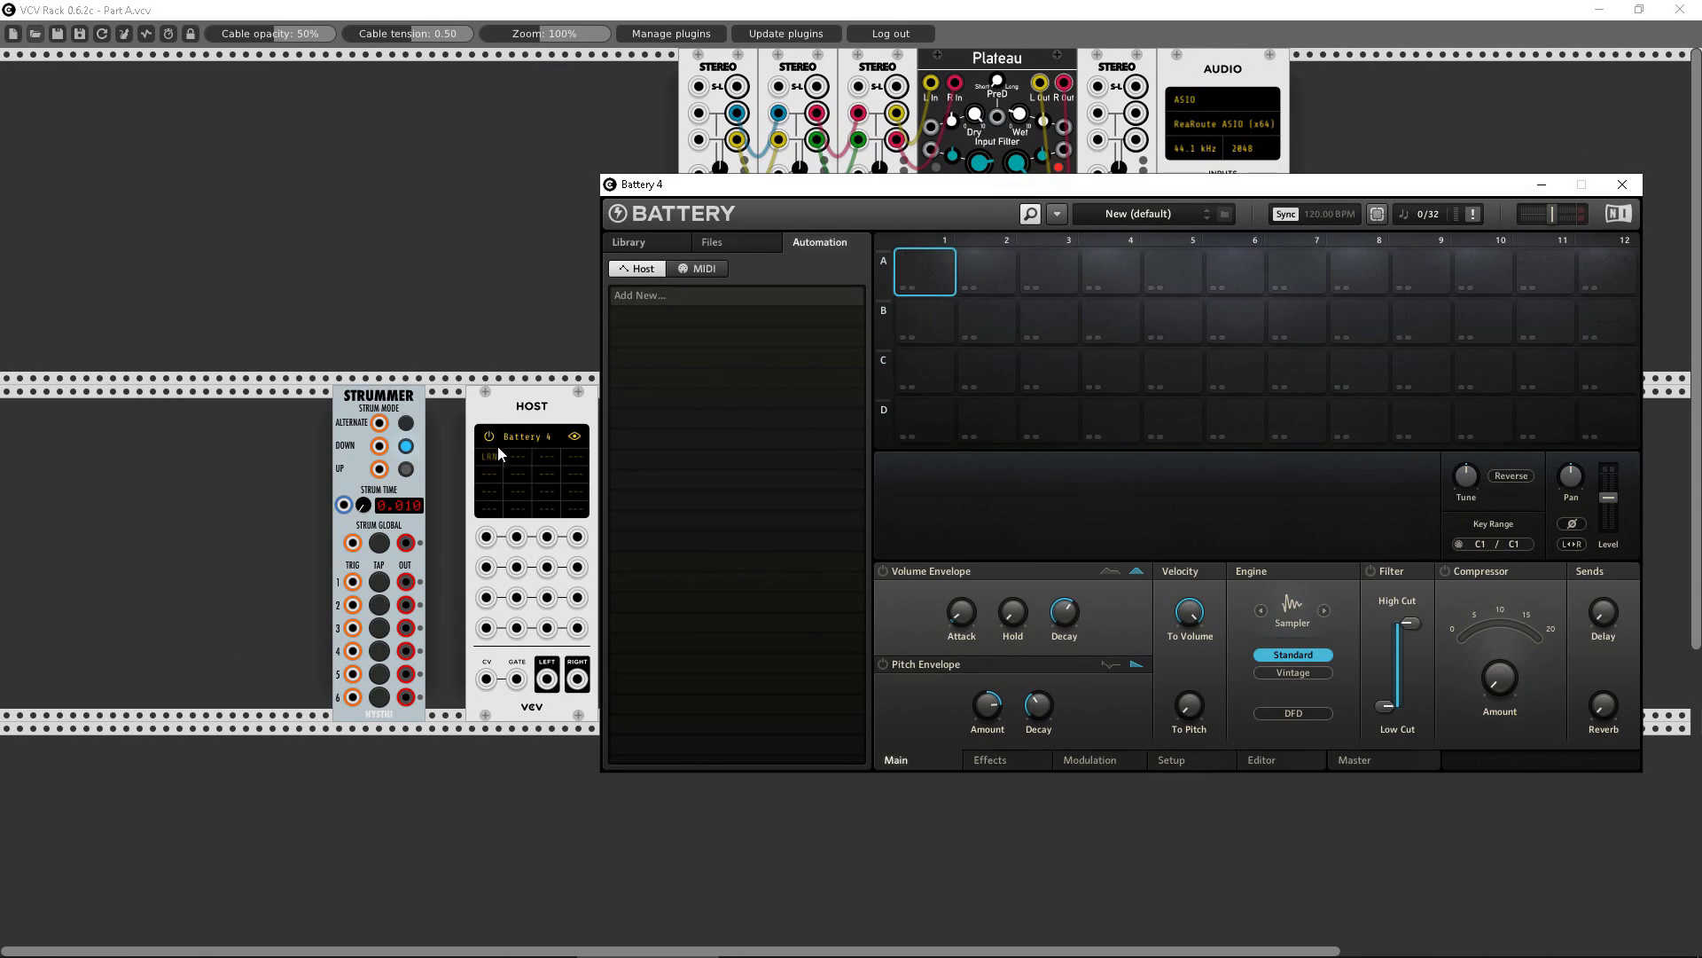
- Assign Battery's Volume Envelope Attack, velocity-to-volume Intensity and Compressor Amount to host automation slot #0
drag(962, 612, 962, 592)
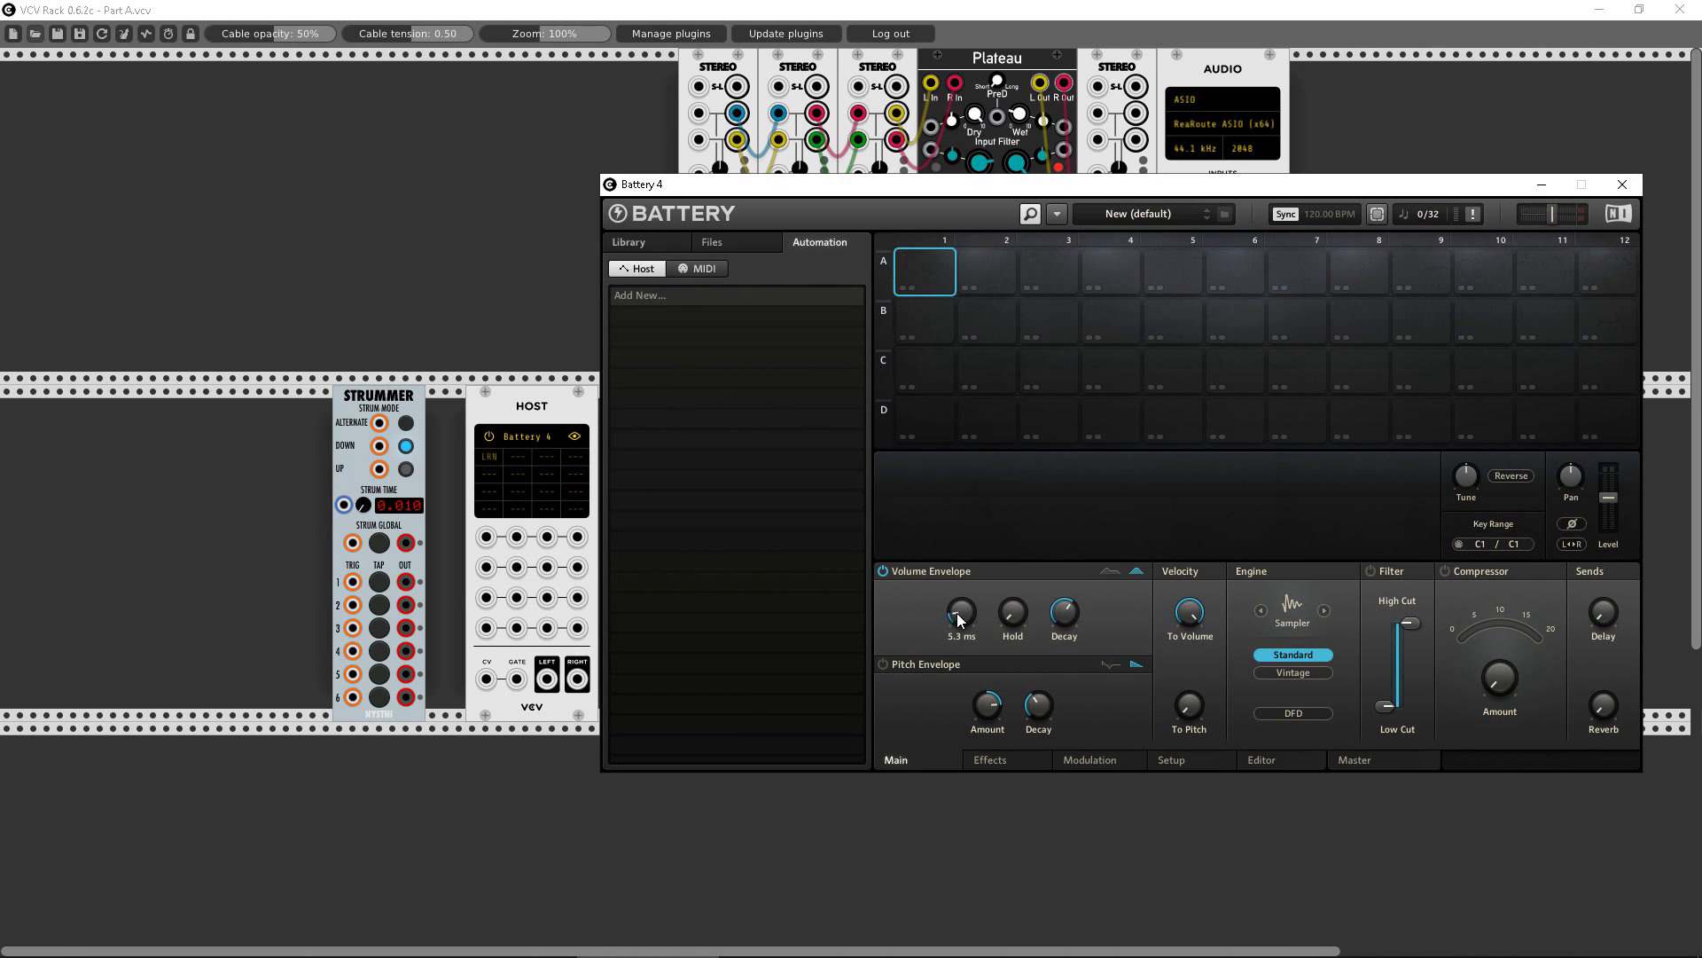
right_click(955, 613)
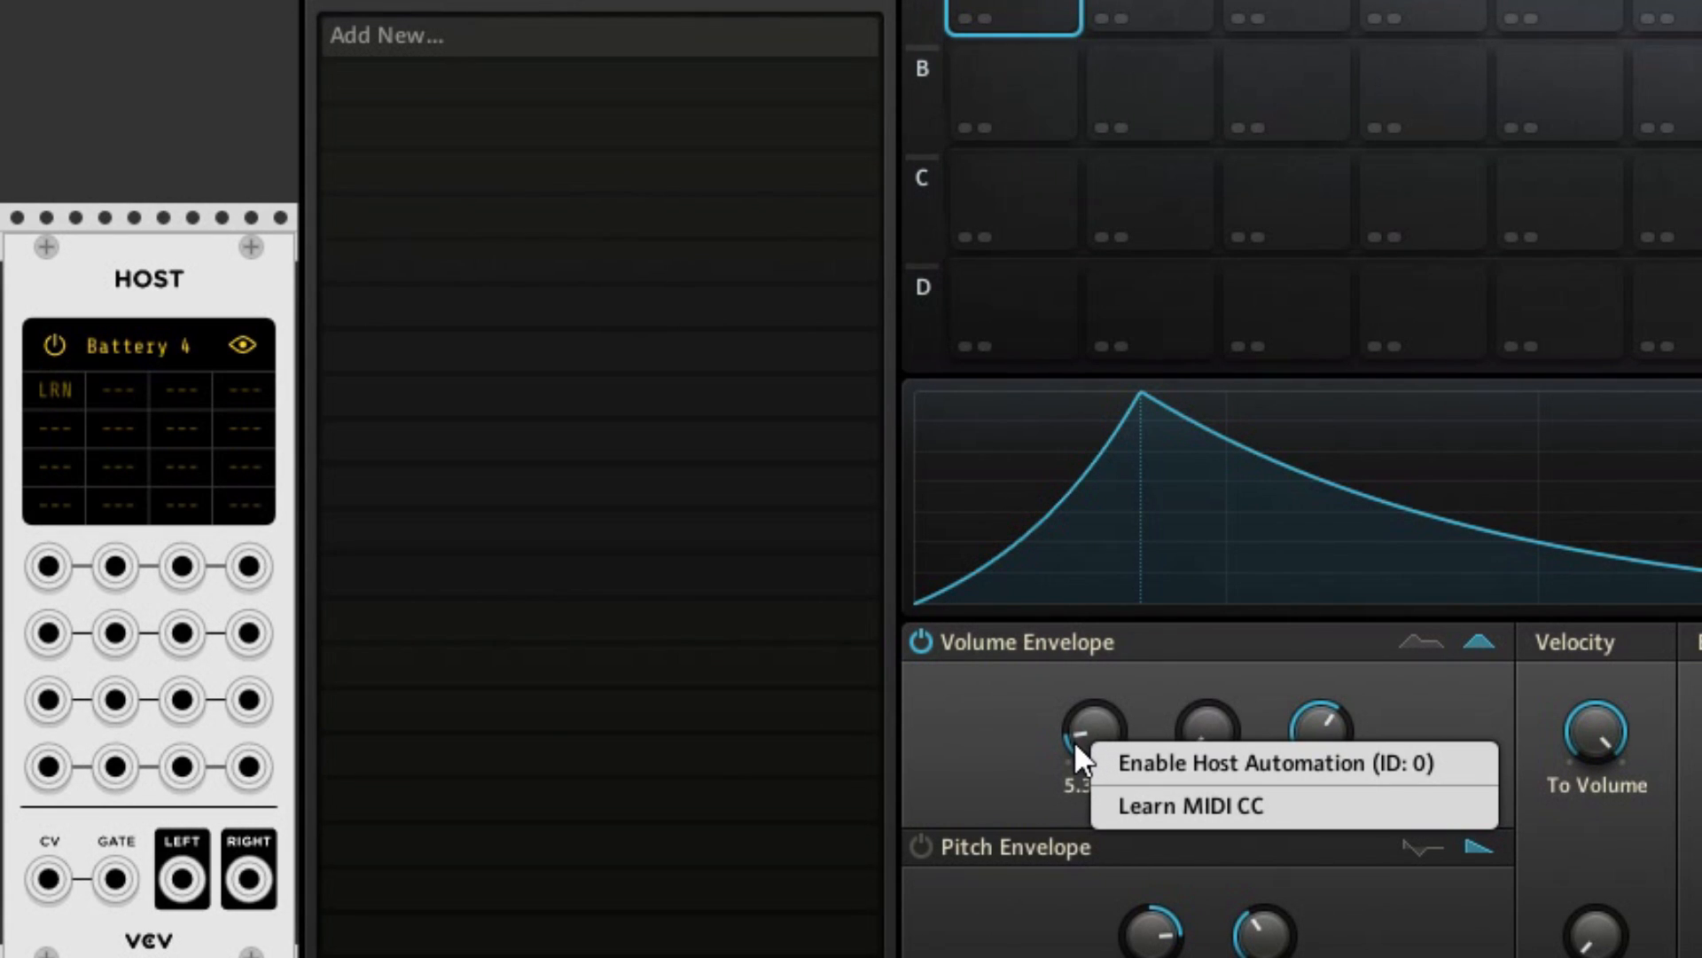
click(1159, 764)
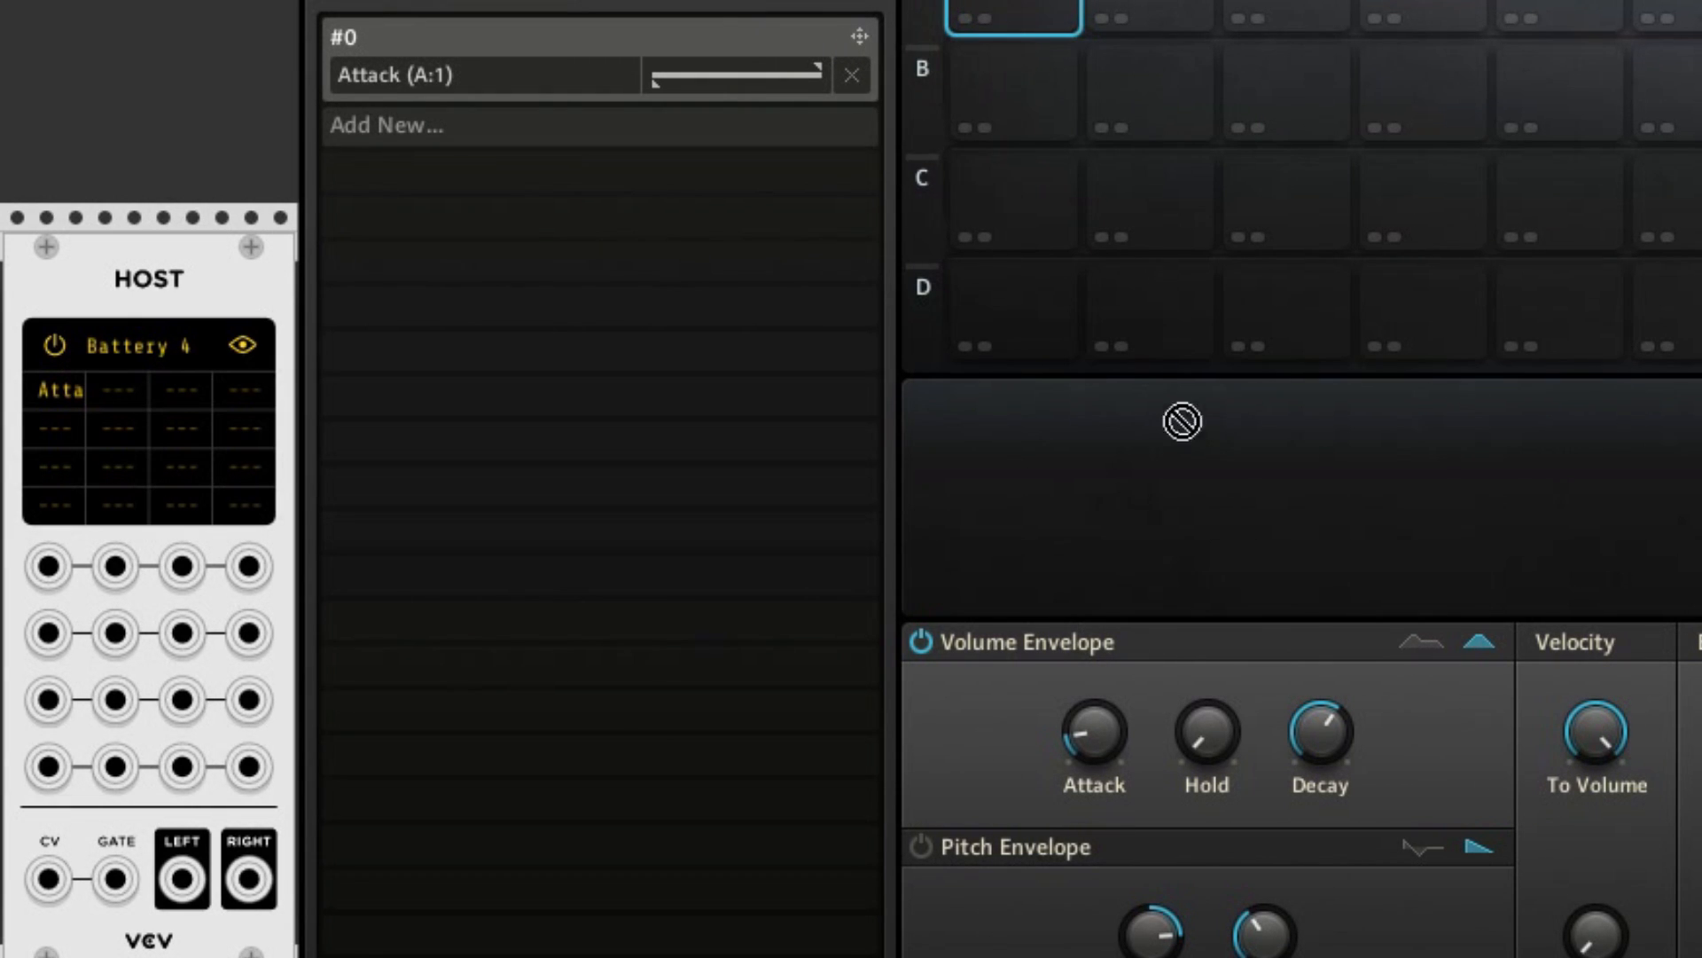
click(1577, 737)
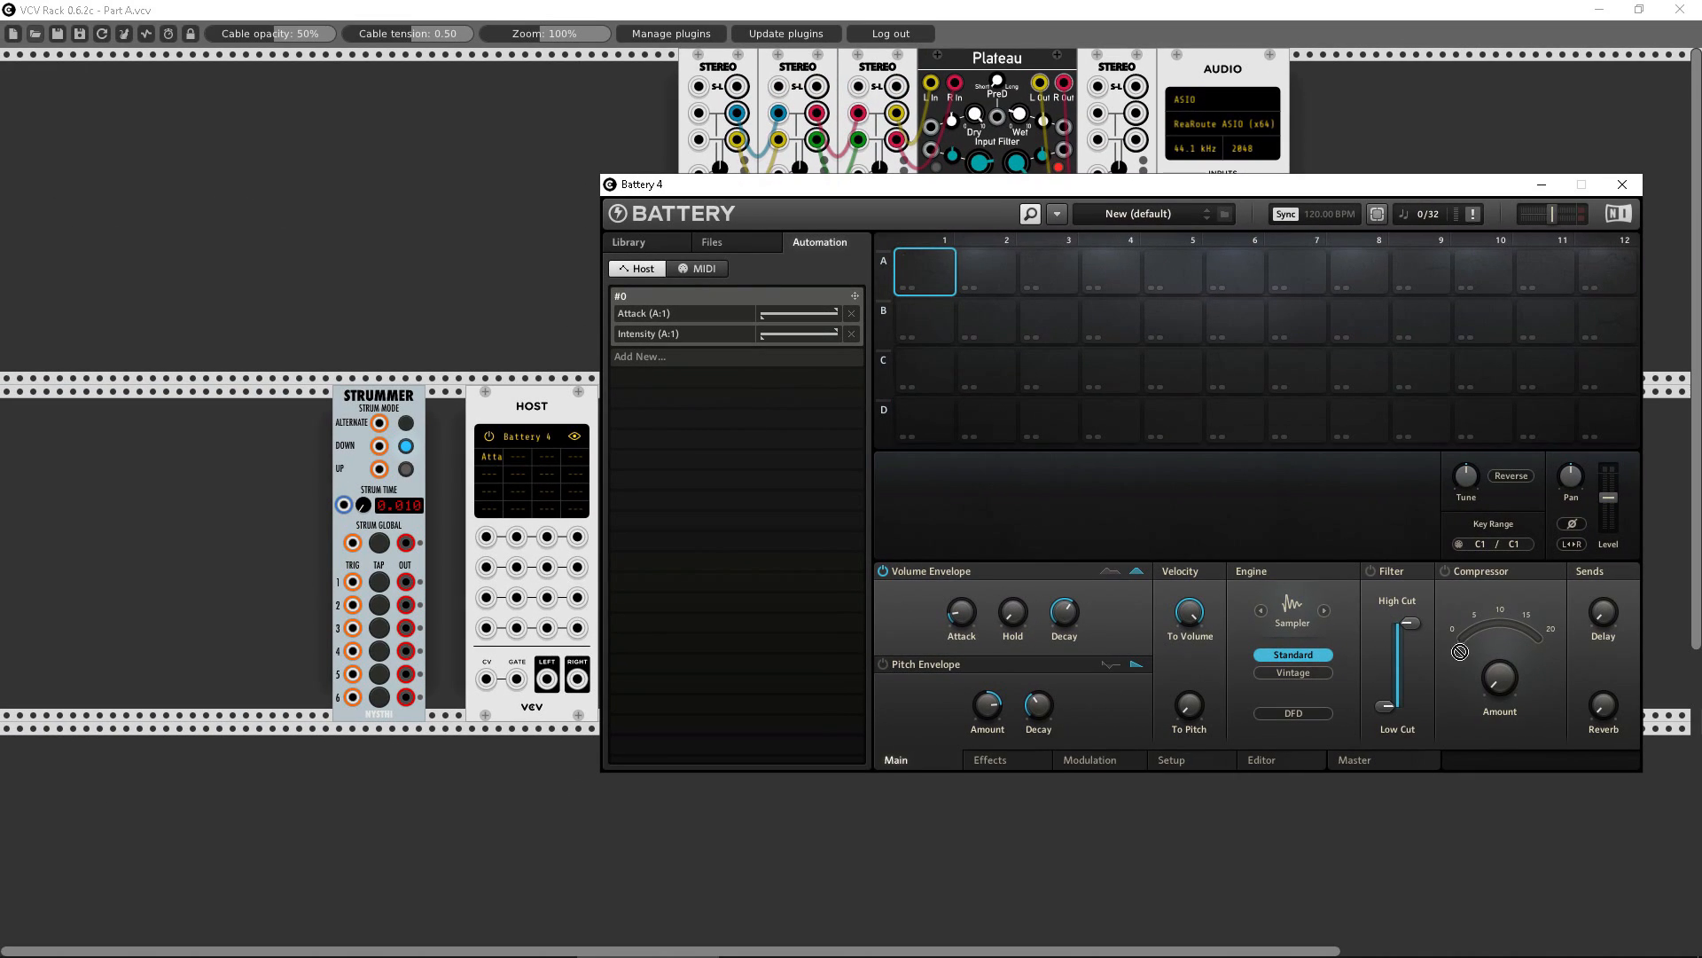
drag(1460, 652, 1501, 682)
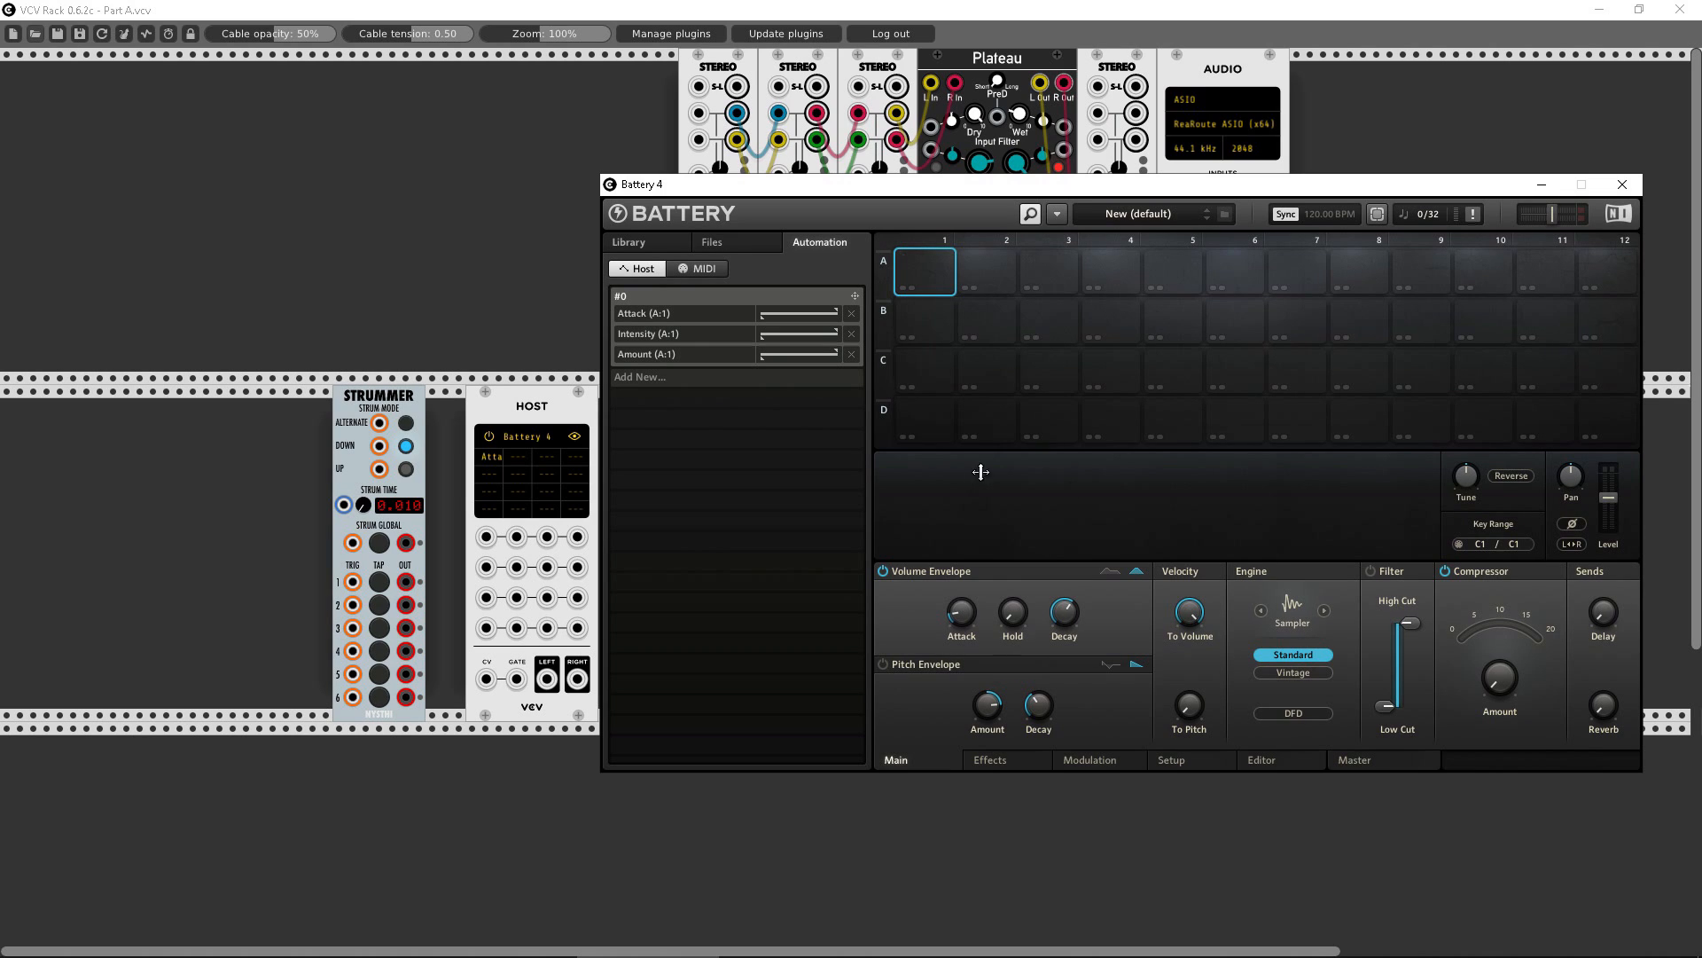
- Load FM8 into the Host module in place of Battery 4 and choose the 2 Trompets sound
click(525, 452)
click(557, 296)
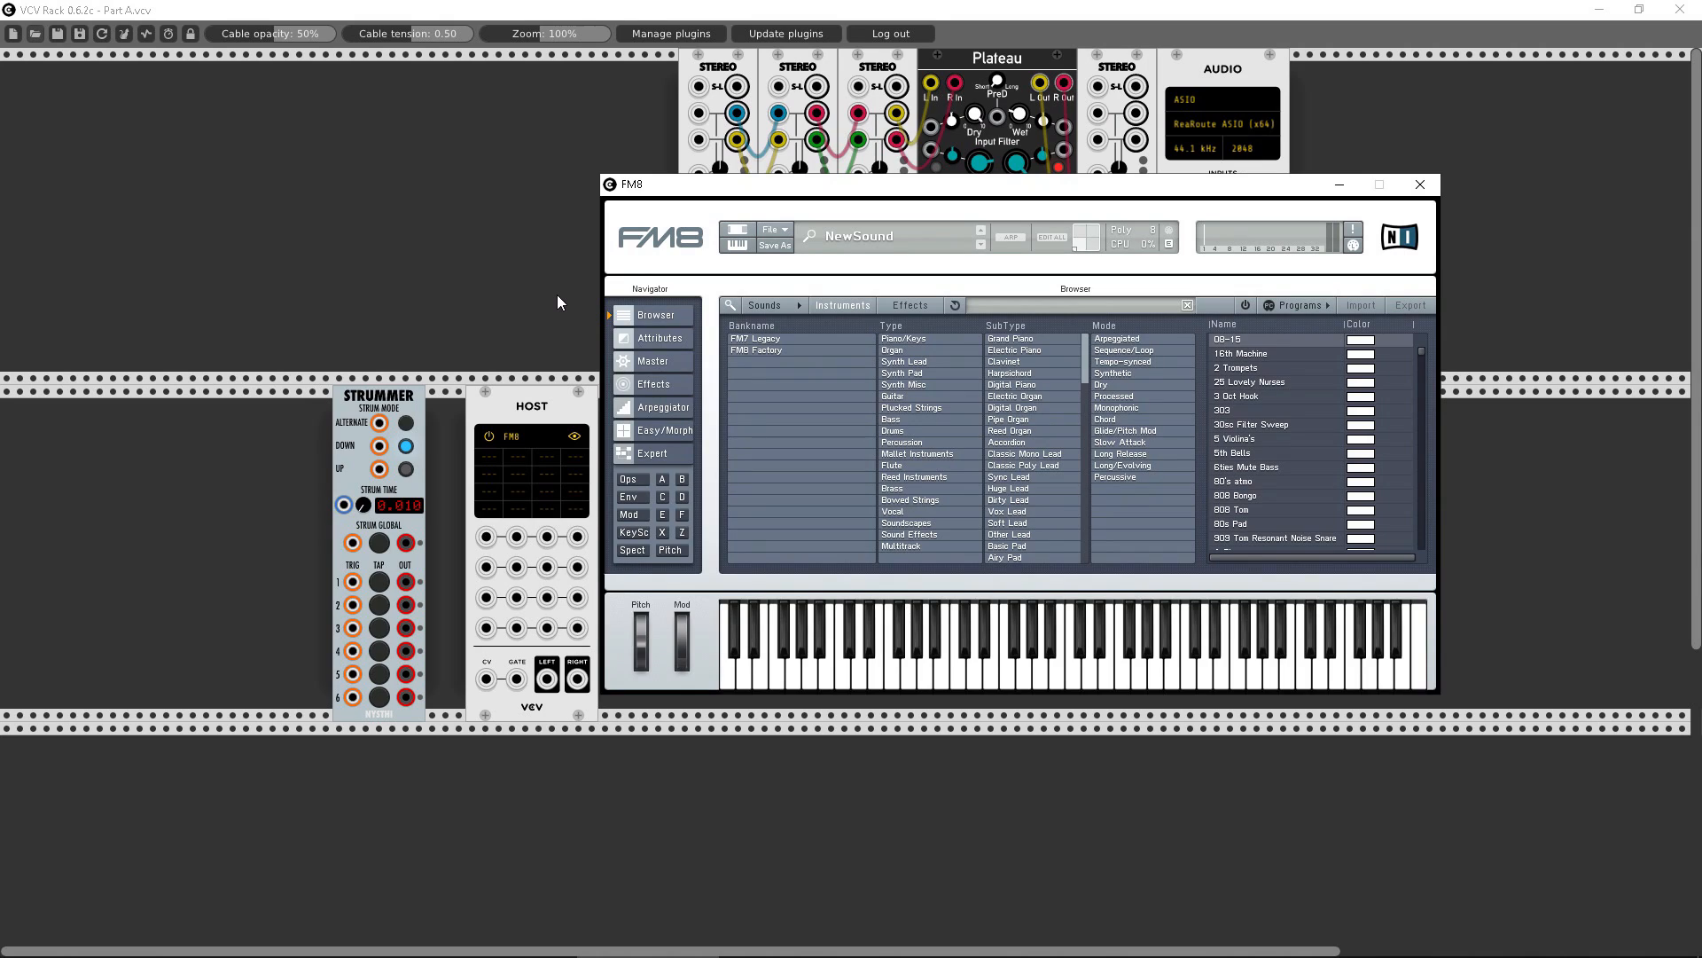
click(1248, 369)
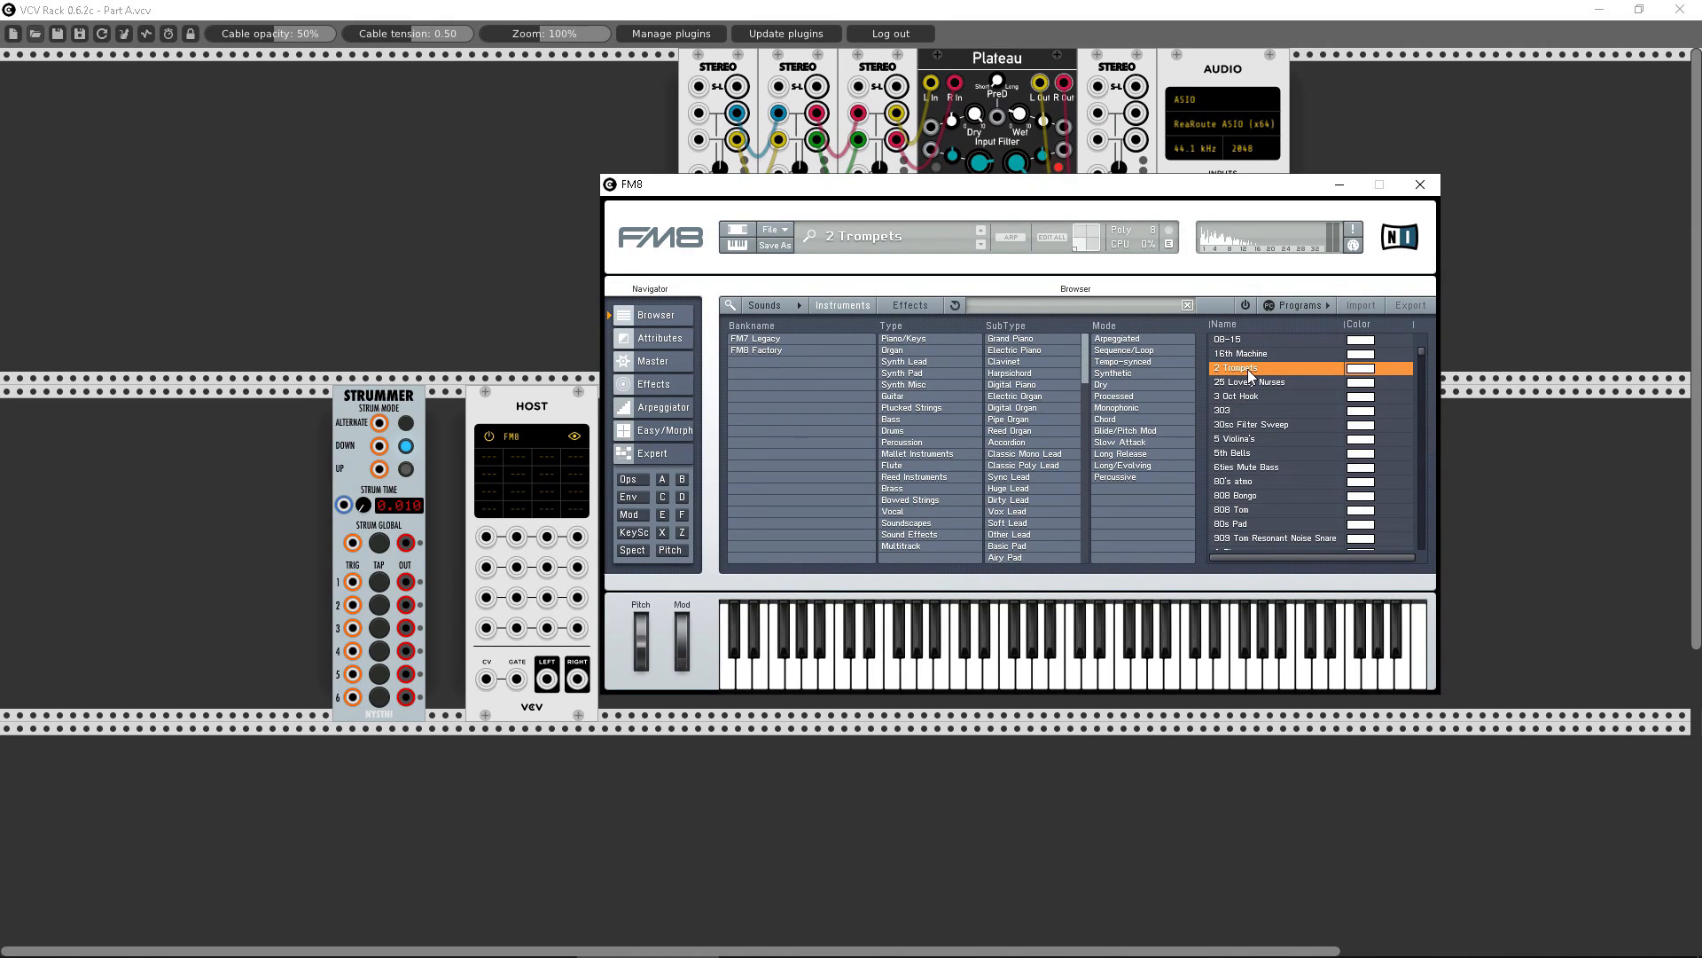
- Patch the Host's left and right outputs to the third Stereo channel's inputs, moving the FM8 window out of the way
drag(983, 188, 1126, 365)
drag(548, 678, 765, 483)
drag(858, 355, 577, 678)
drag(887, 483, 933, 337)
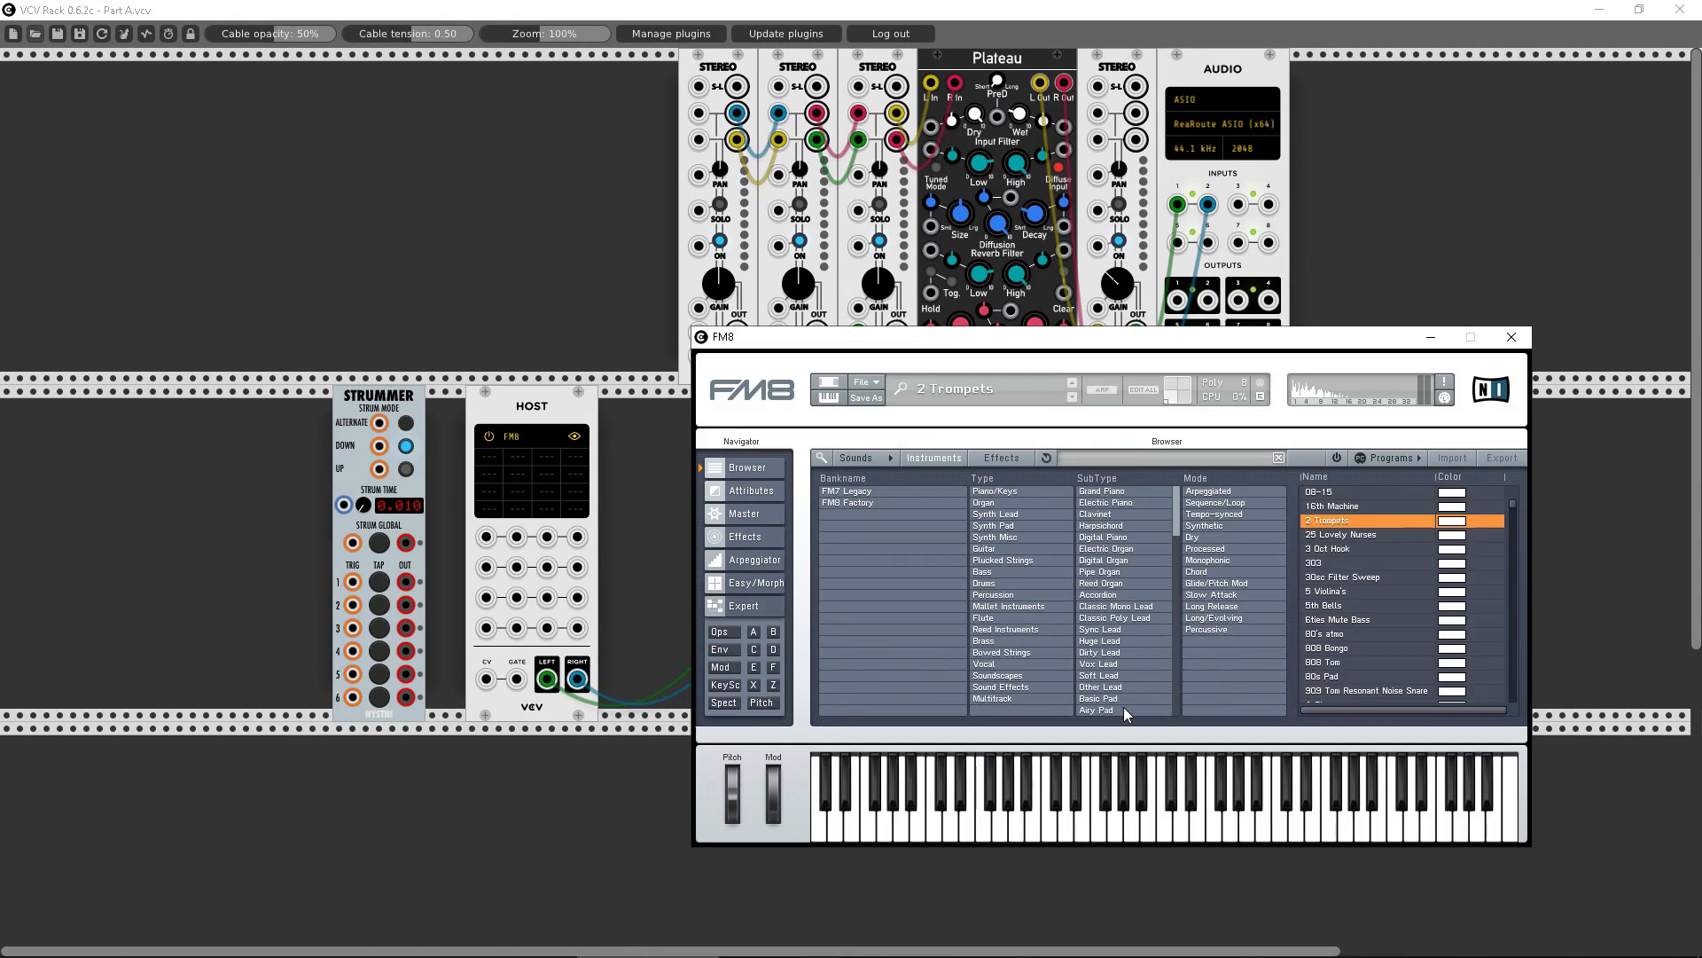
- Audition a few notes on FM8's keyboard and close the plugin window
click(1083, 832)
click(1165, 831)
click(1246, 825)
click(1511, 337)
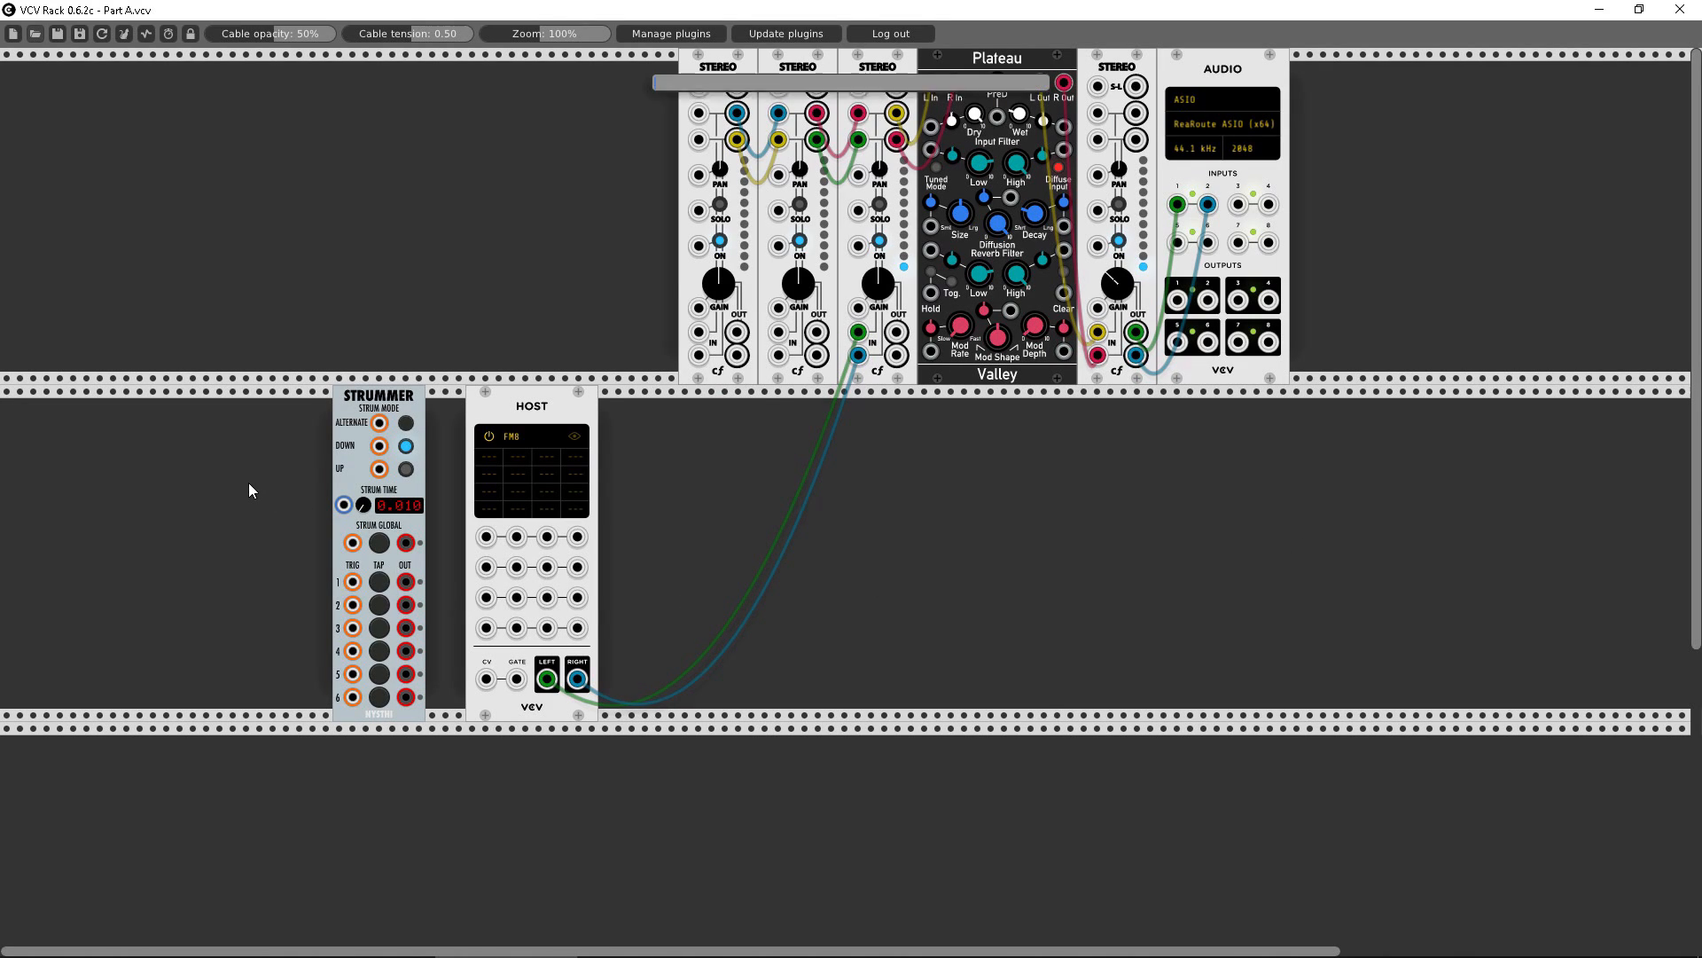
- Search the module browser for "phrase" and add the Phrase-Seq-16 sequencer to the rack
key(Return)
text(phrase)
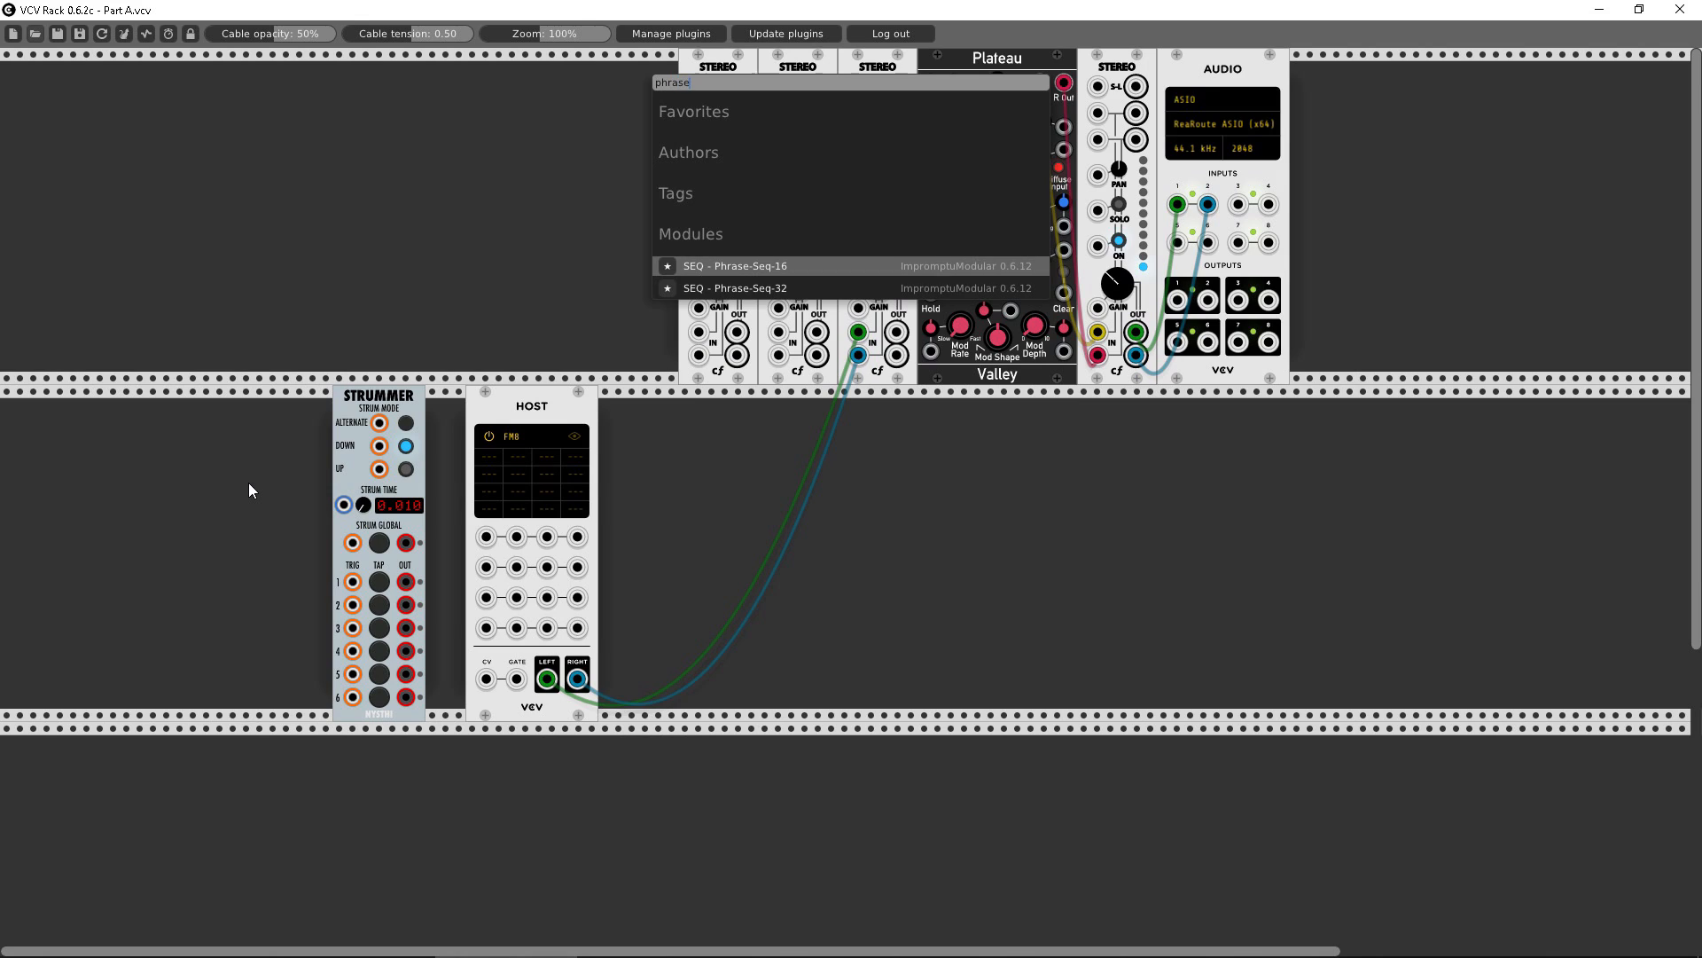
click(720, 264)
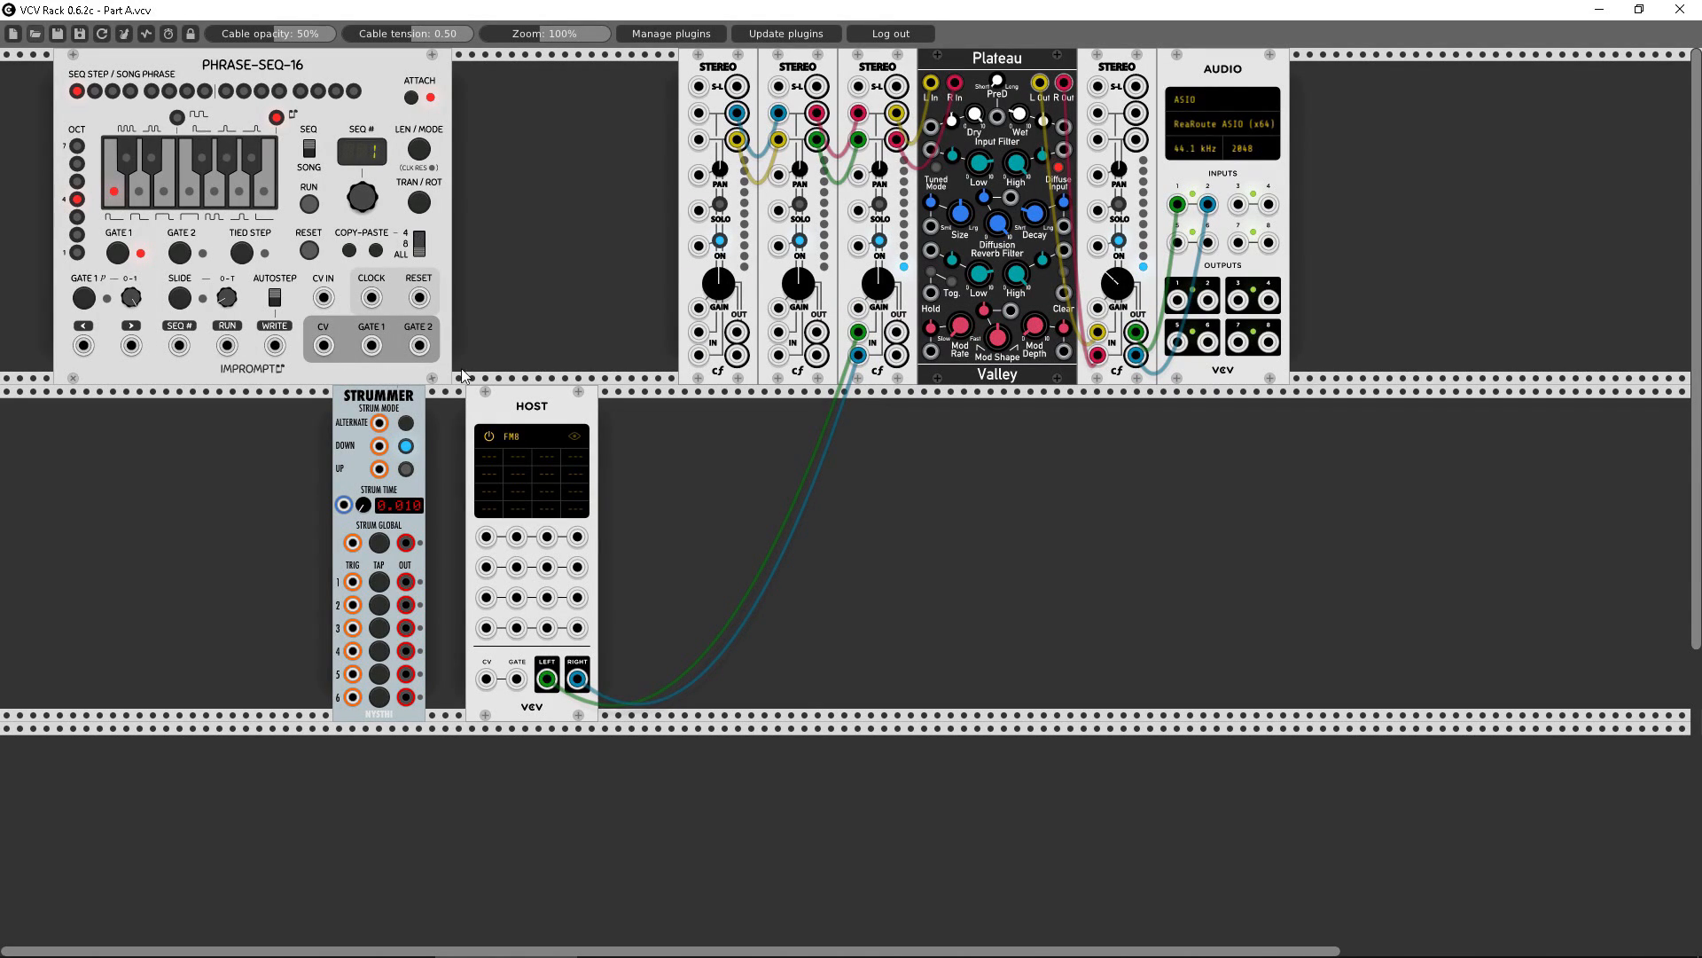
- Rearrange the rack with Strummer at the start of the upper row and Phrase-Seq-16 at the start of the row below
drag(517, 408, 636, 408)
drag(409, 418, 530, 424)
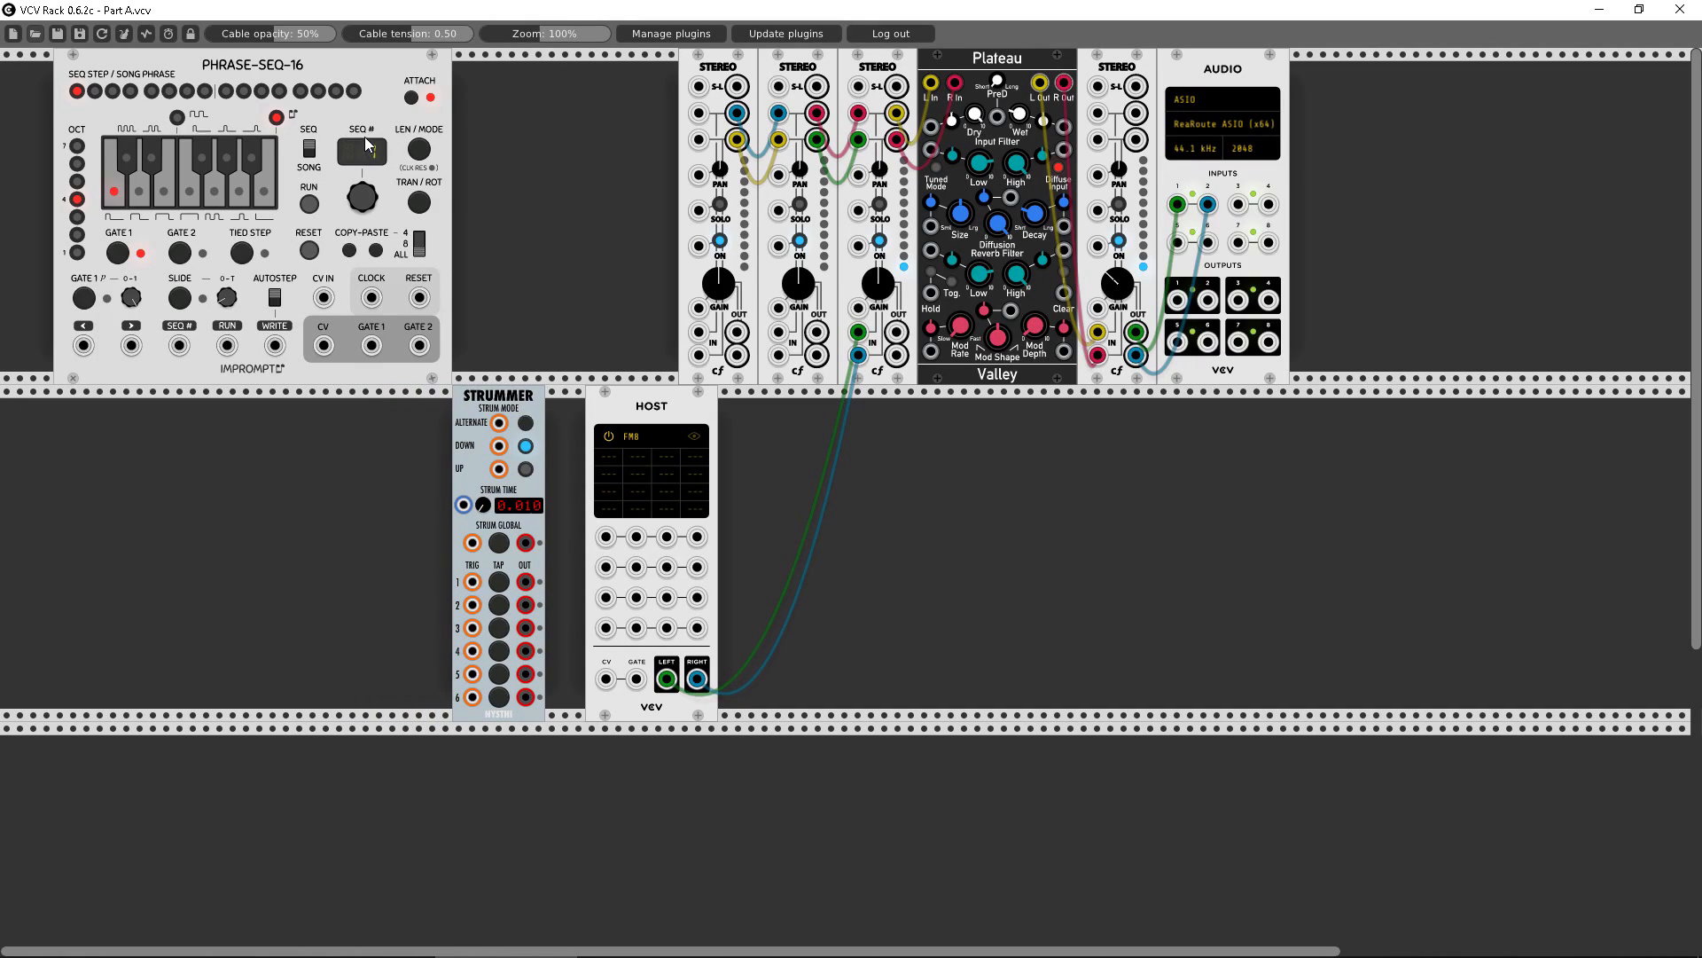
drag(364, 113, 310, 450)
drag(519, 403, 119, 152)
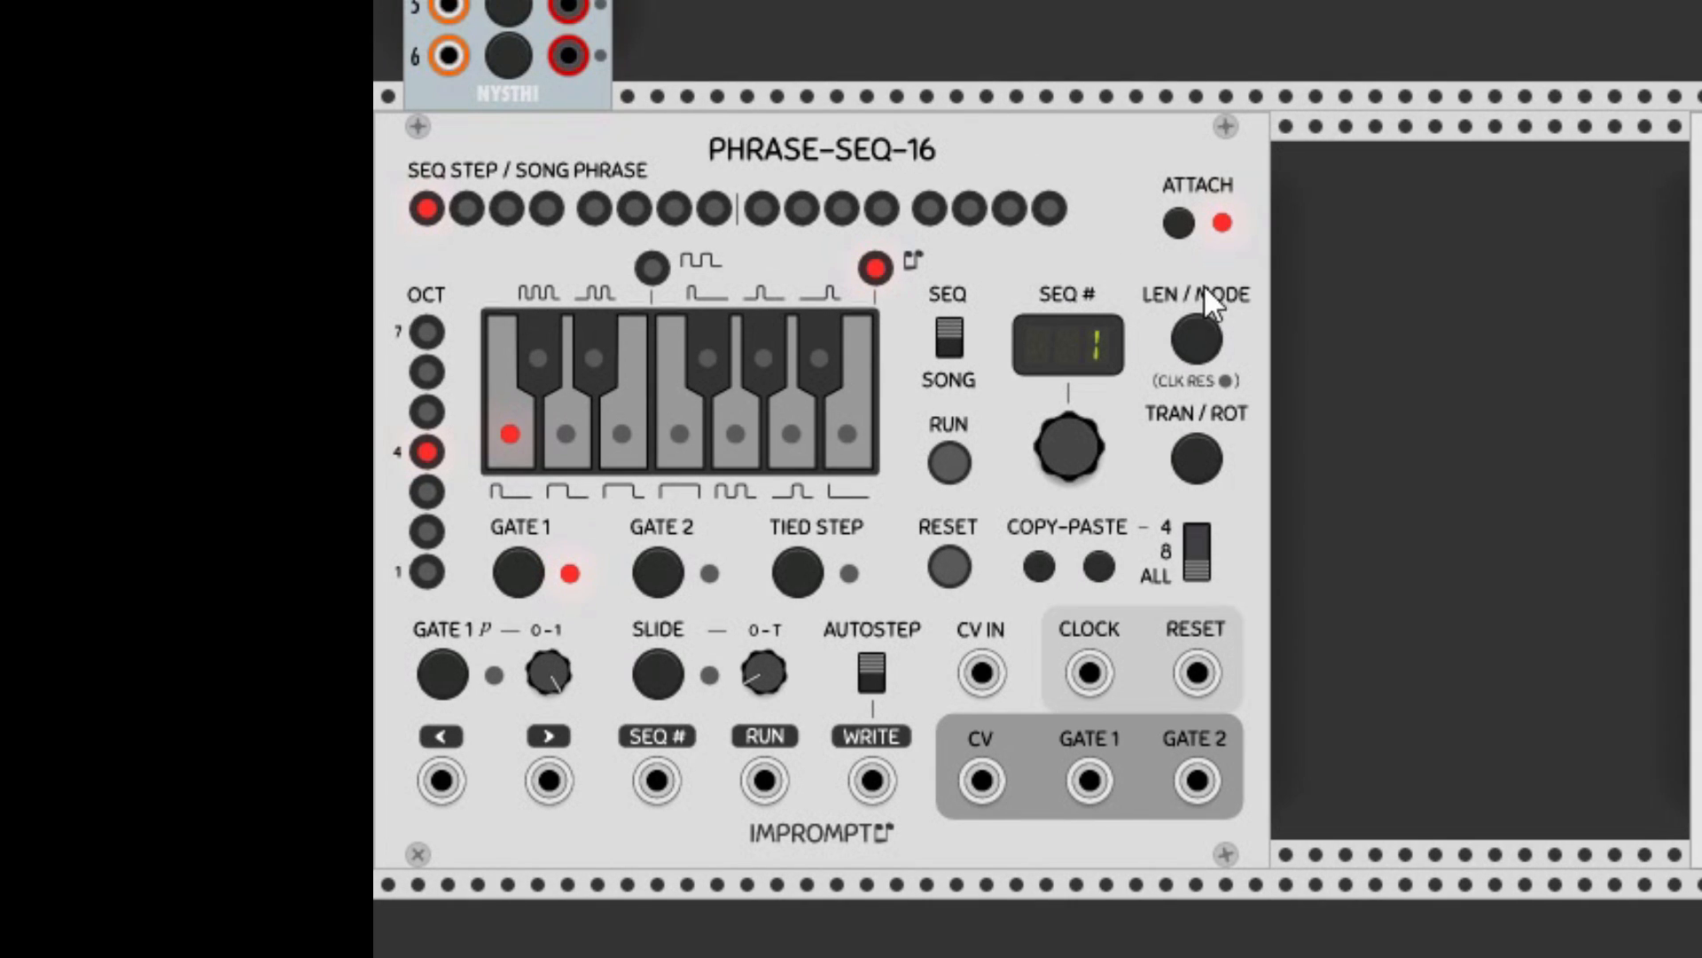
- Set the Phrase-Seq-16 sequence length to 7 steps
click(1198, 341)
click(677, 211)
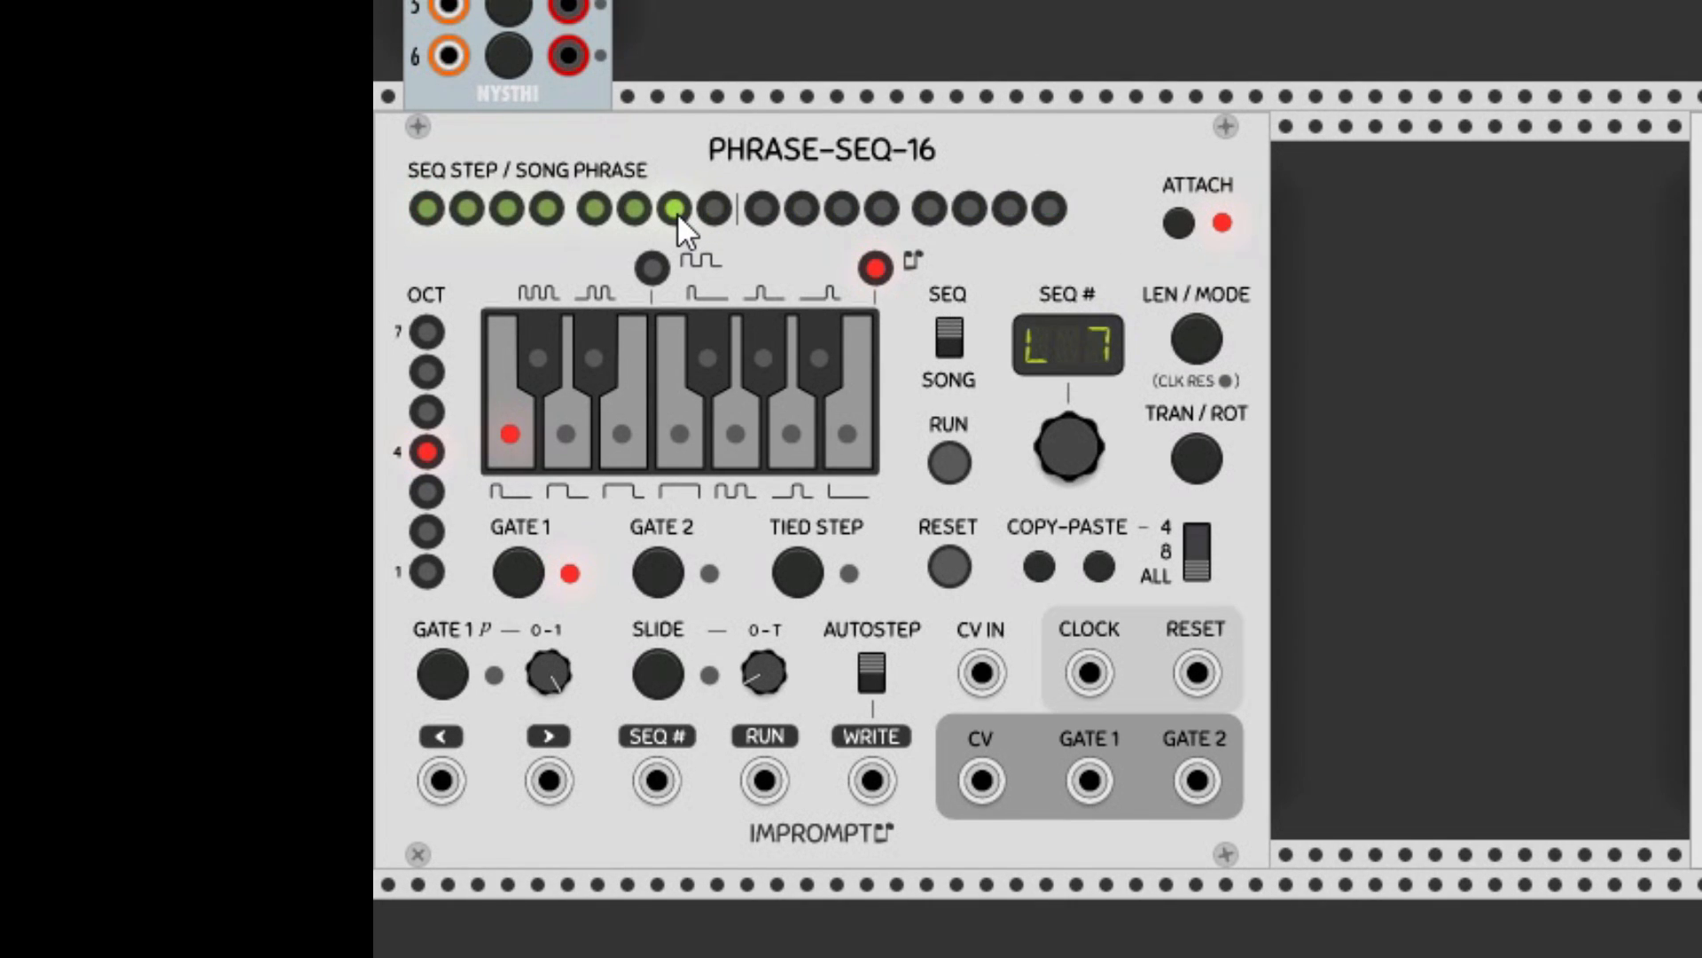
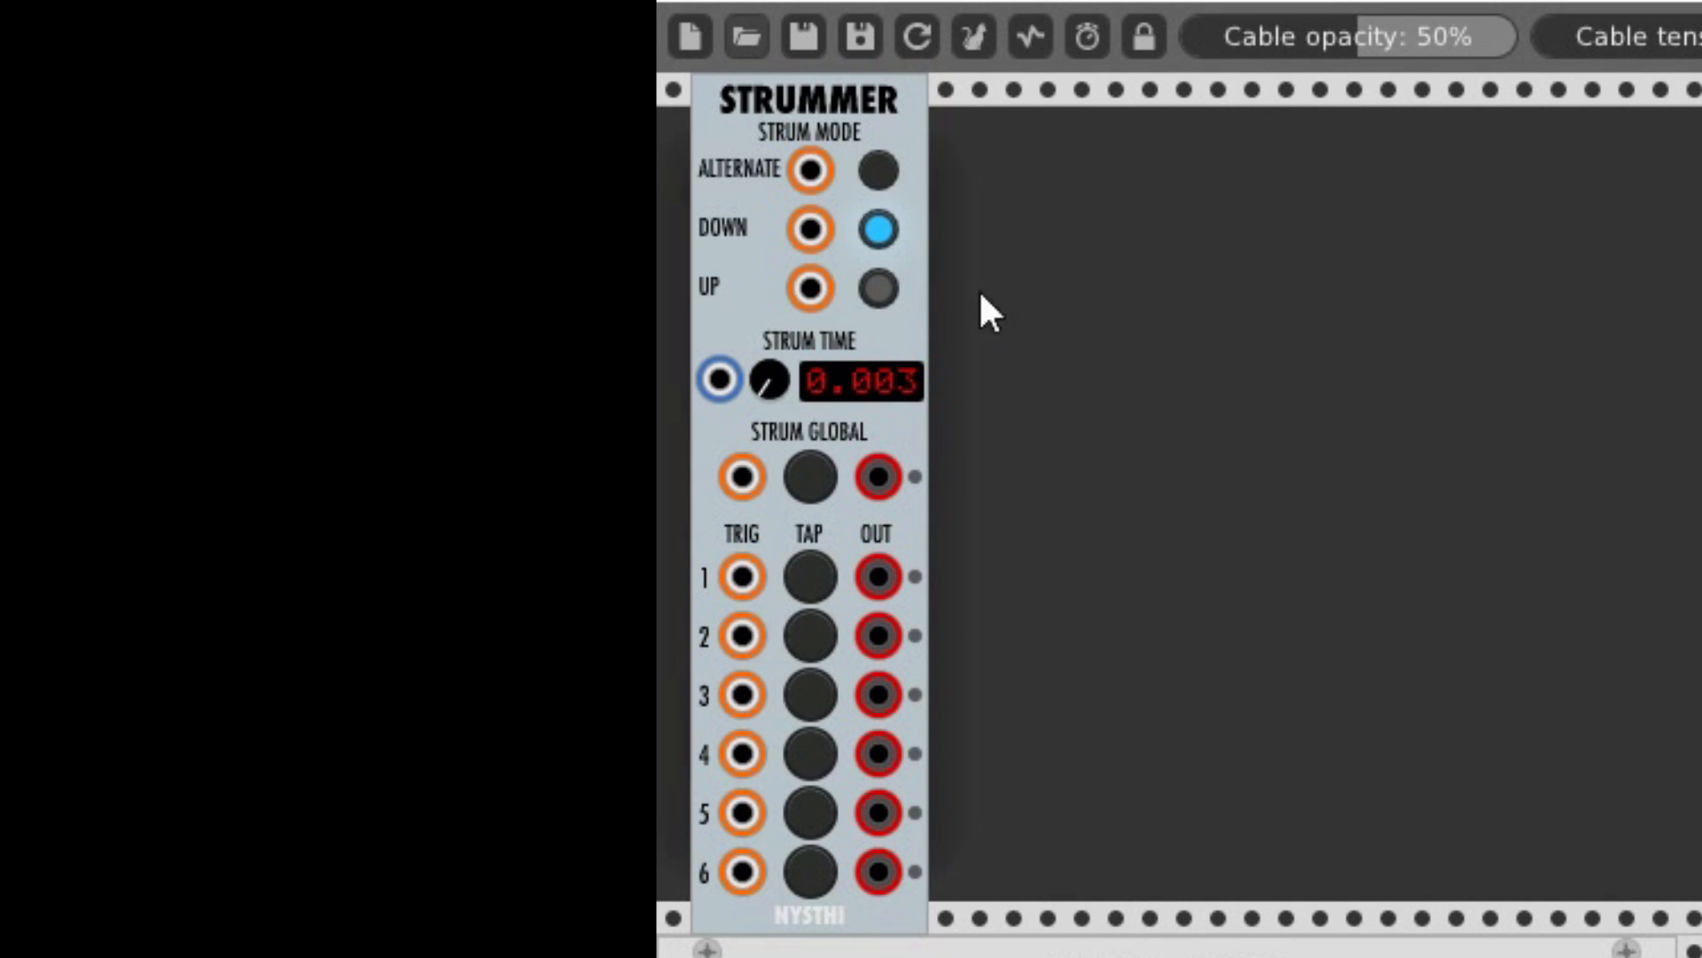
- Duplicate the Strummer module and patch the first Strummer's output 6 to the duplicate's trigger input 1
key(ctrl+d)
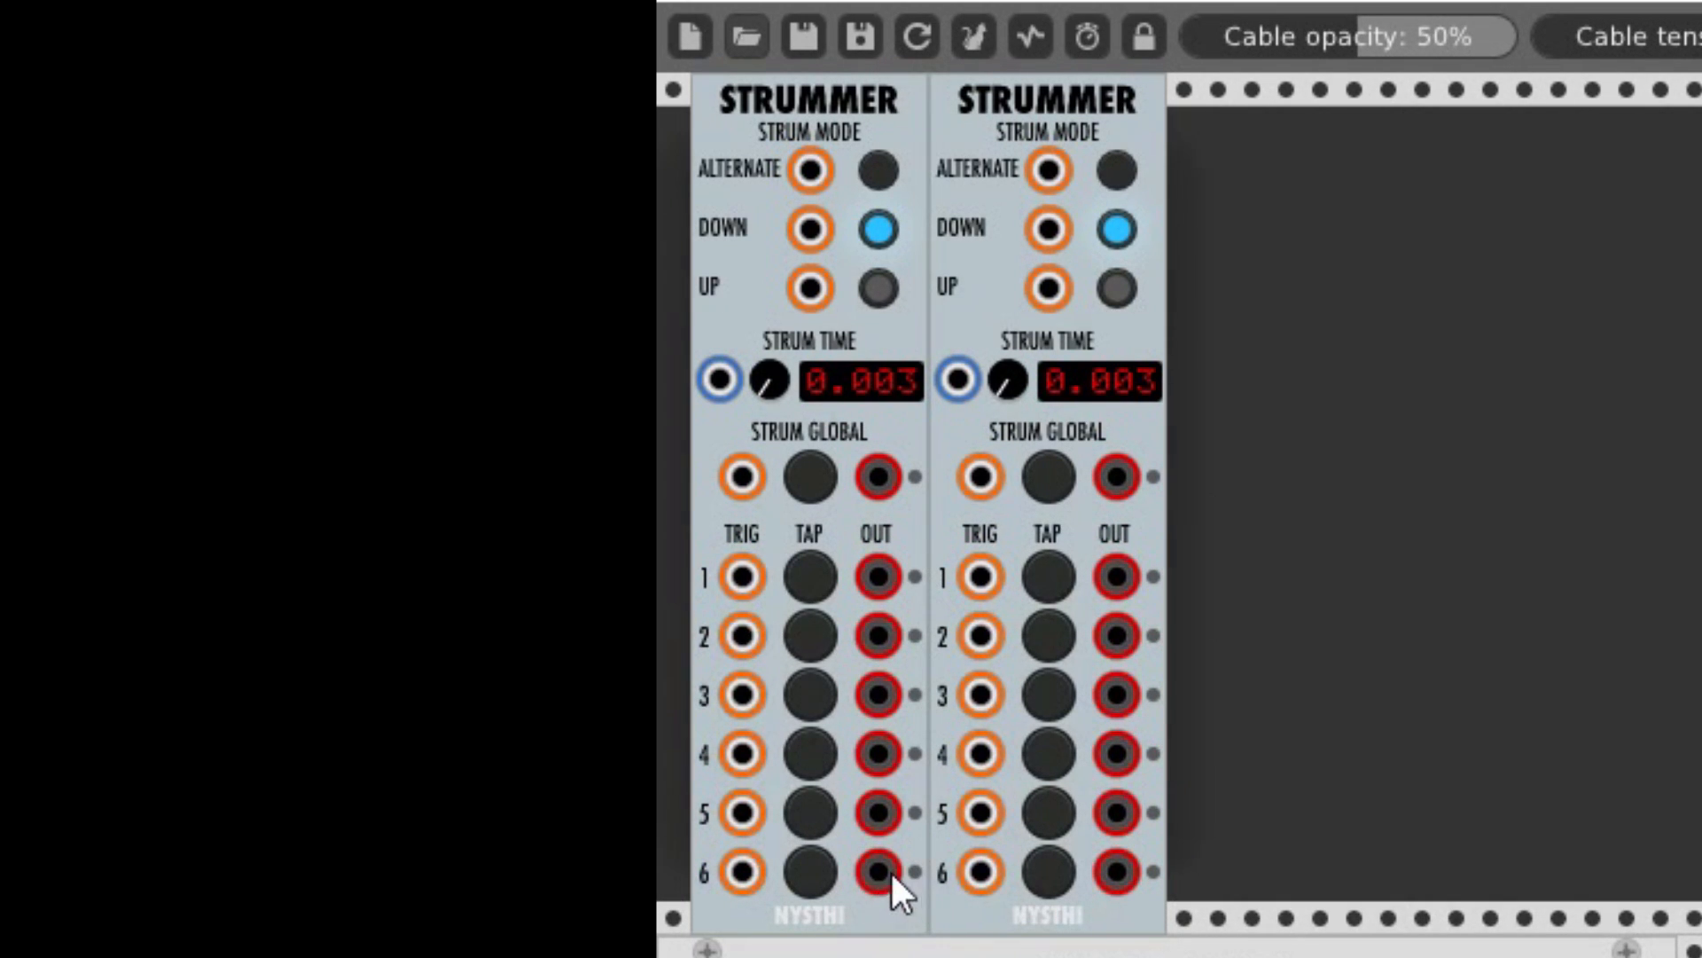
drag(880, 875, 970, 575)
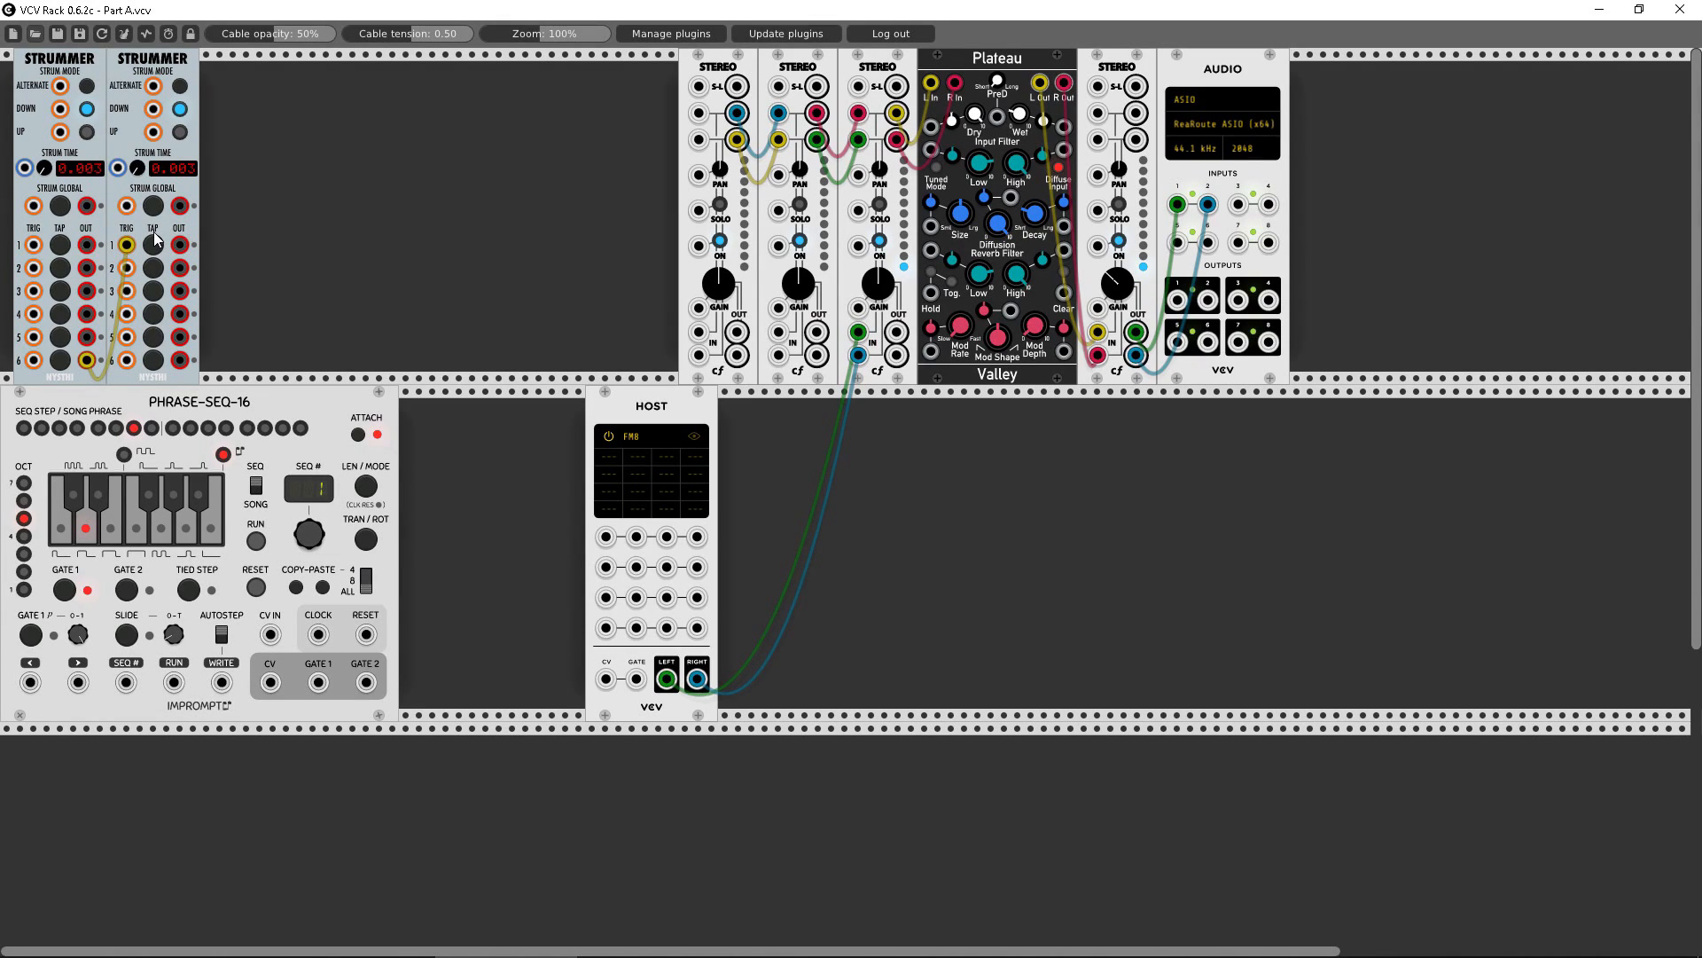
- Add the Bogaudio UMIX unity mixer and place it beside the second Strummer
double_click(294, 157)
text(umix)
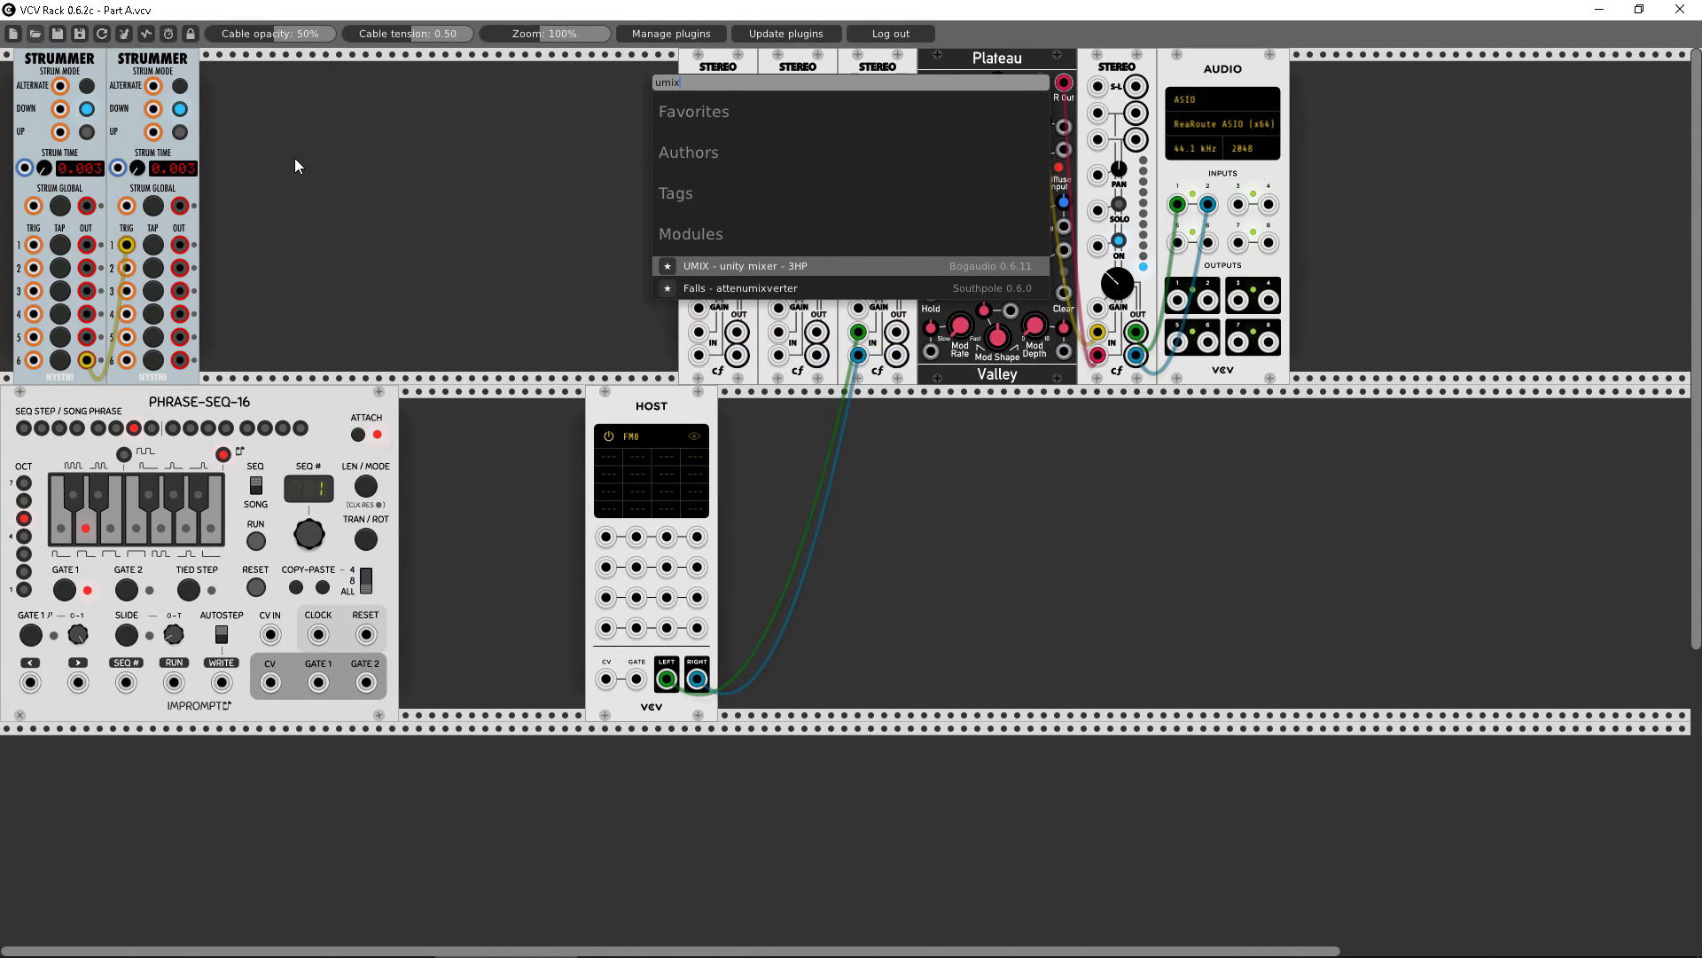
click(715, 259)
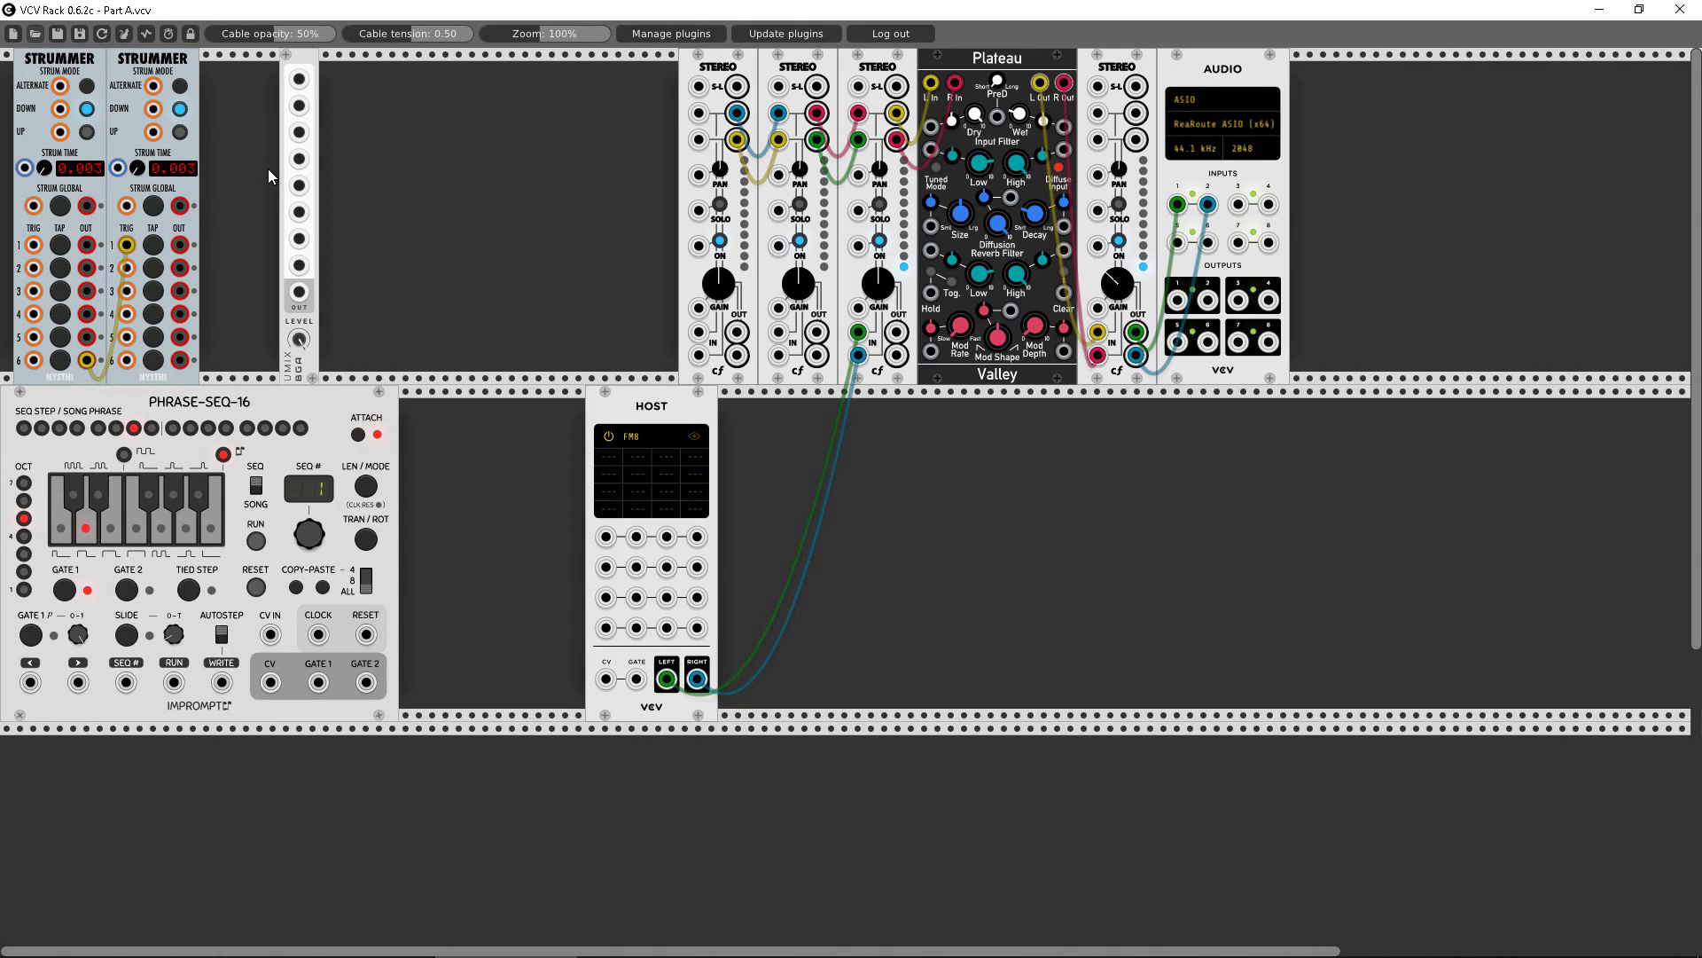
drag(302, 66, 247, 132)
- Patch the first Strummer's outputs 1 to 6 into the first six UMIX inputs
drag(87, 314, 86, 360)
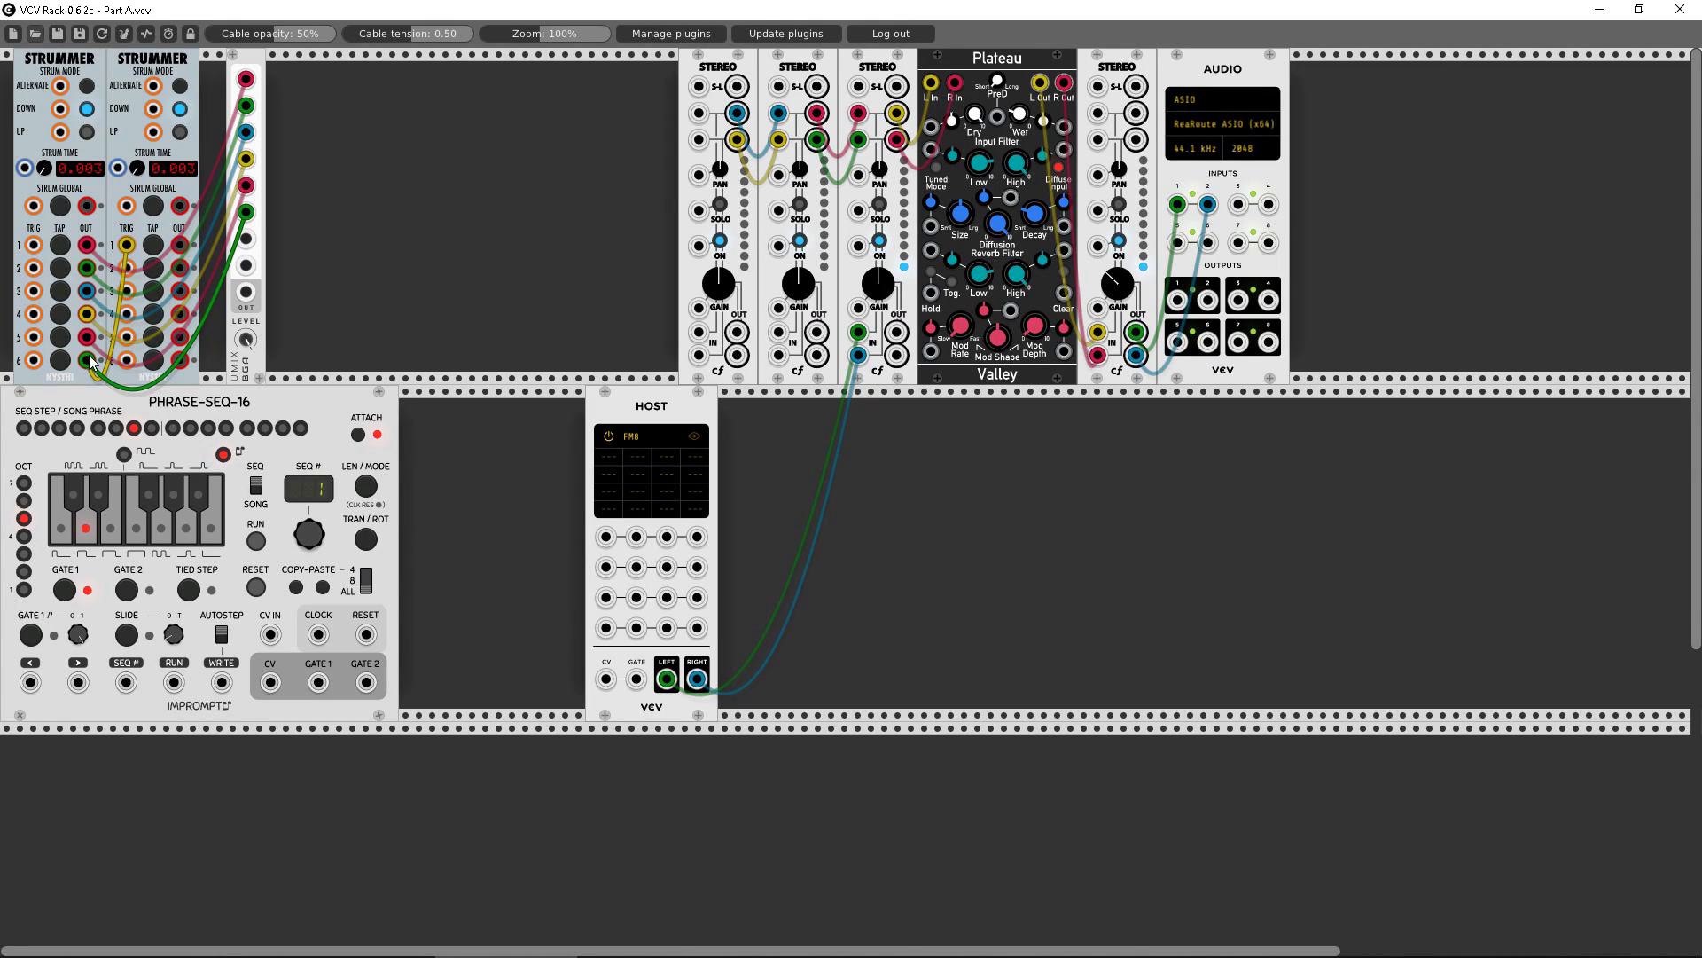
drag(92, 362, 87, 360)
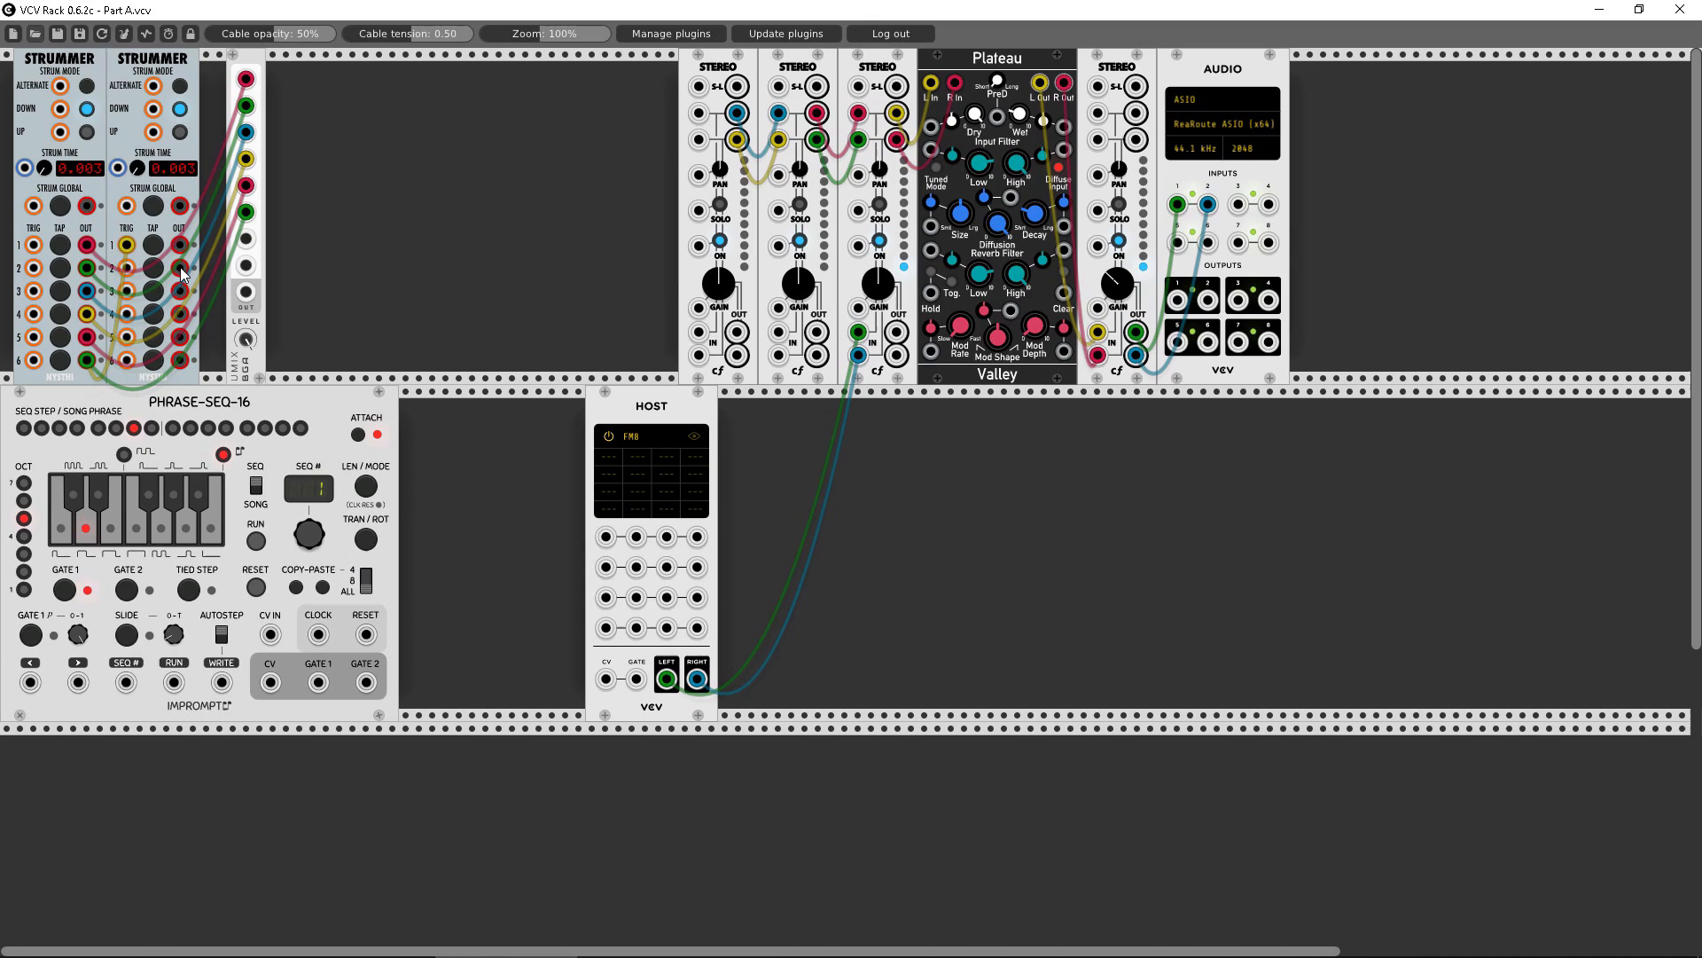
- Patch the second Strummer's output 2 through UMIX input 7 and the mix output to the Phrase-Seq-16 clock, and run the sequencer
mouse_move(179, 268)
mouse_down()
mouse_move(245, 238)
mouse_move(317, 637)
mouse_up()
click(255, 541)
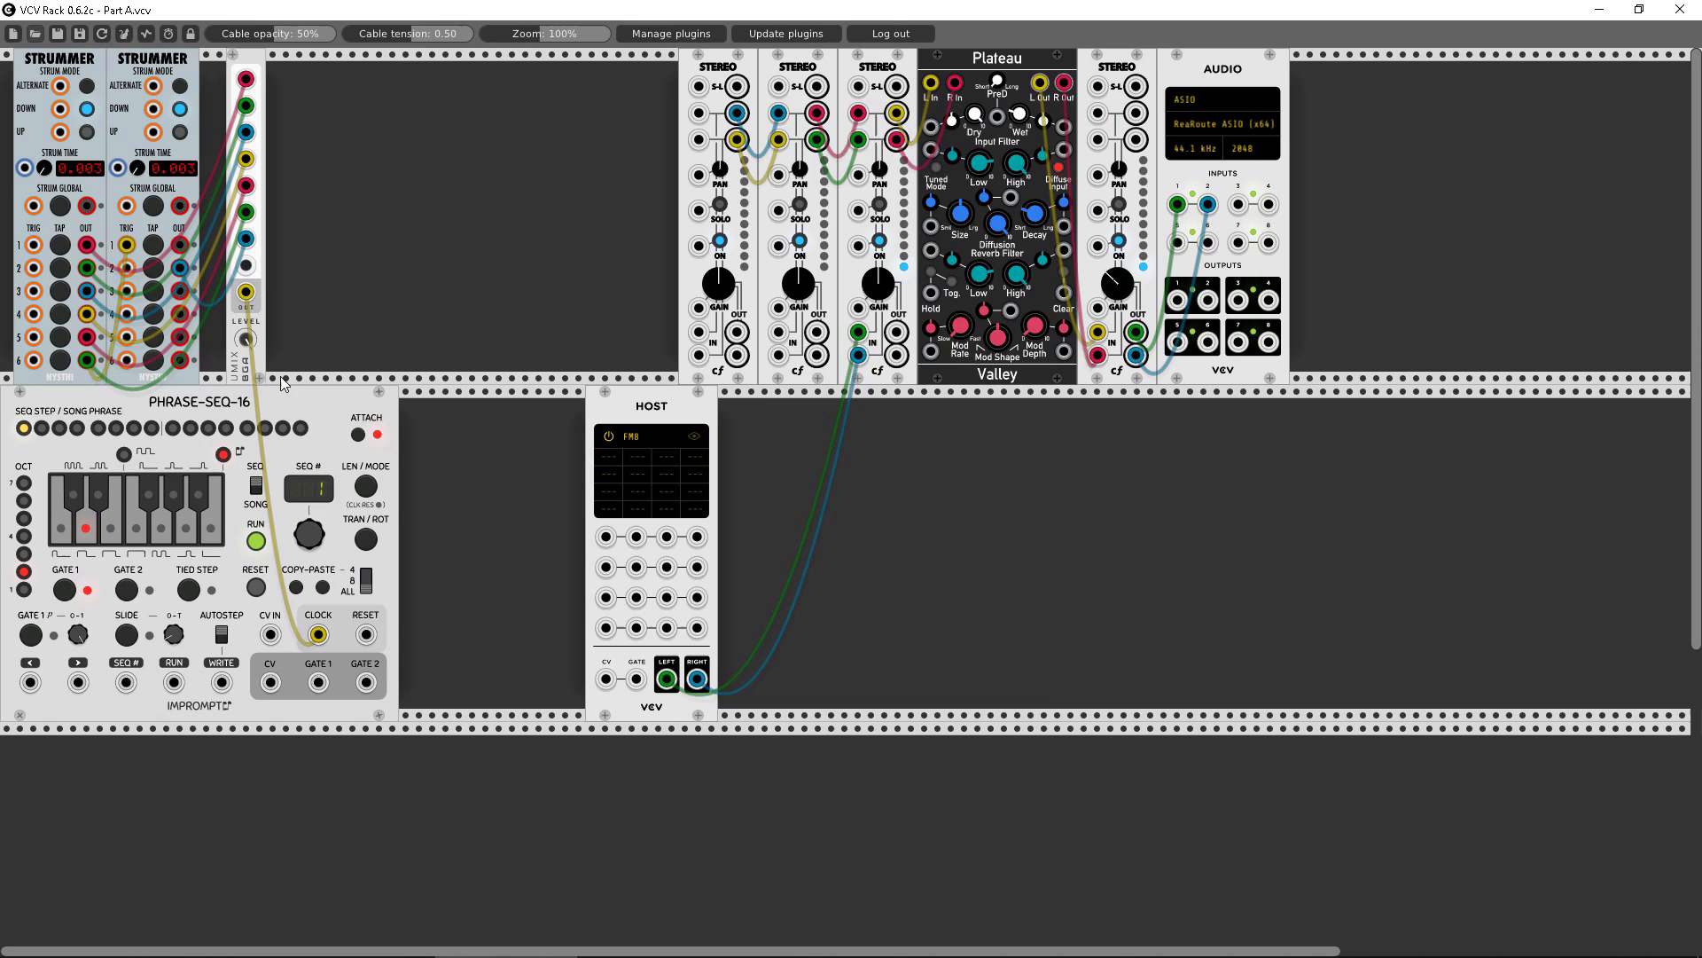
- Add the Bogaudio MANUAL trigger module and patch its first output to the sequencer's clock in place of the UMIX cable
right_click(350, 290)
text(gate)
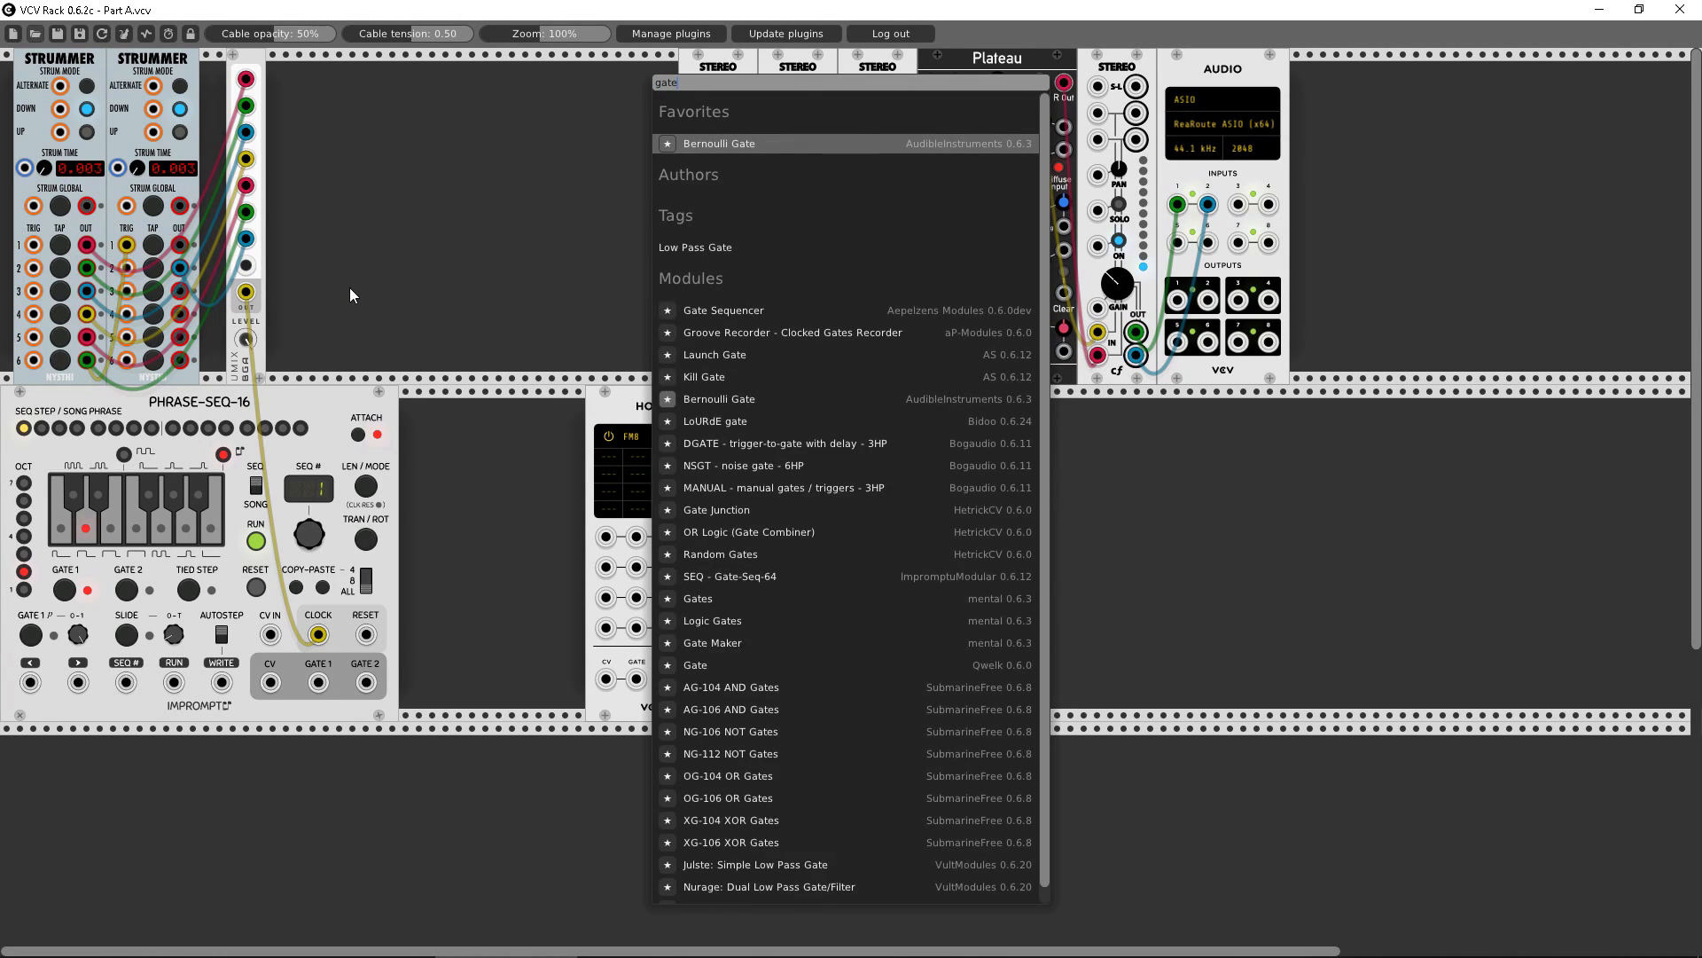
click(709, 487)
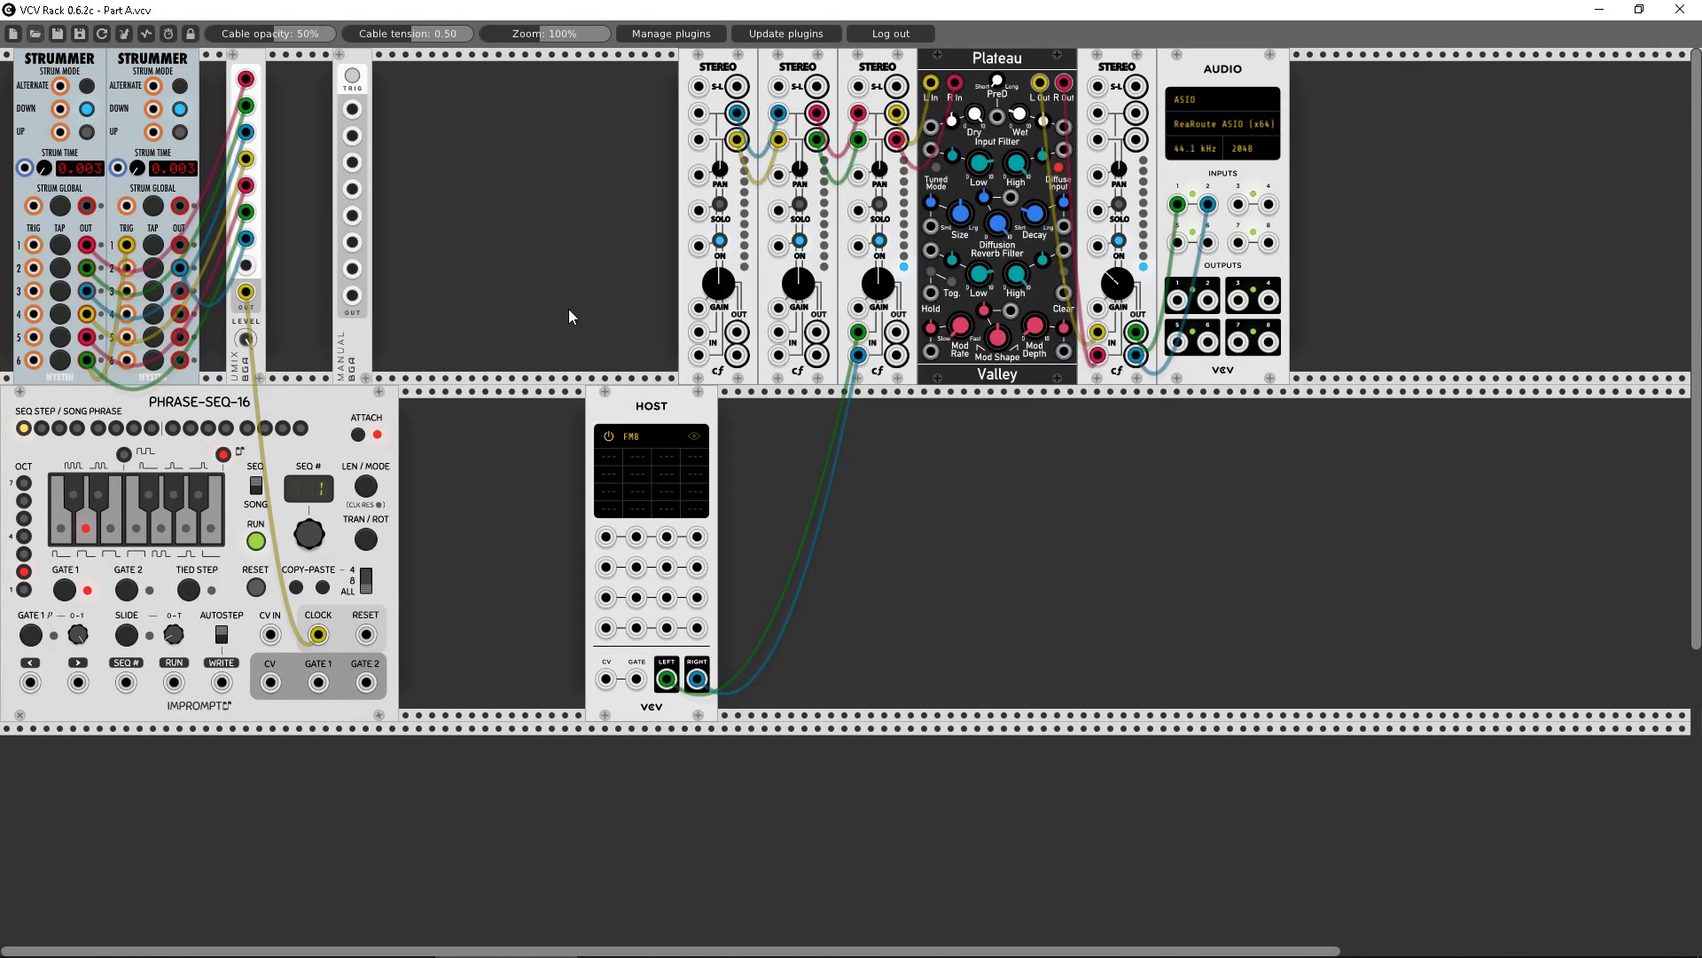
drag(318, 634, 330, 621)
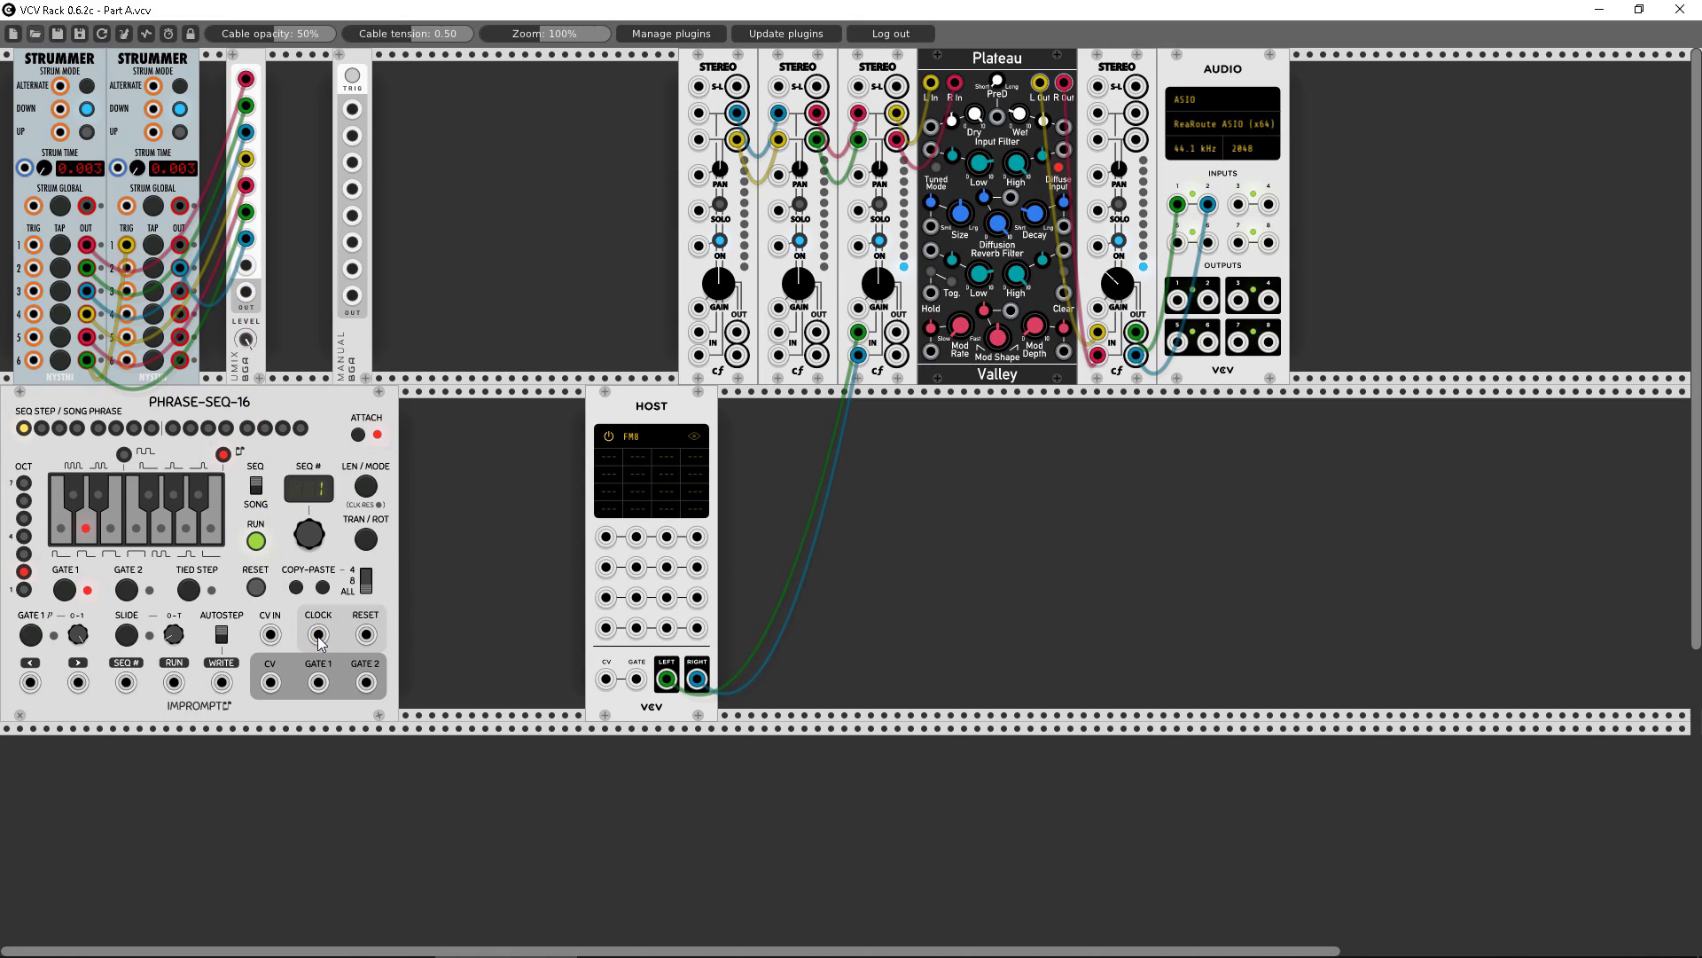
drag(352, 109, 319, 635)
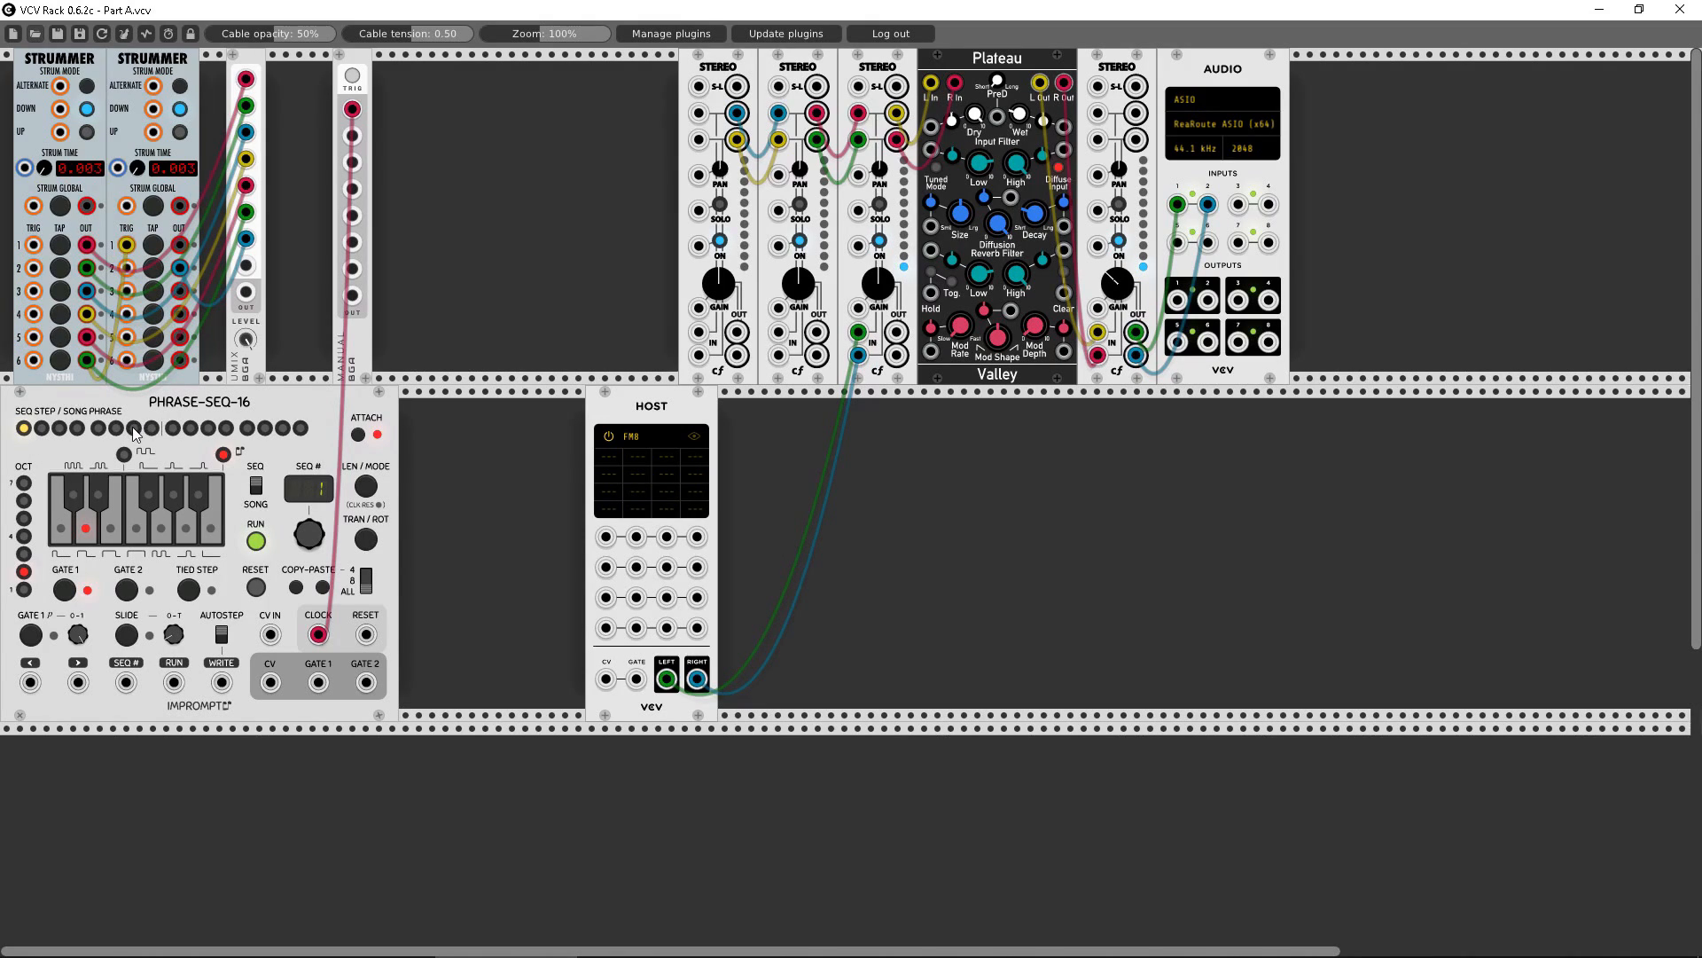
- Fire six manual triggers to advance the sequence to step 7, and reconnect the UMIX output to the sequencer's clock
click(354, 78)
click(354, 78)
click(353, 78)
click(354, 78)
click(354, 78)
click(353, 78)
drag(317, 634, 255, 303)
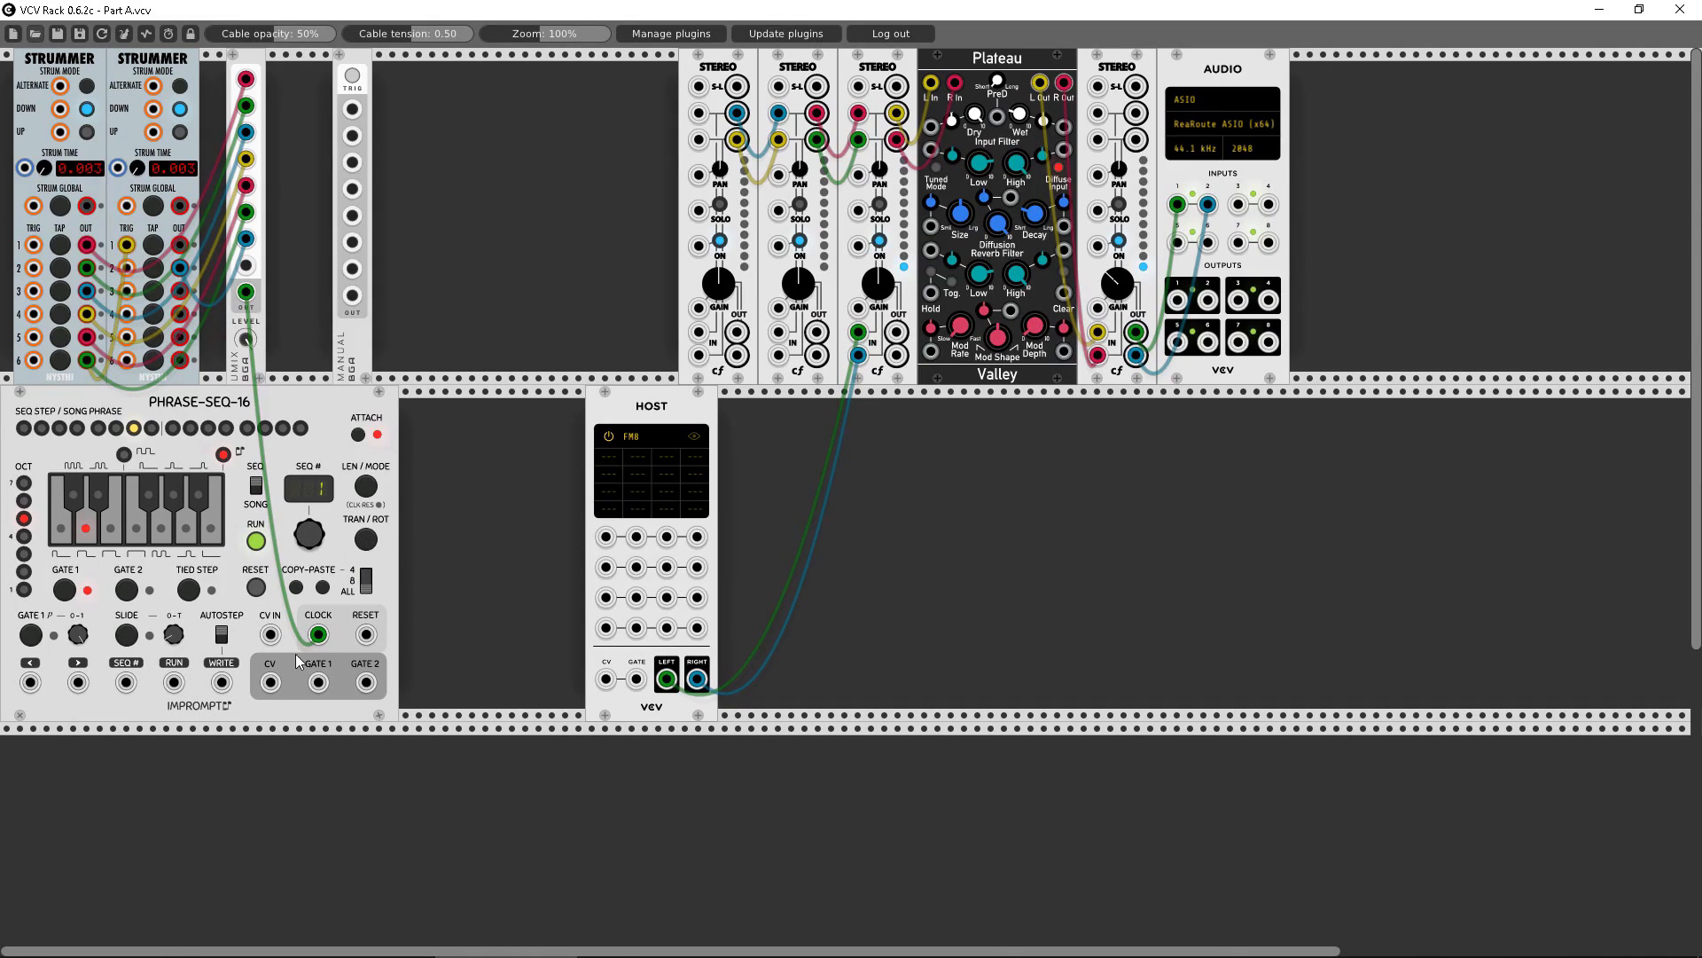
- Patch the sequencer's CV and Gate 1 outputs to the Host's CV and Gate inputs, and place Host beside Phrase-Seq-16
drag(270, 682, 606, 679)
drag(318, 682, 636, 679)
drag(639, 419, 452, 418)
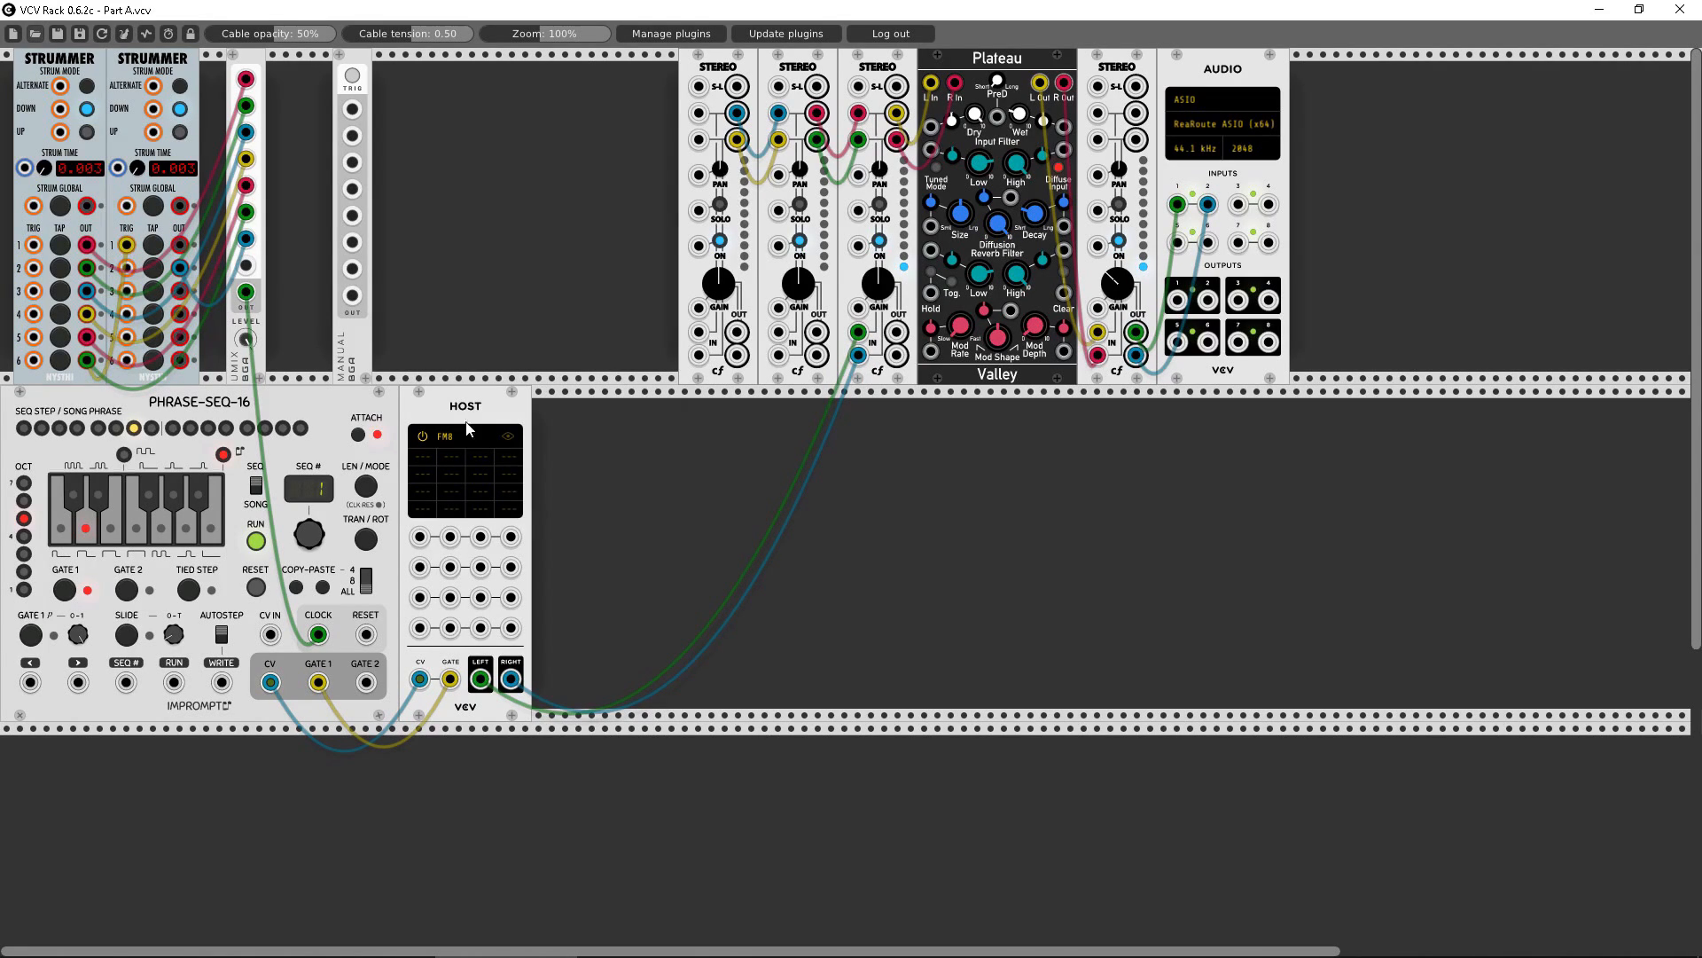
- Reopen FM8 and, on its Easy/Morph page, lower the amplitude envelope's attack to the minimum and raise its release
click(507, 437)
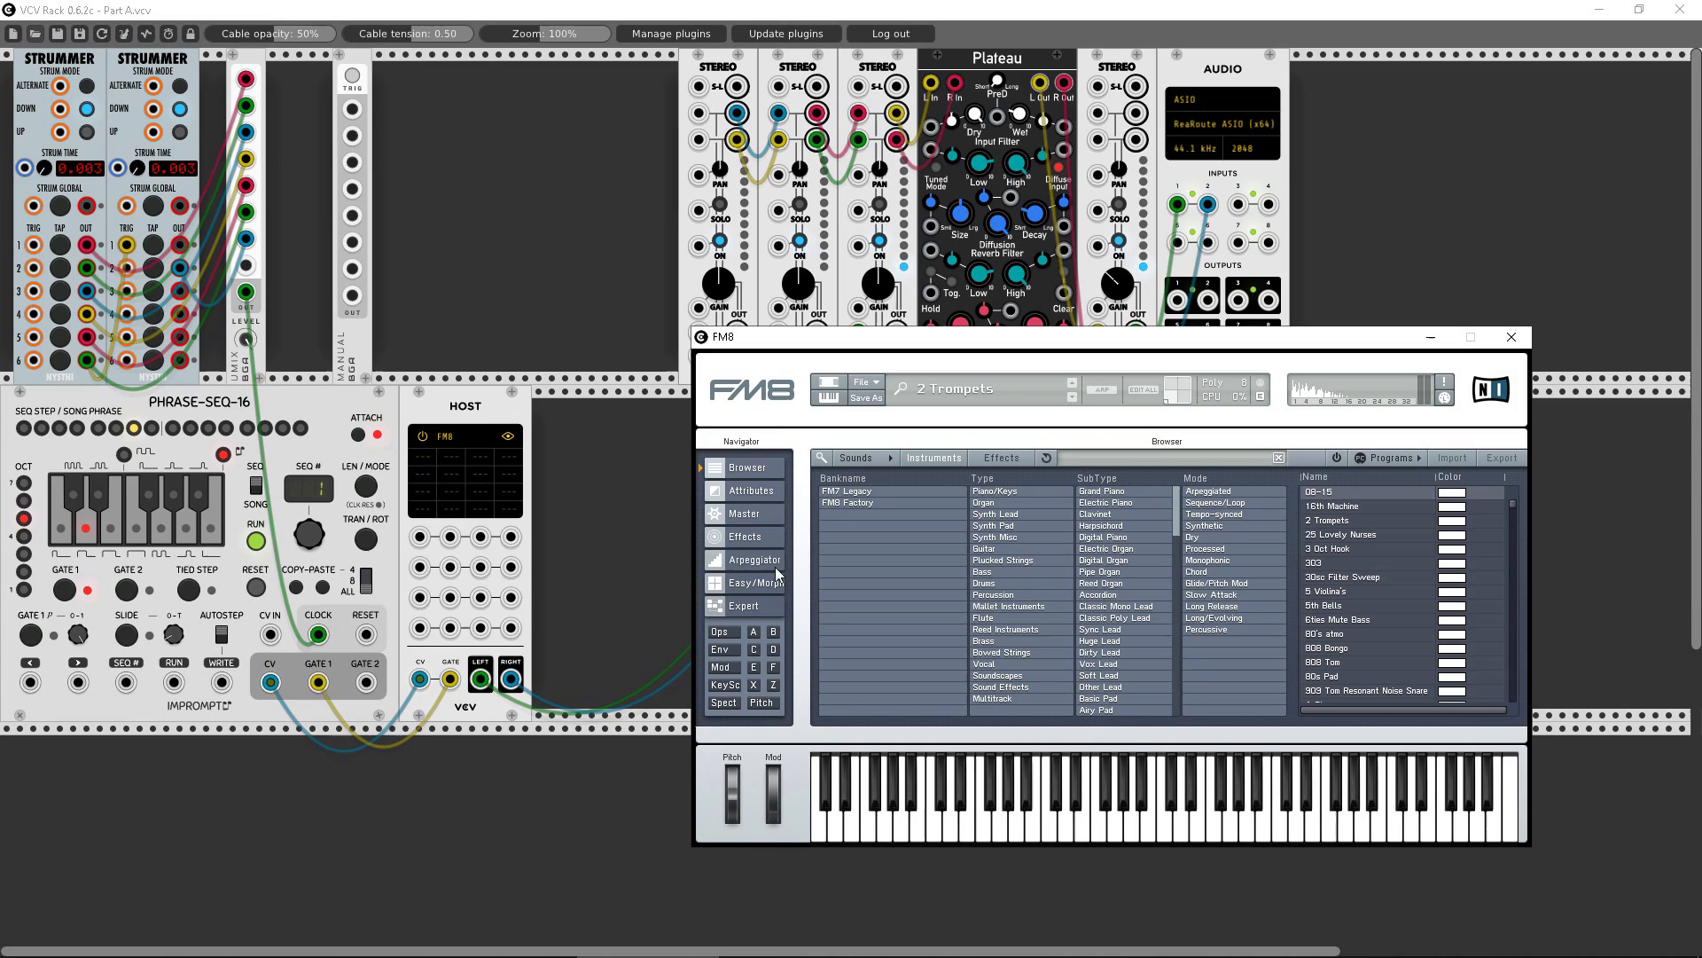
click(757, 582)
drag(1025, 663, 1027, 737)
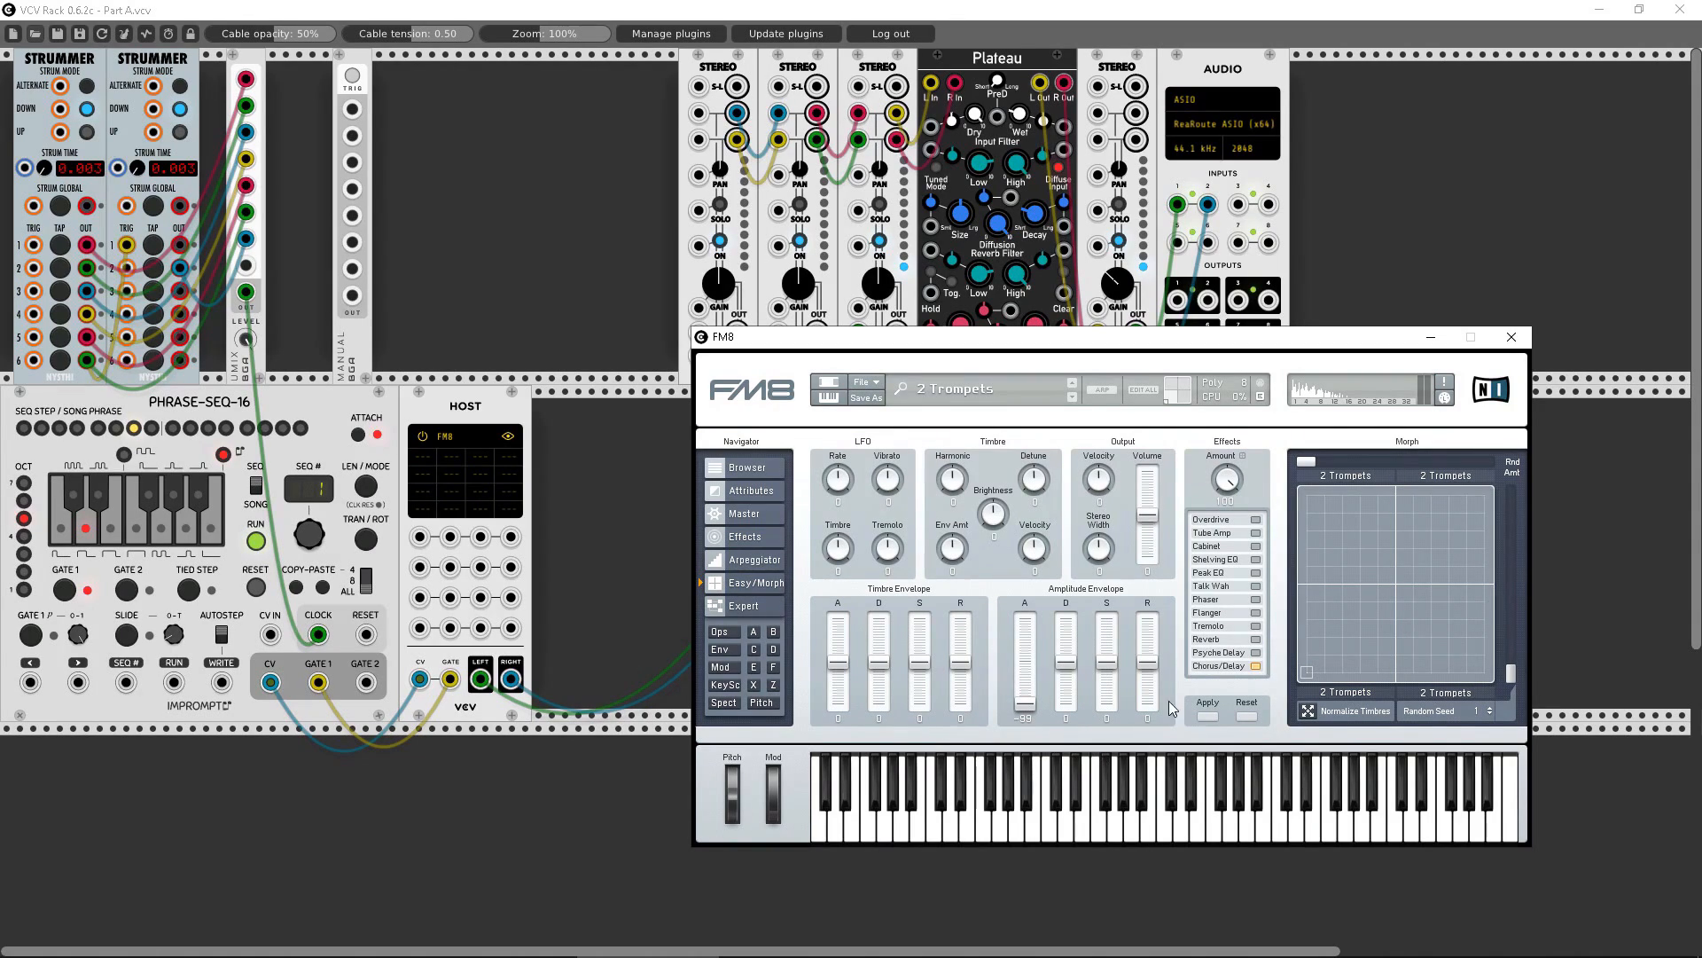
drag(1147, 662, 1144, 631)
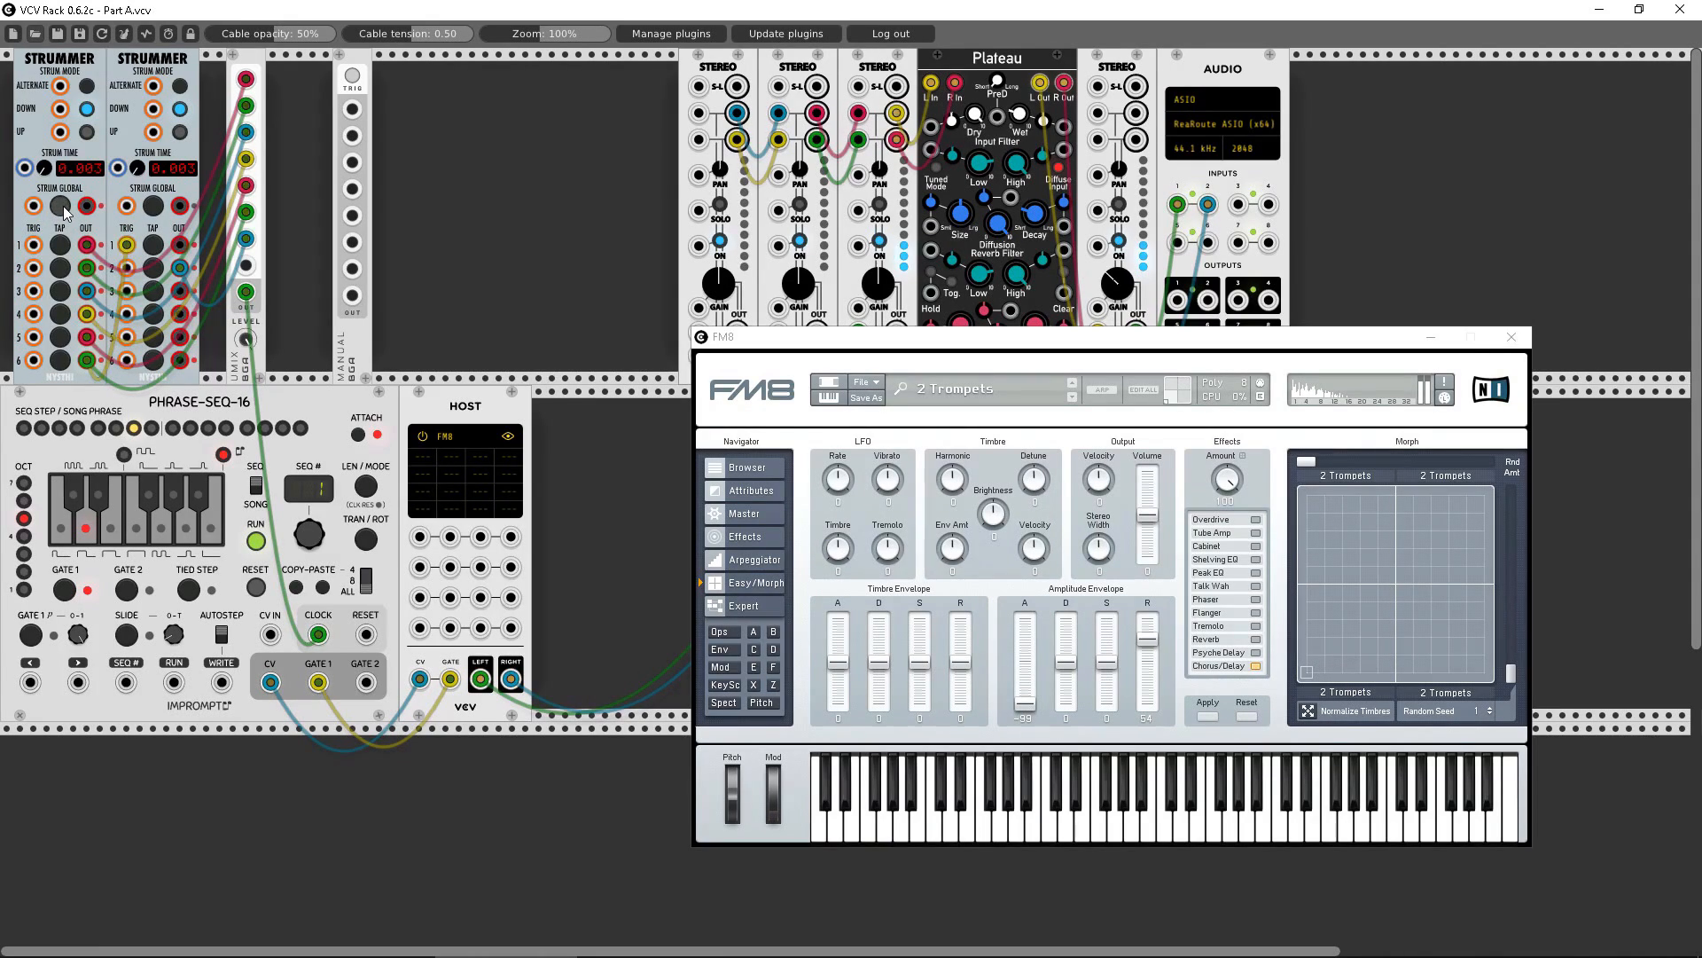
- Test the chord with the first Strummer's global strum and raise FM8's amplitude envelope release slightly further
click(63, 206)
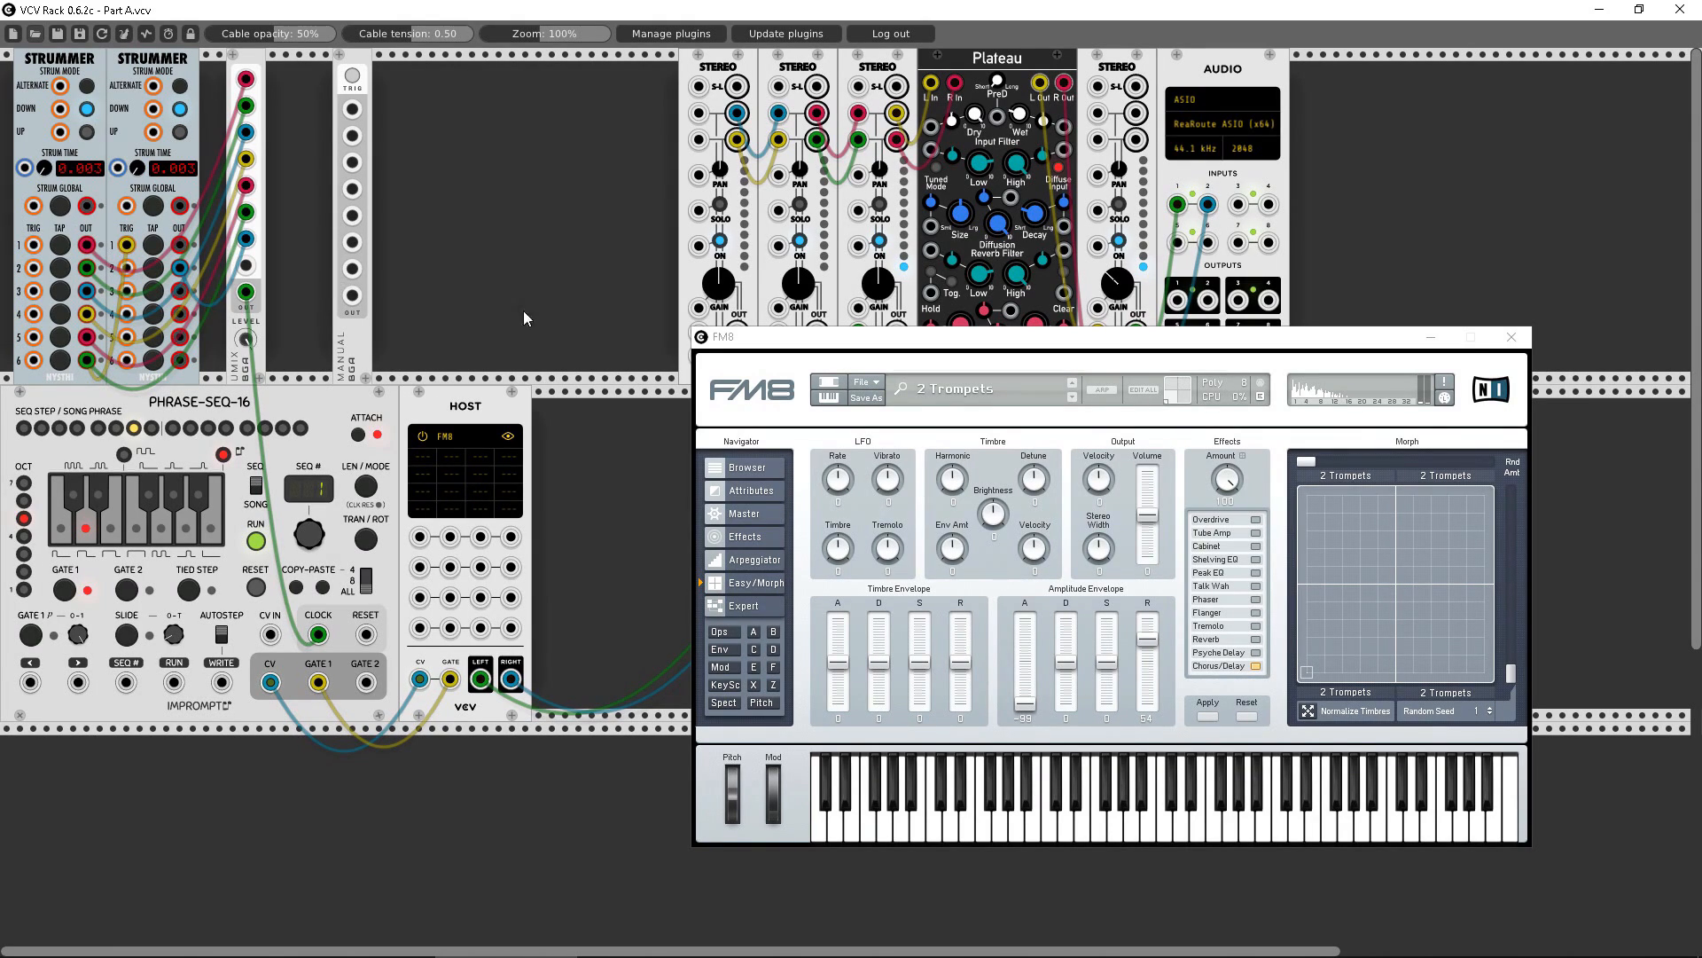
click(1135, 642)
drag(1137, 647, 1126, 635)
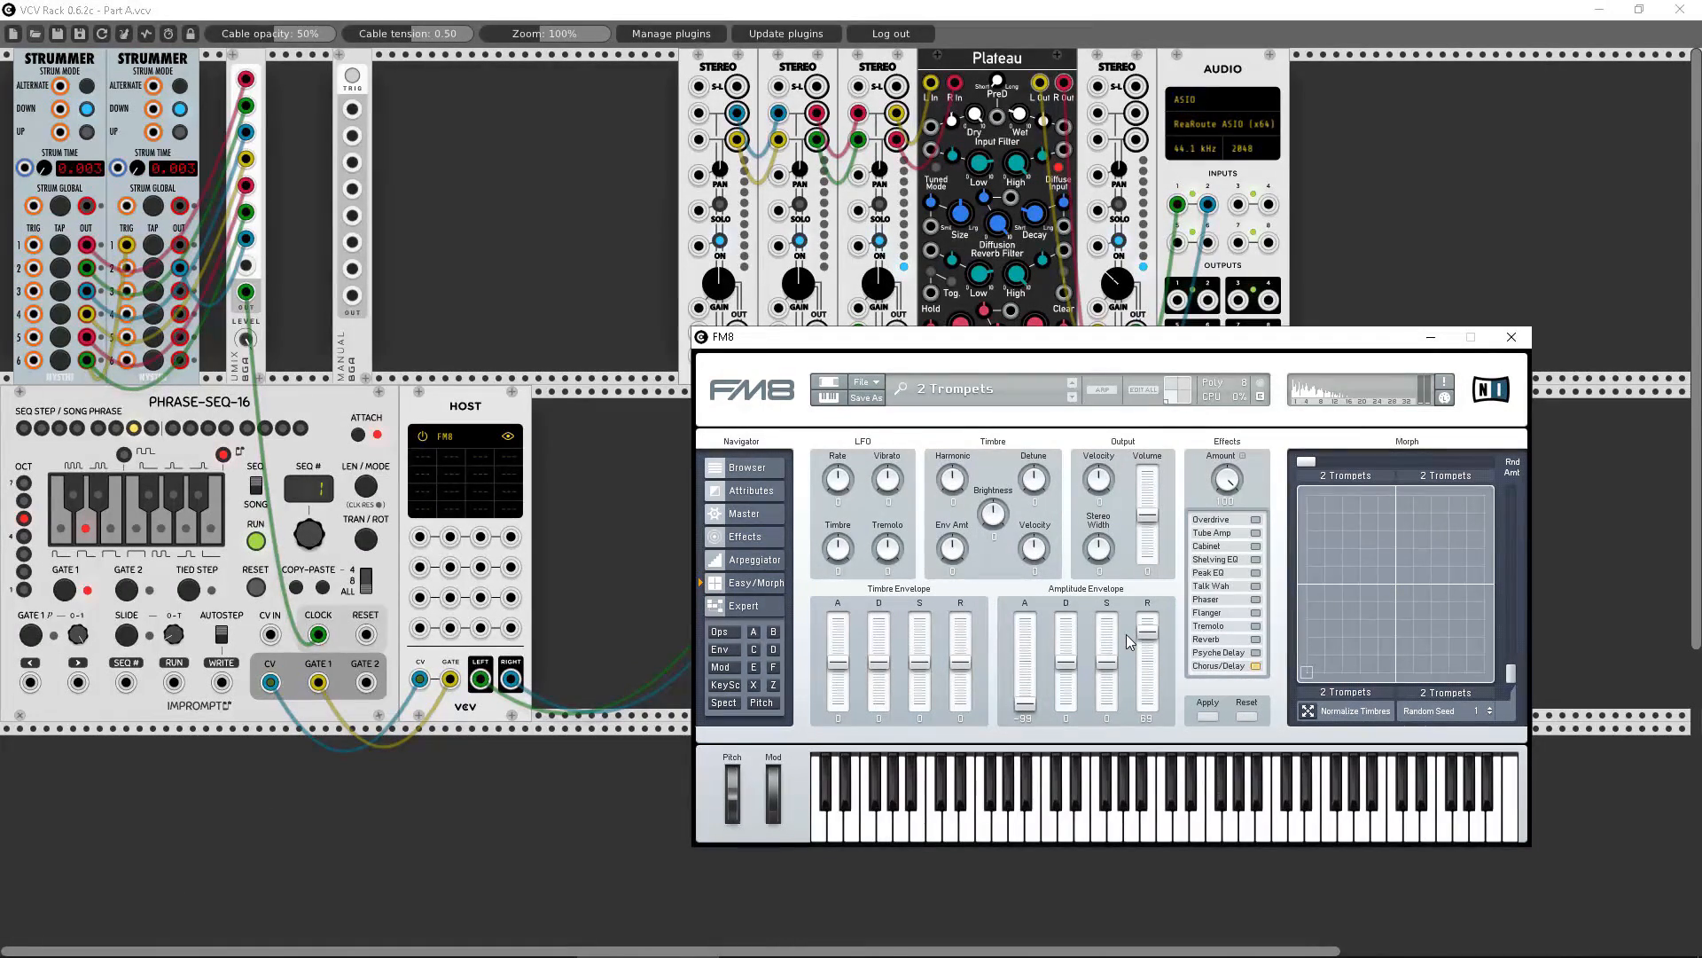
- Test the chord with the first Strummer's global strum and add a Rampage module beside the manual trigger module
click(62, 209)
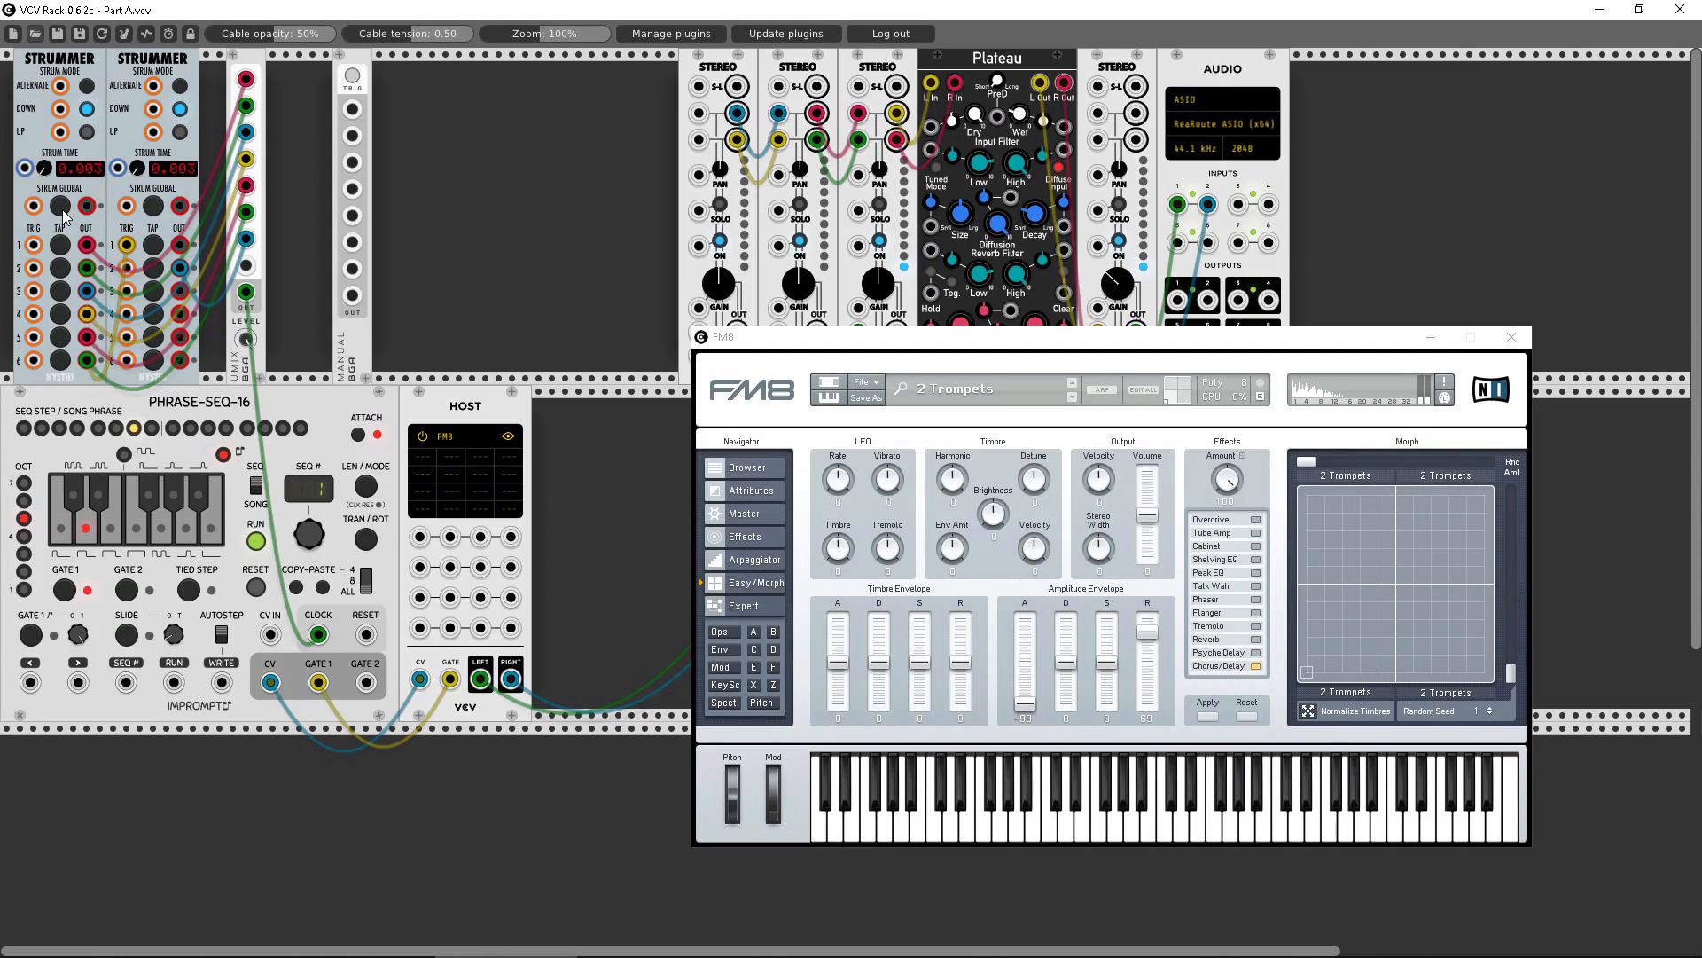
right_click(483, 186)
click(707, 254)
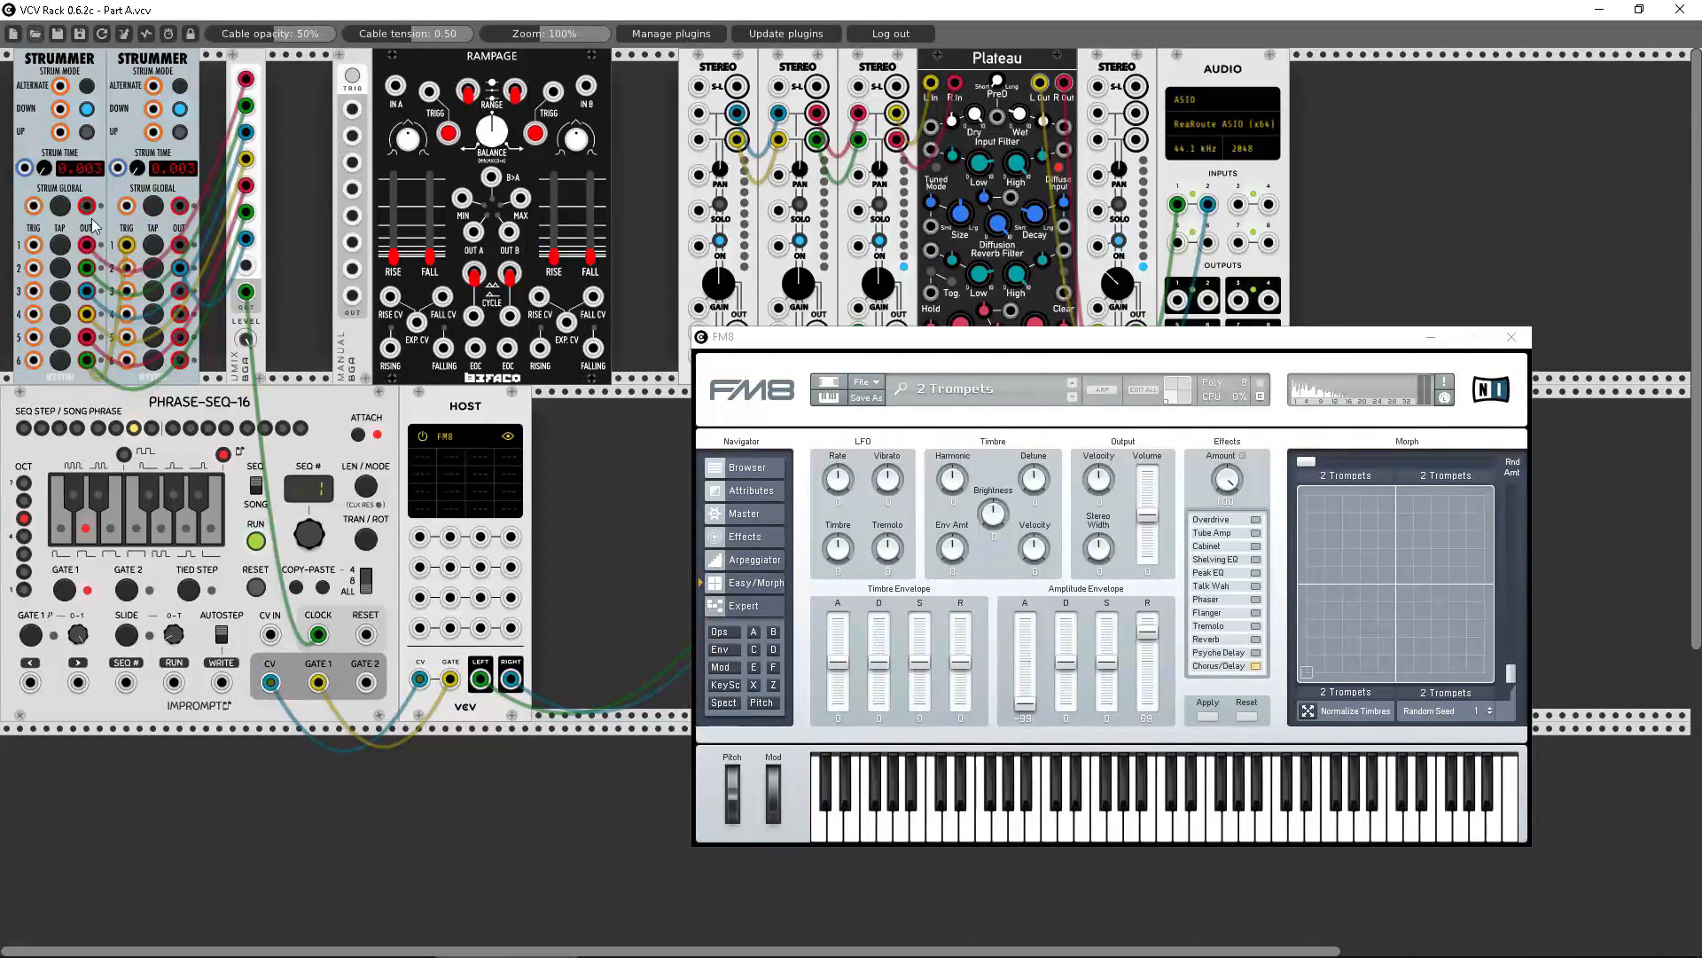
drag(86, 206, 429, 93)
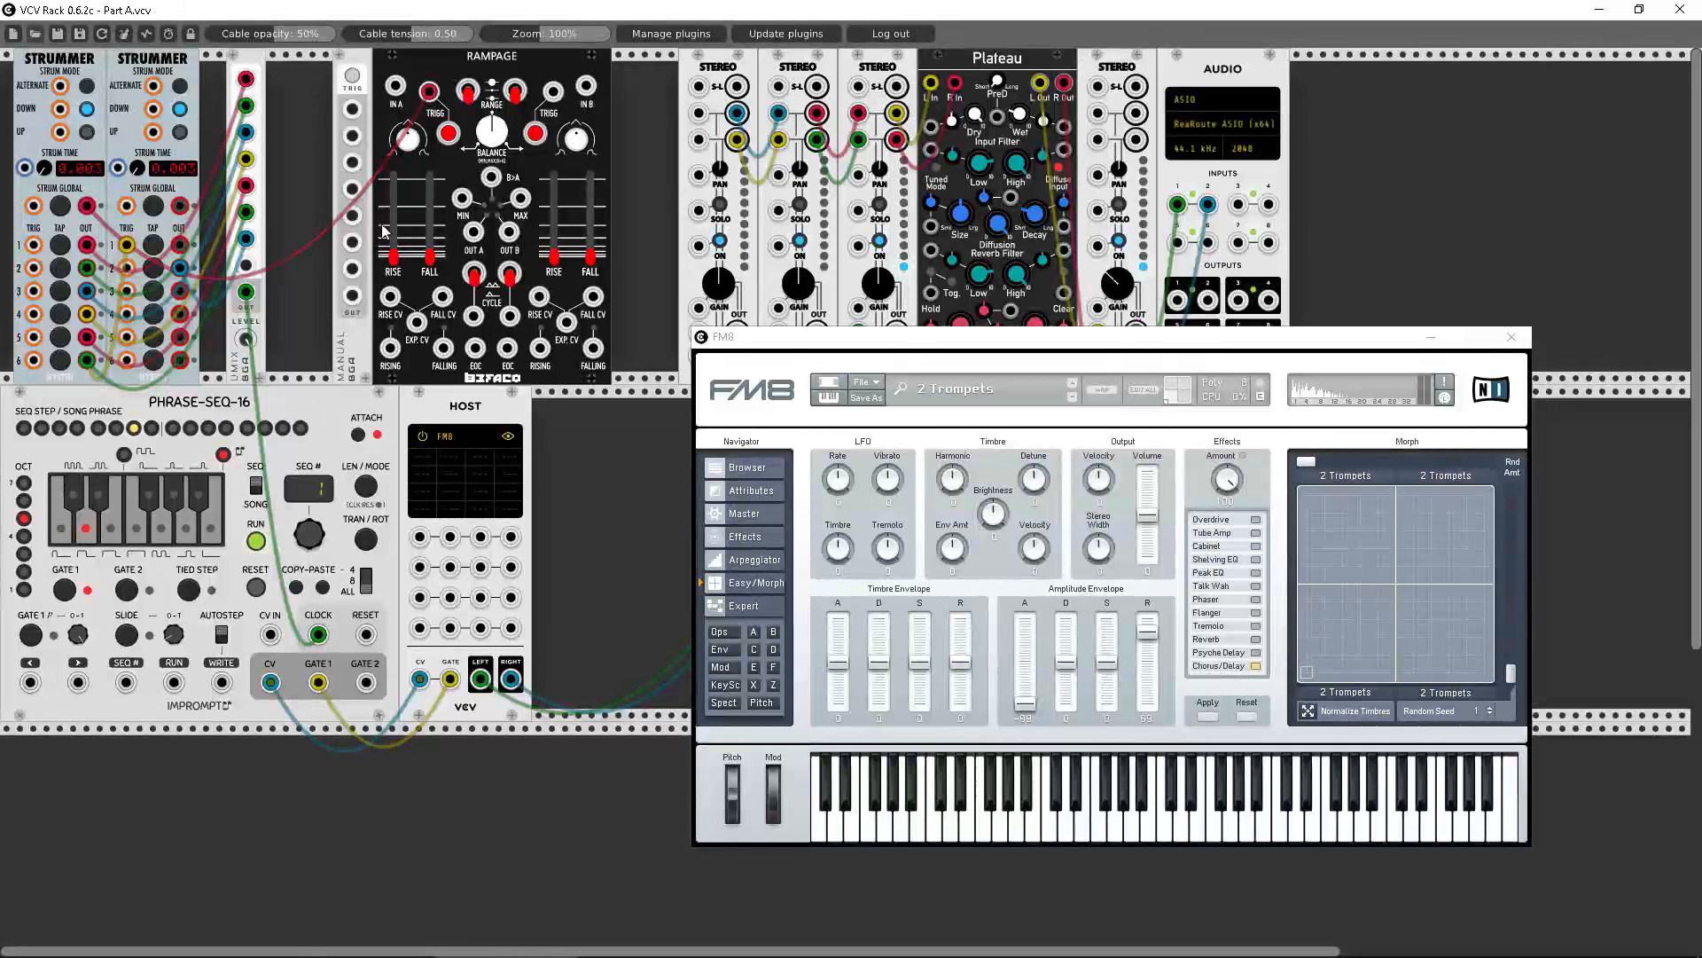
drag(393, 257, 392, 232)
drag(429, 257, 430, 193)
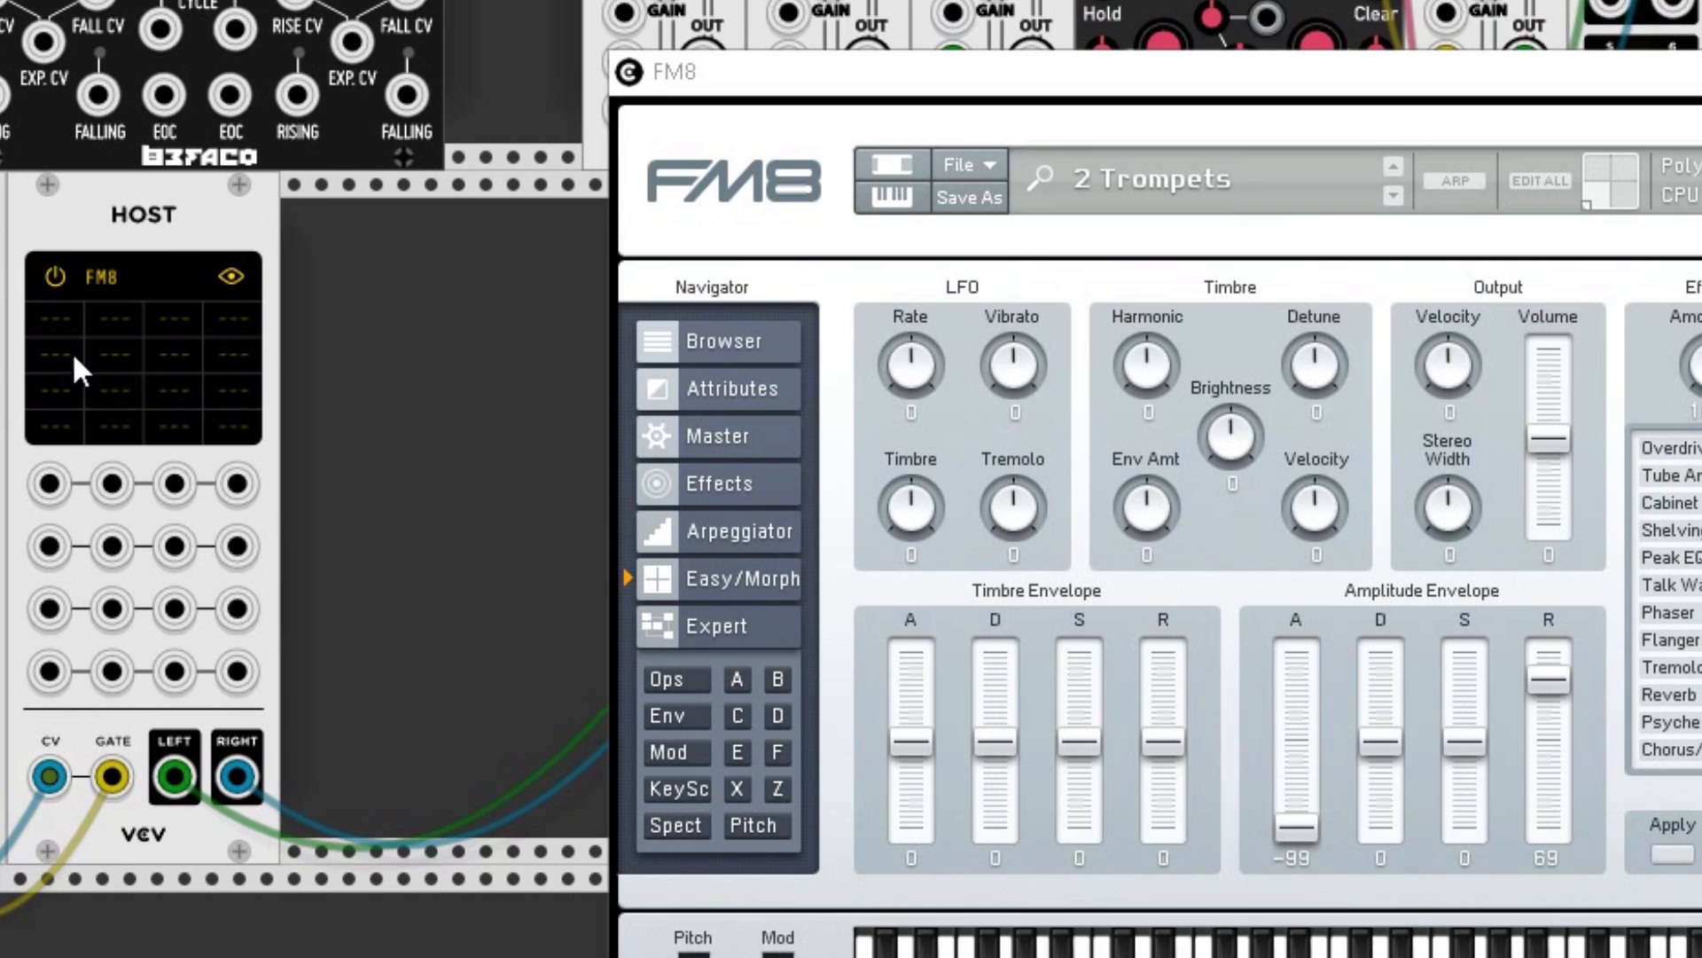
- Map FM8's output volume to Host's first parameter slot and patch Rampage's Out A to the matching modulation input
click(55, 321)
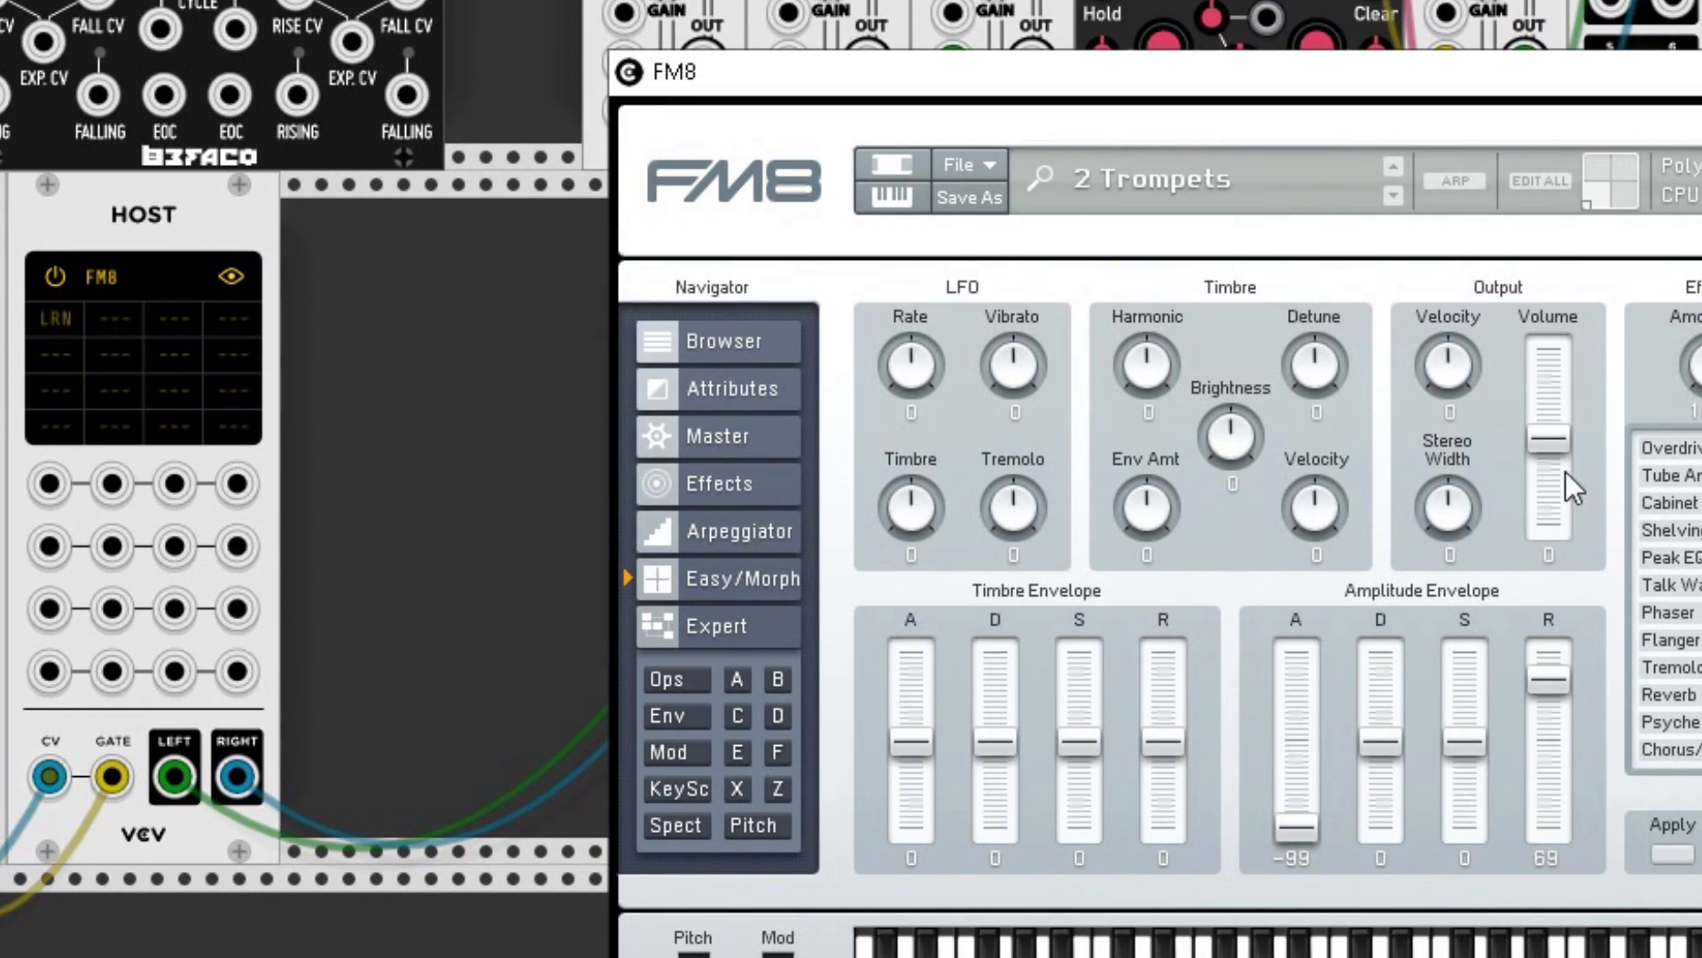
mouse_move(1544, 439)
mouse_down()
mouse_move(1545, 414)
mouse_move(1539, 439)
mouse_up()
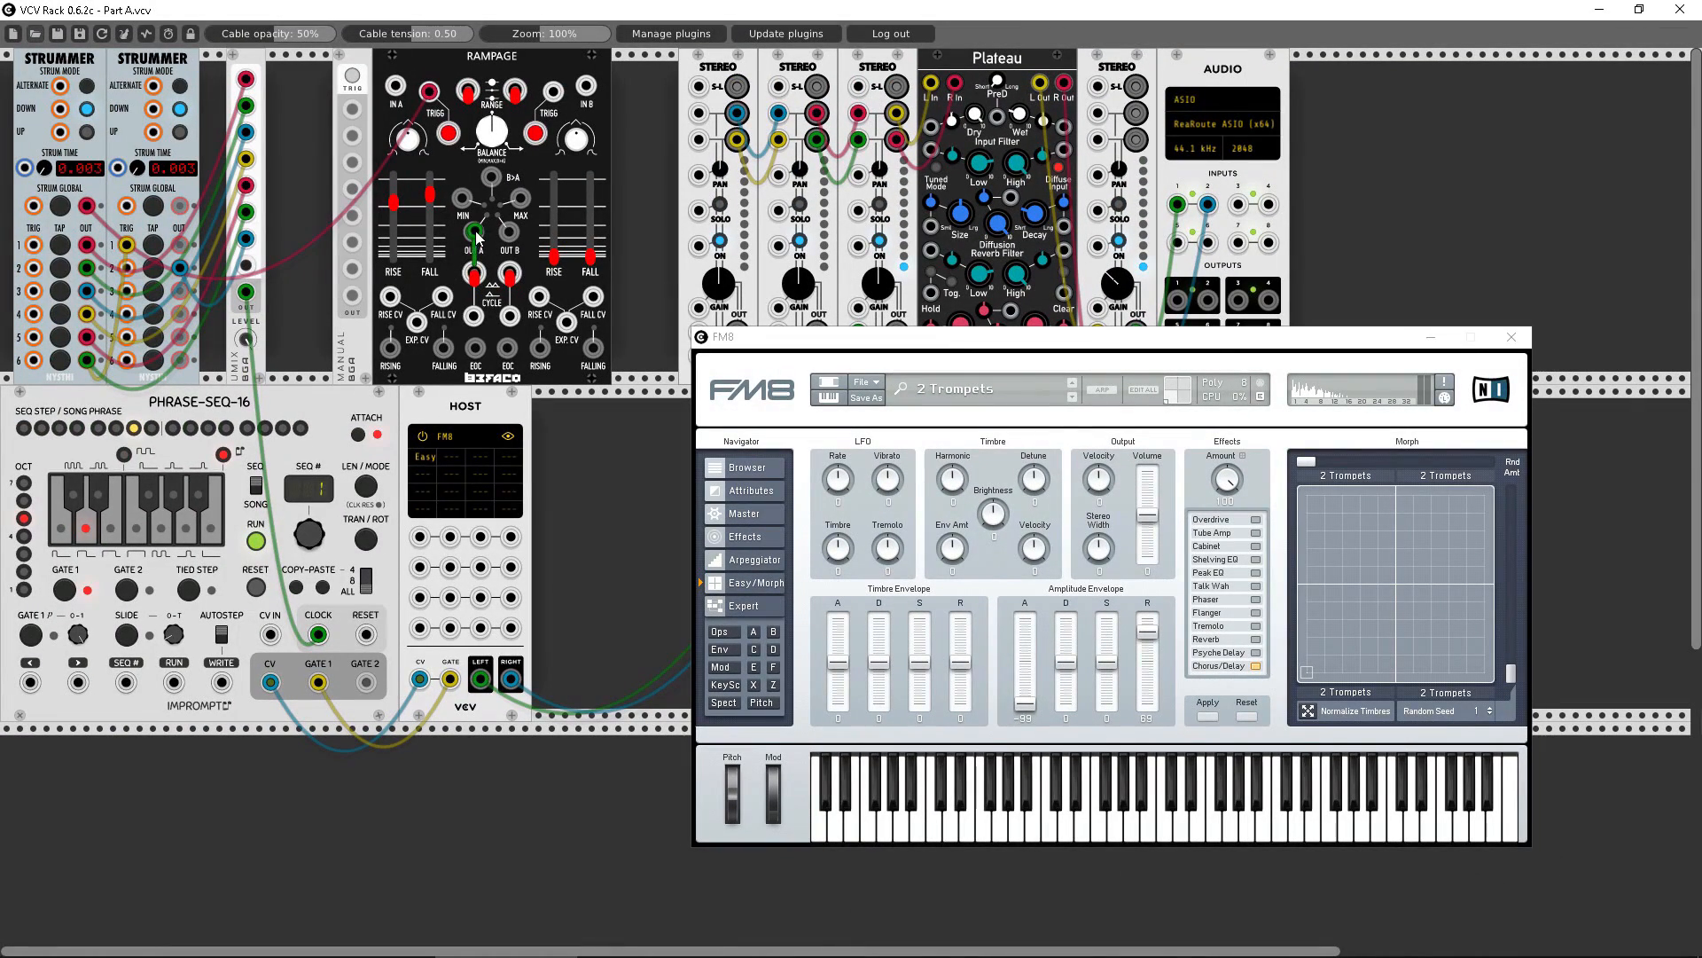
drag(477, 238, 423, 538)
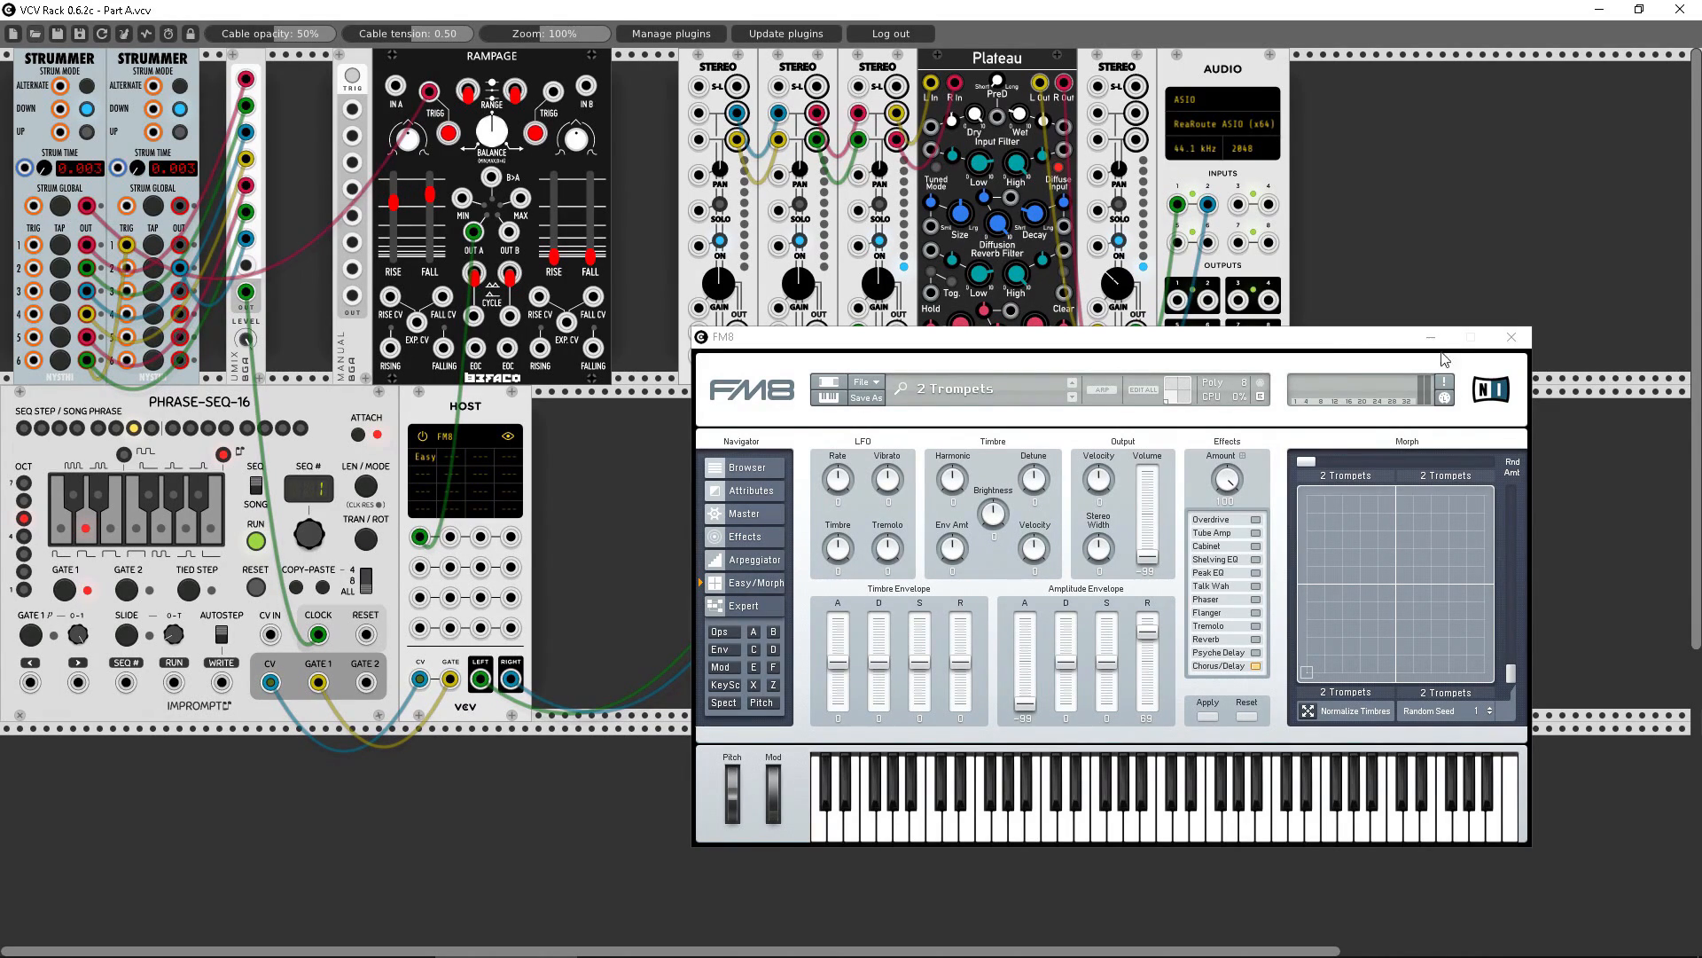
- Close the FM8 window, add a second Host module in the lower row and load Kontakt 5 in it
click(1512, 337)
right_click(1045, 506)
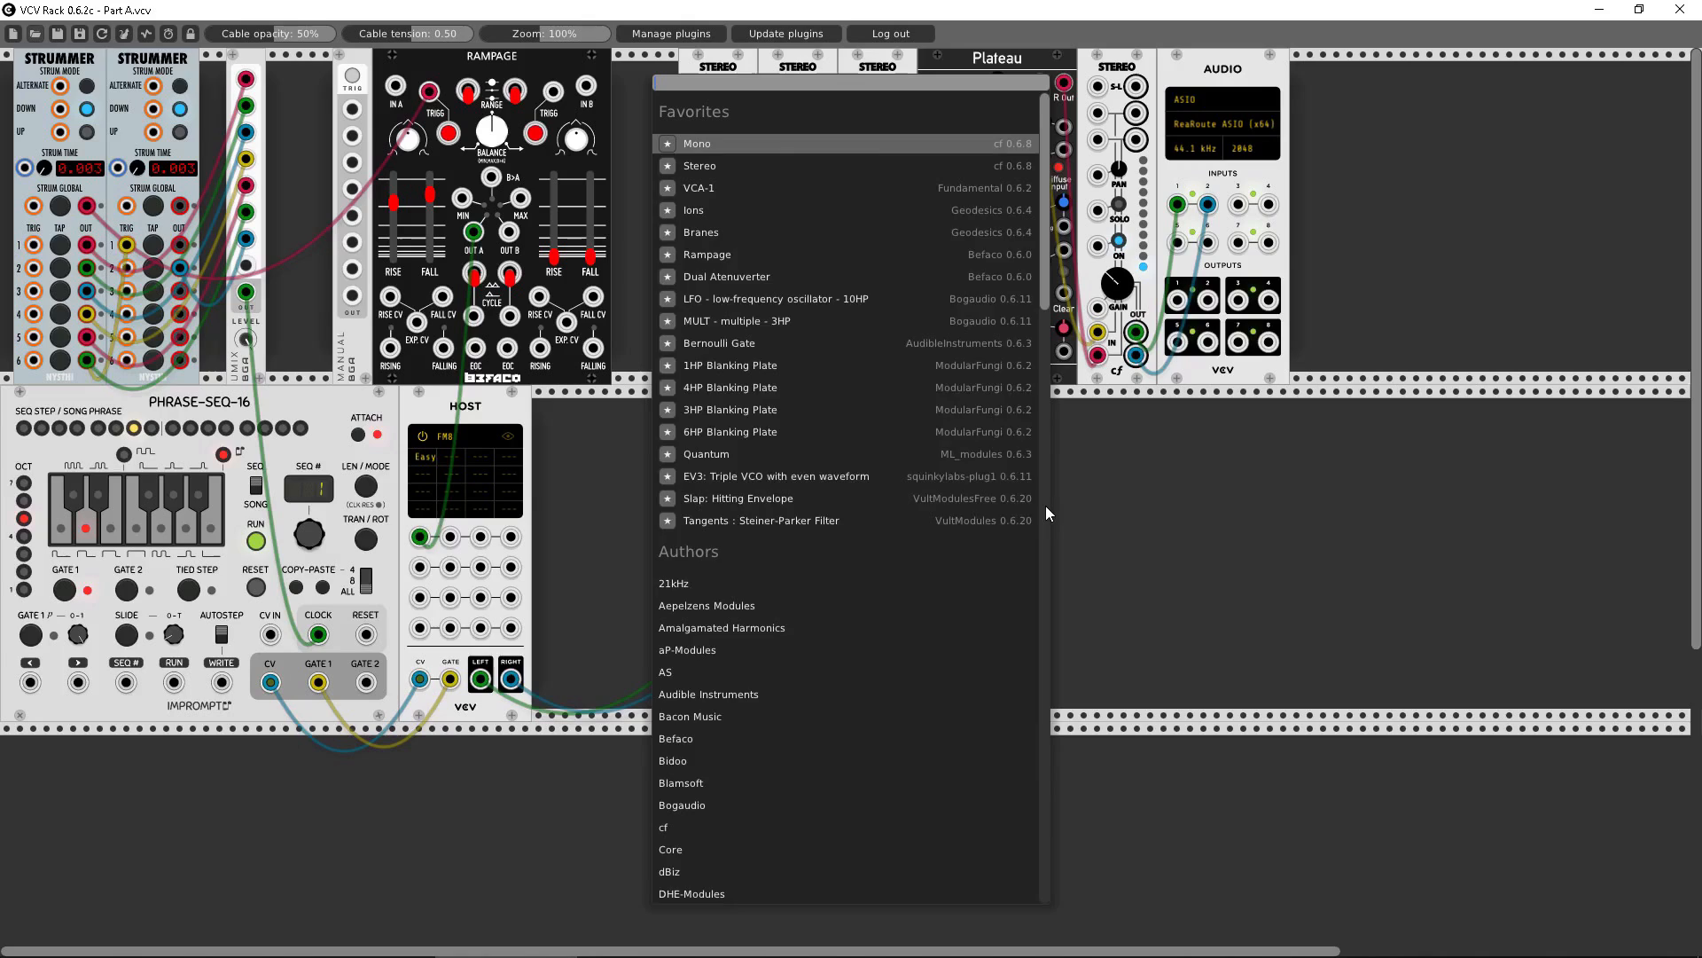
text(host)
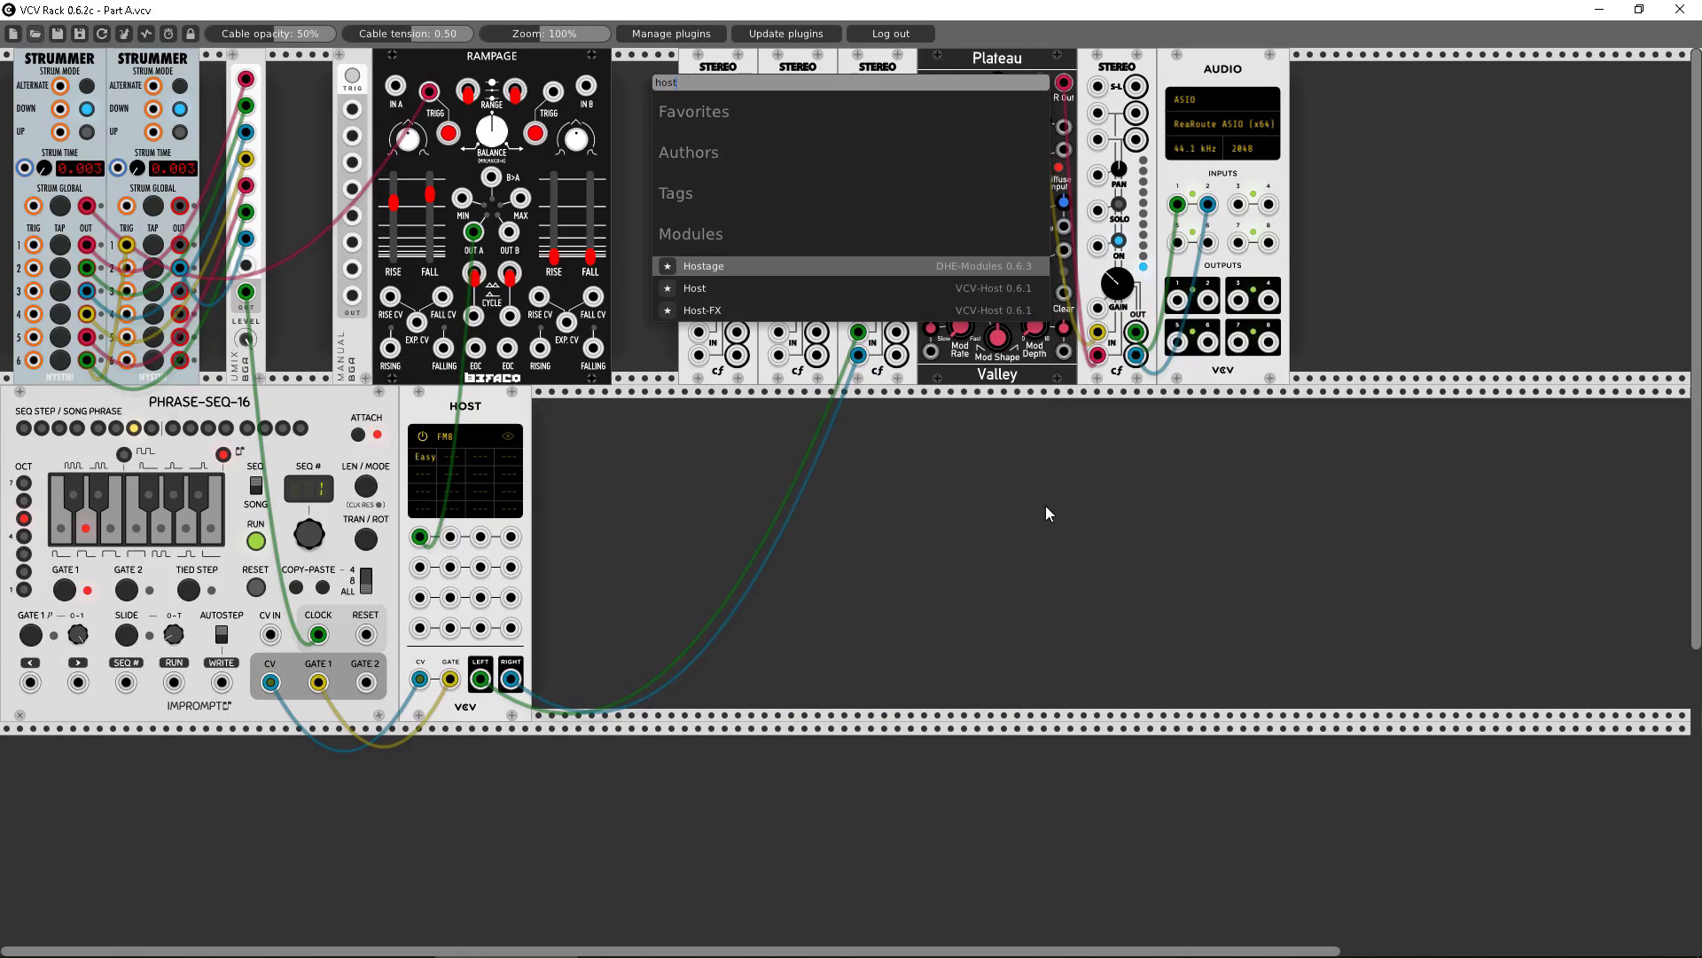
click(699, 285)
click(1035, 444)
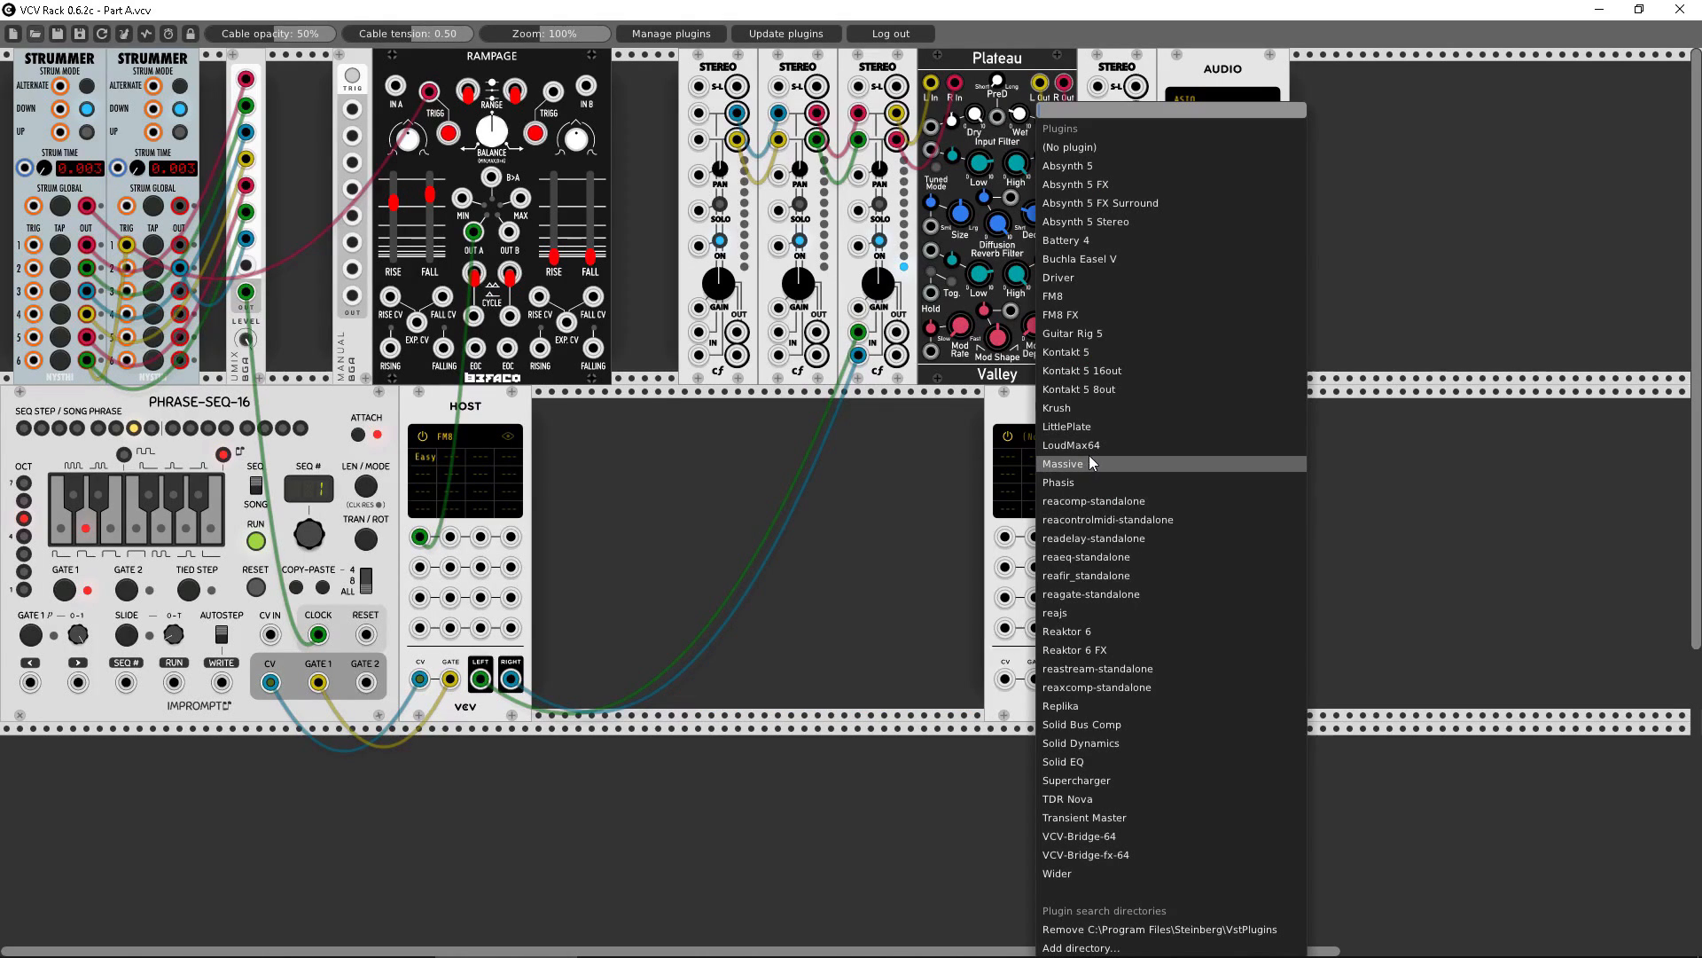
click(1078, 376)
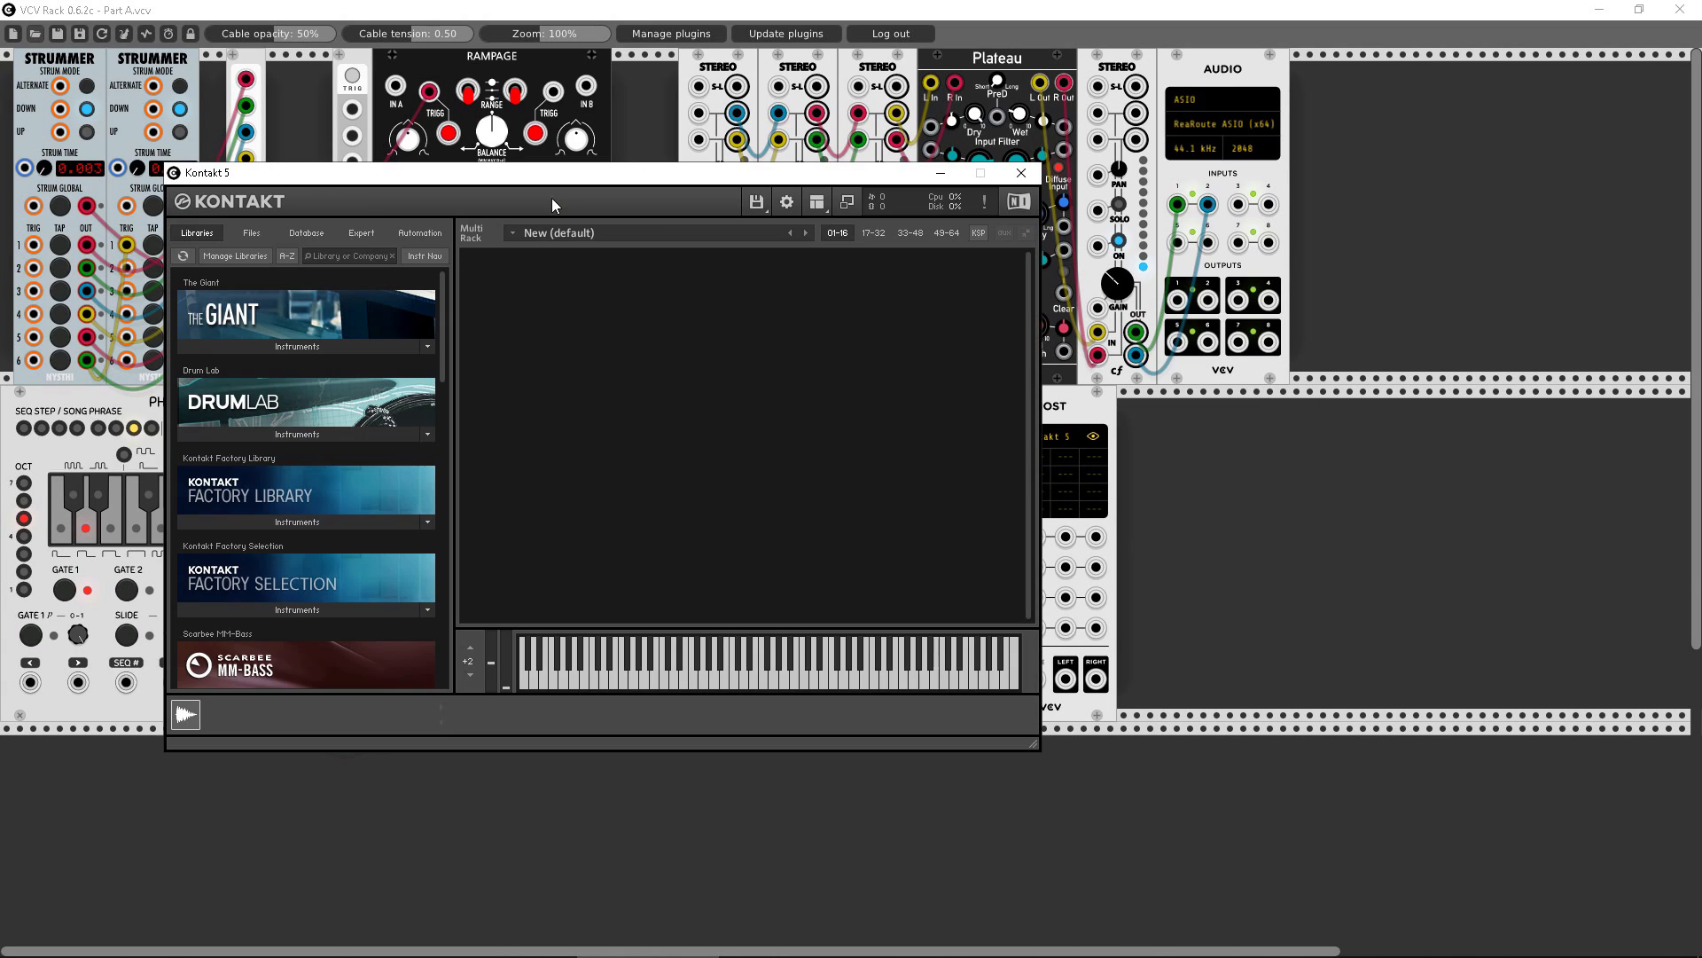
- Load The Maverick.nki piano from The Maverick library into Kontakt
scroll(376, 421, down, 3)
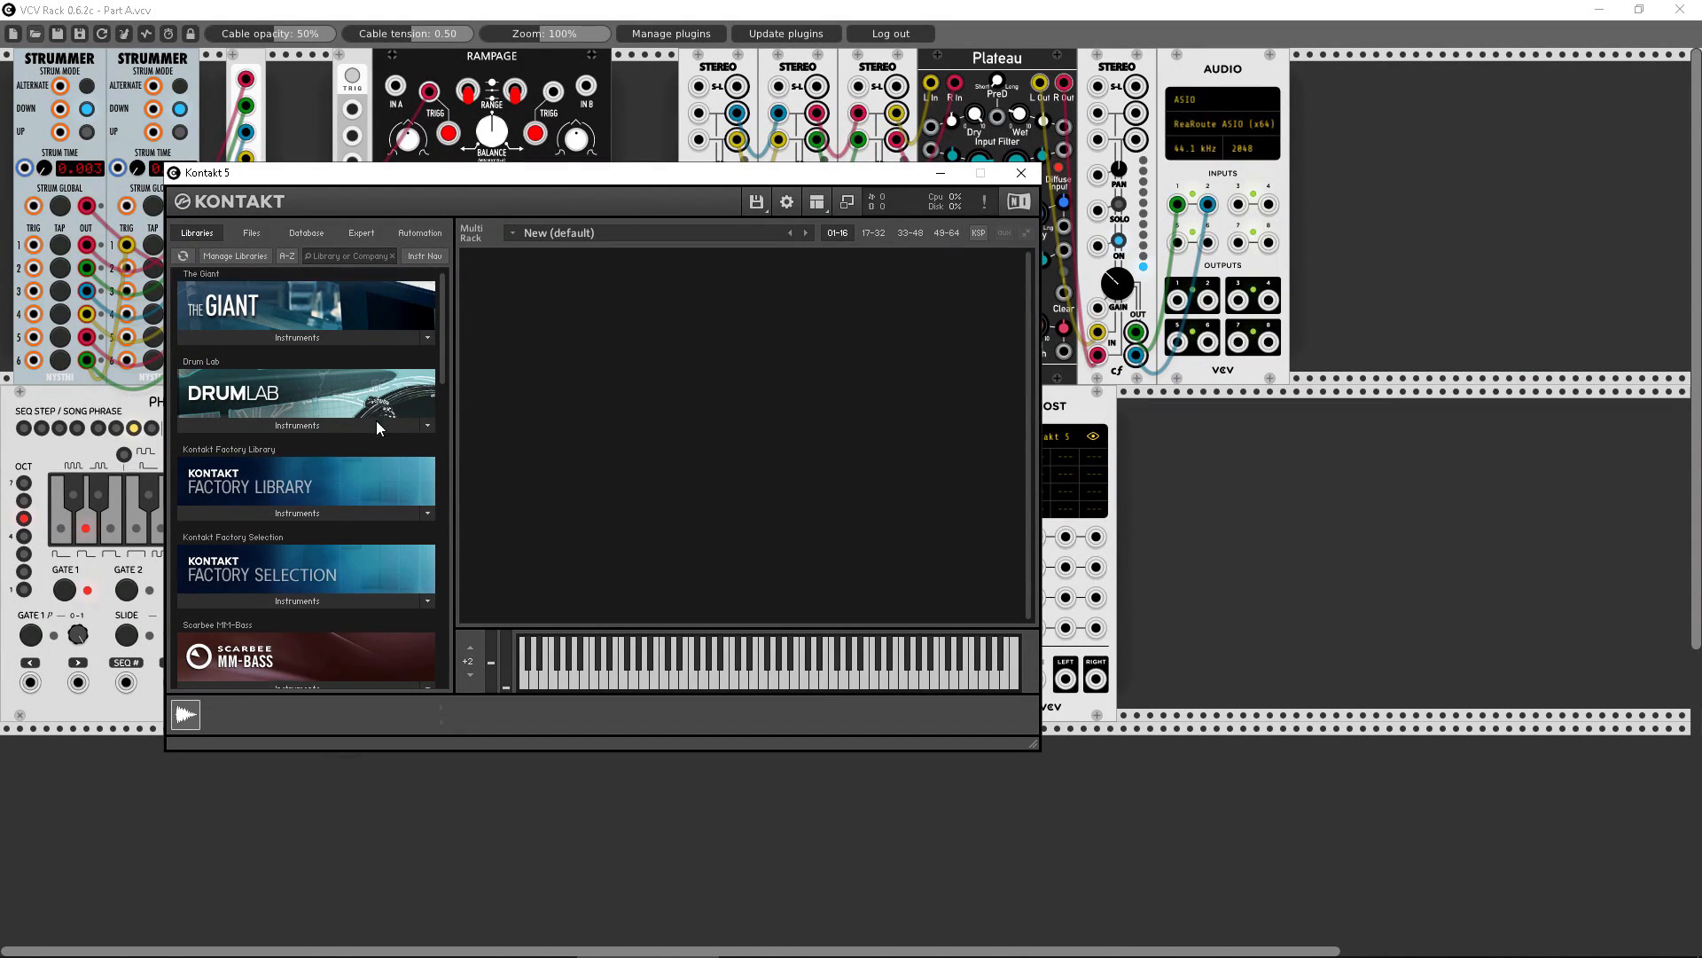
scroll(364, 417, down, 7)
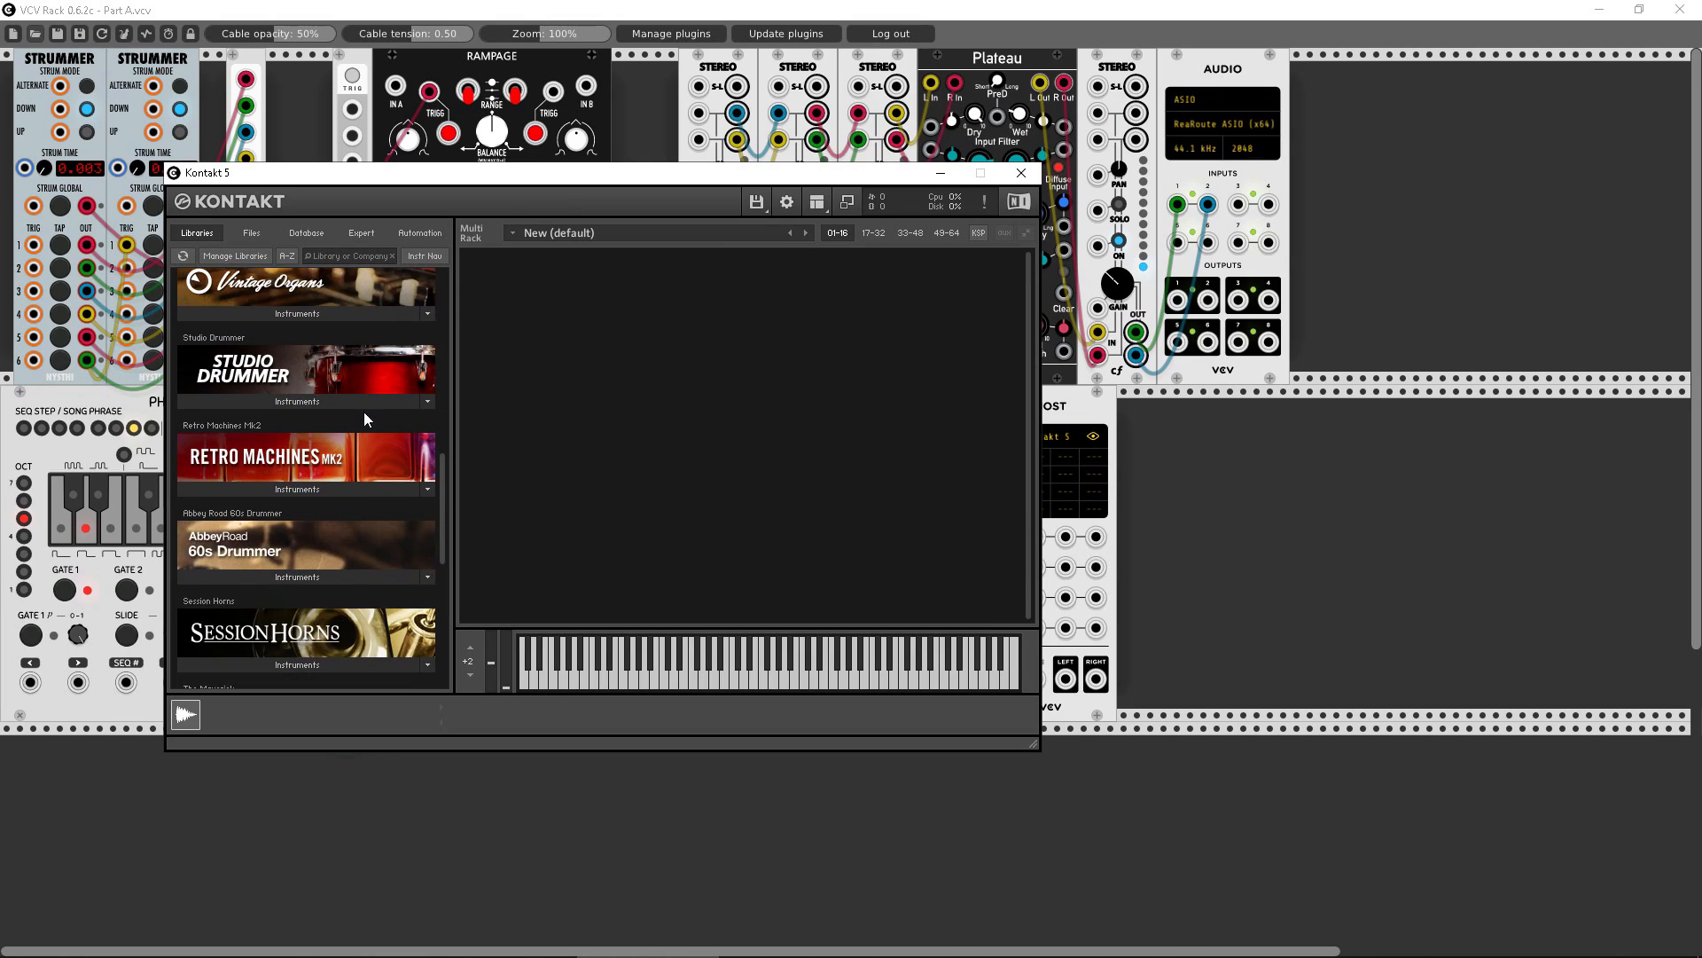
click(274, 529)
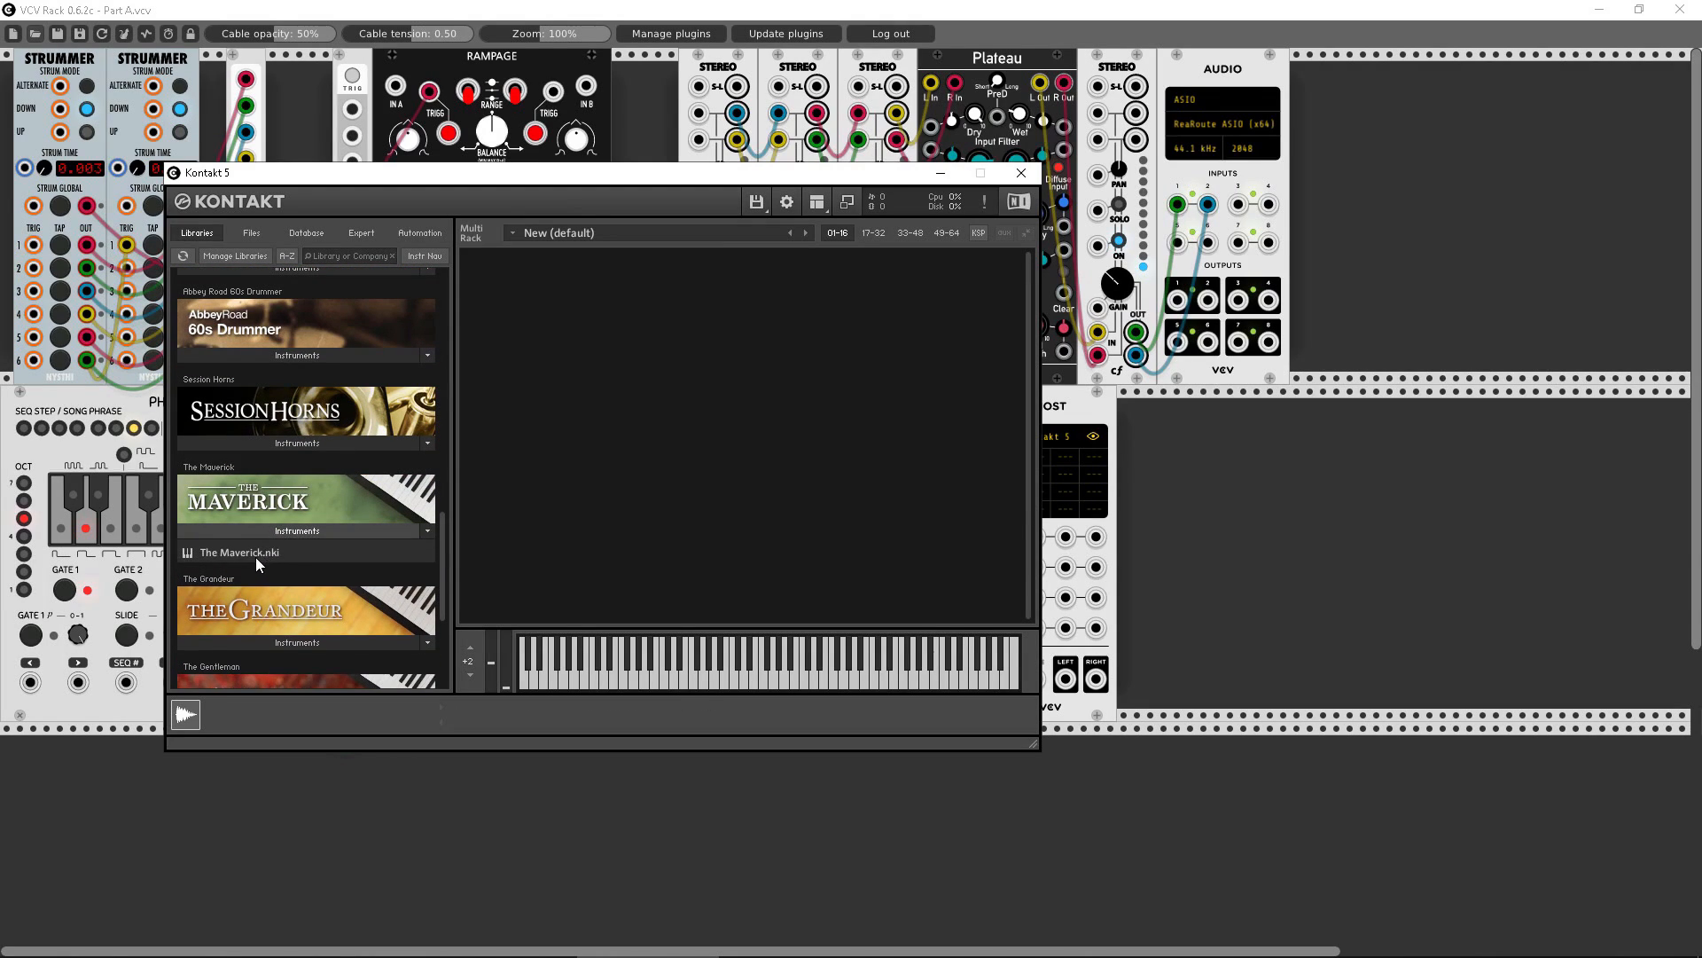
double_click(252, 554)
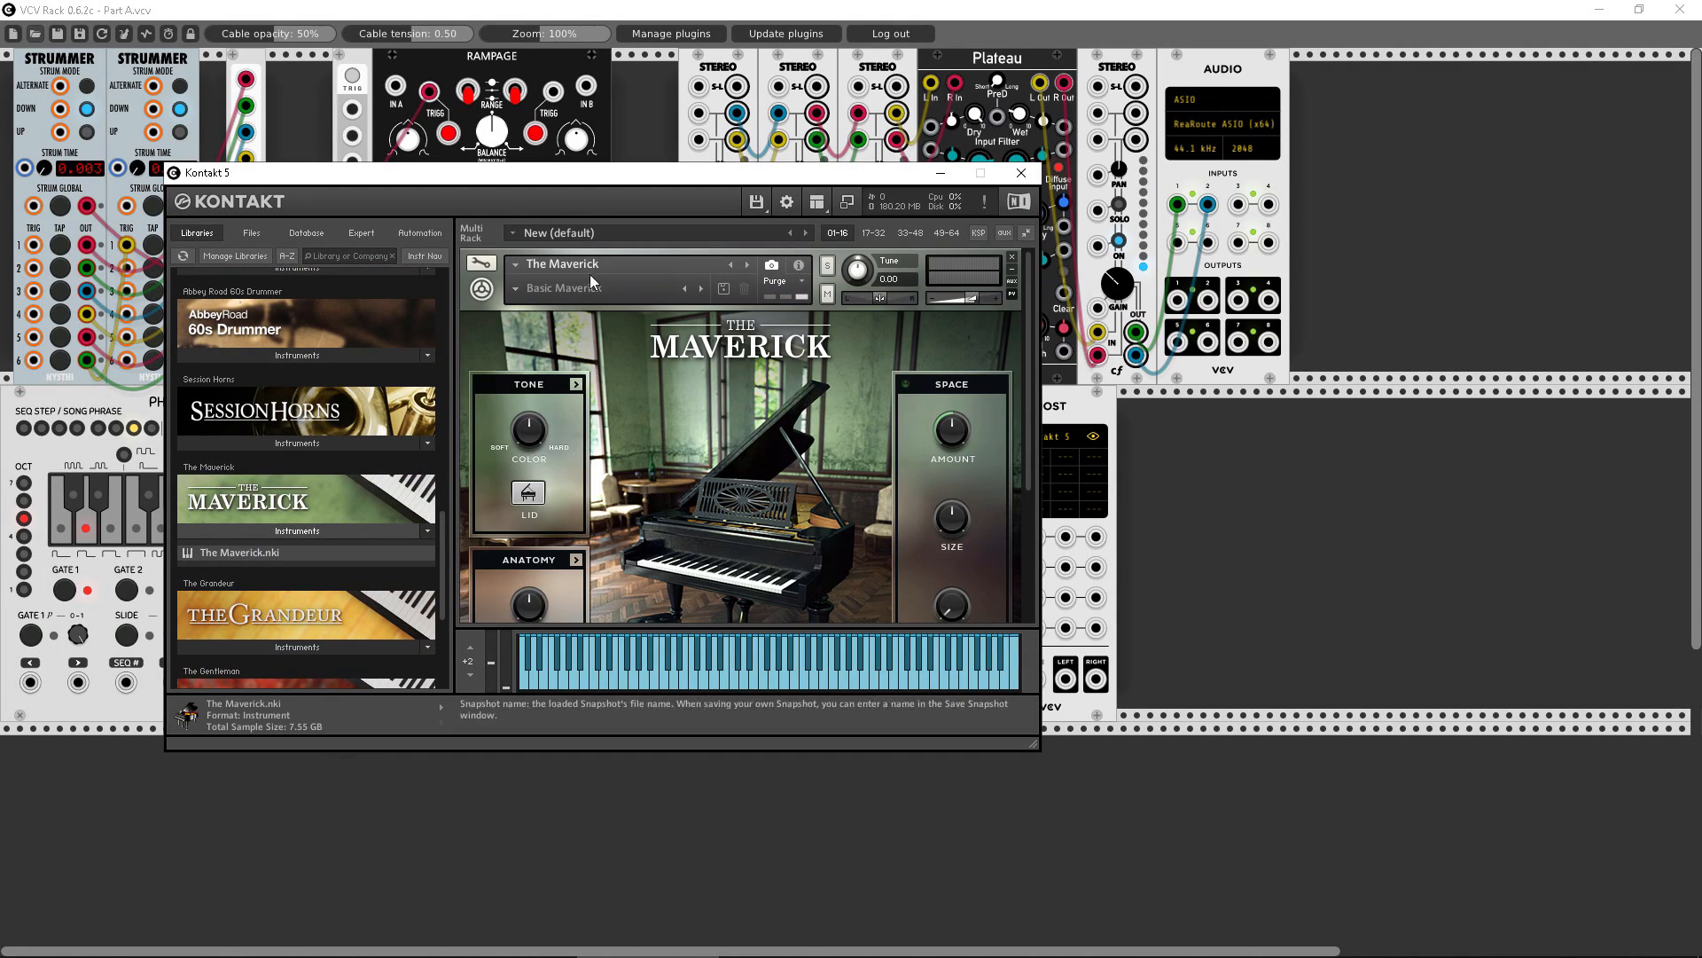
- Patch the Kontakt Host's left and right outputs to the second Stereo mixer channel's inputs and close the Kontakt window
drag(744, 177, 458, 266)
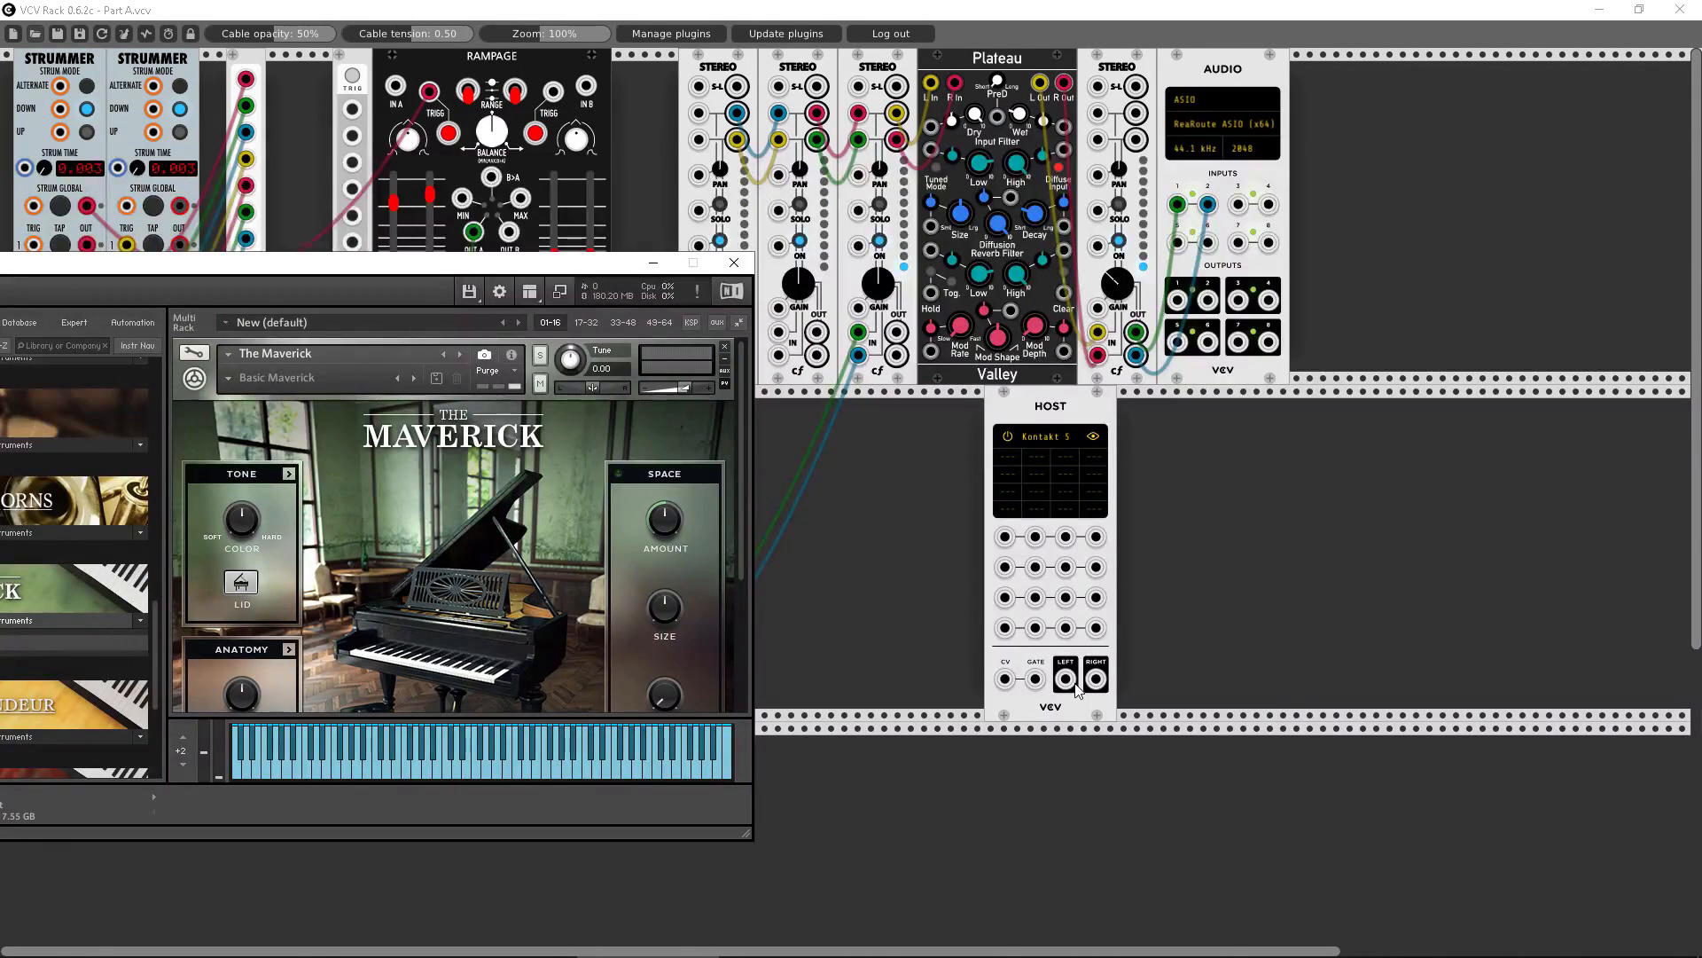
mouse_move(1066, 678)
mouse_down()
mouse_move(785, 341)
mouse_move(1099, 683)
mouse_up()
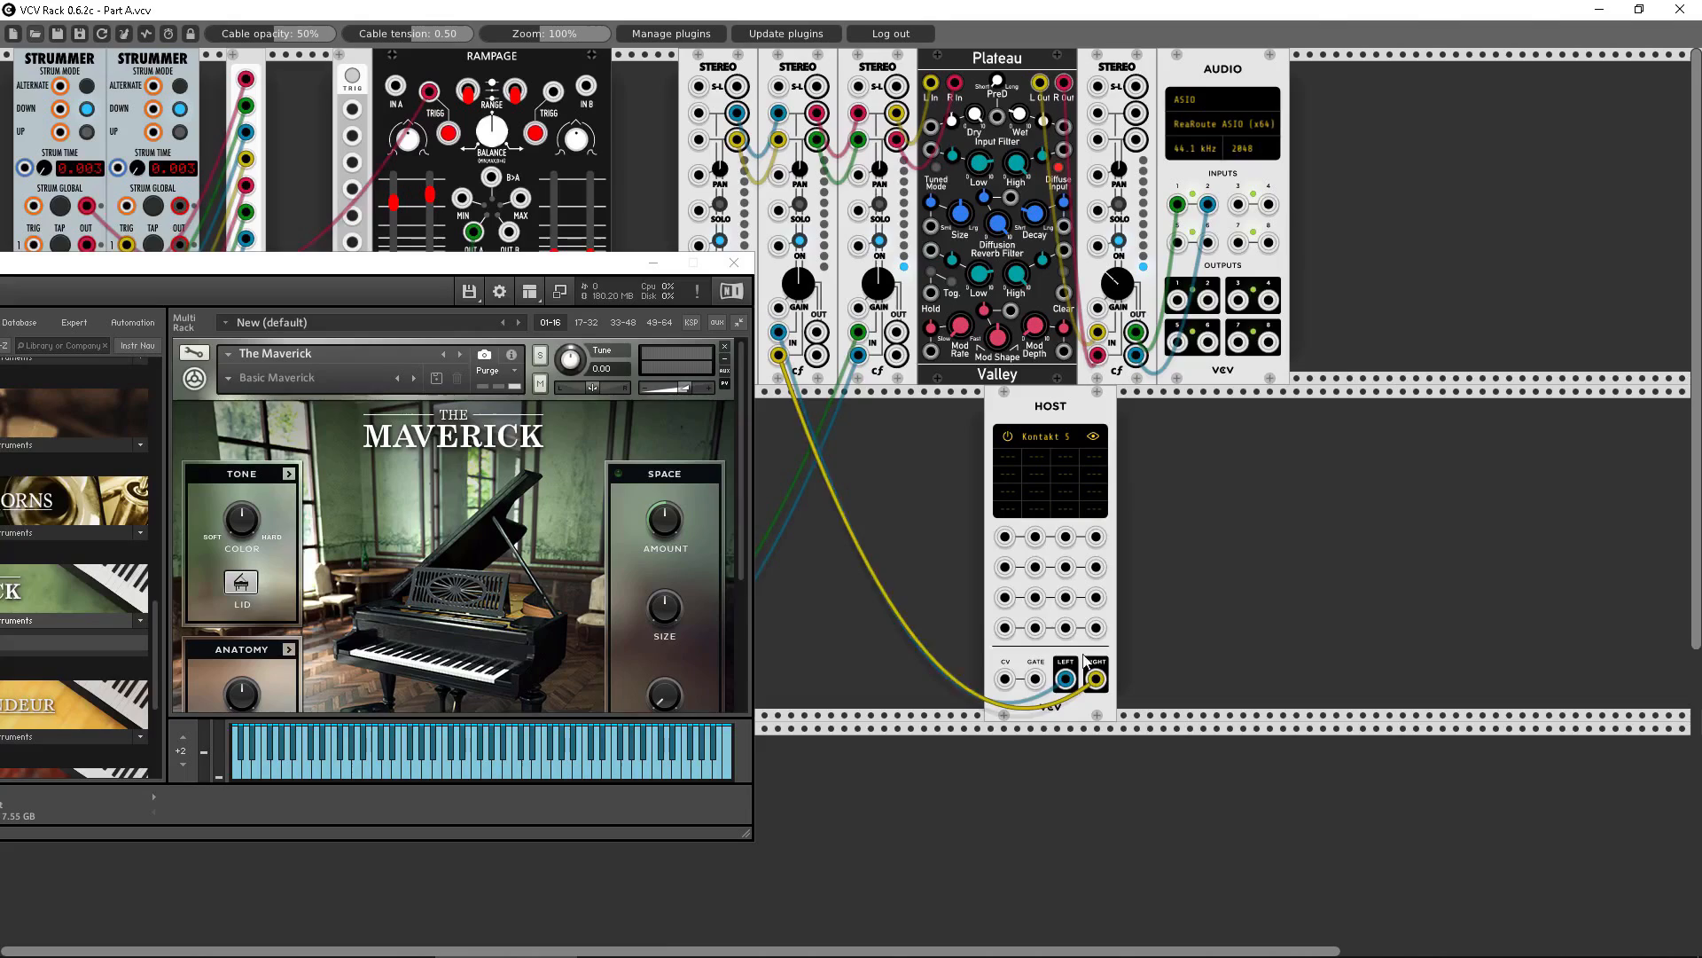
click(733, 262)
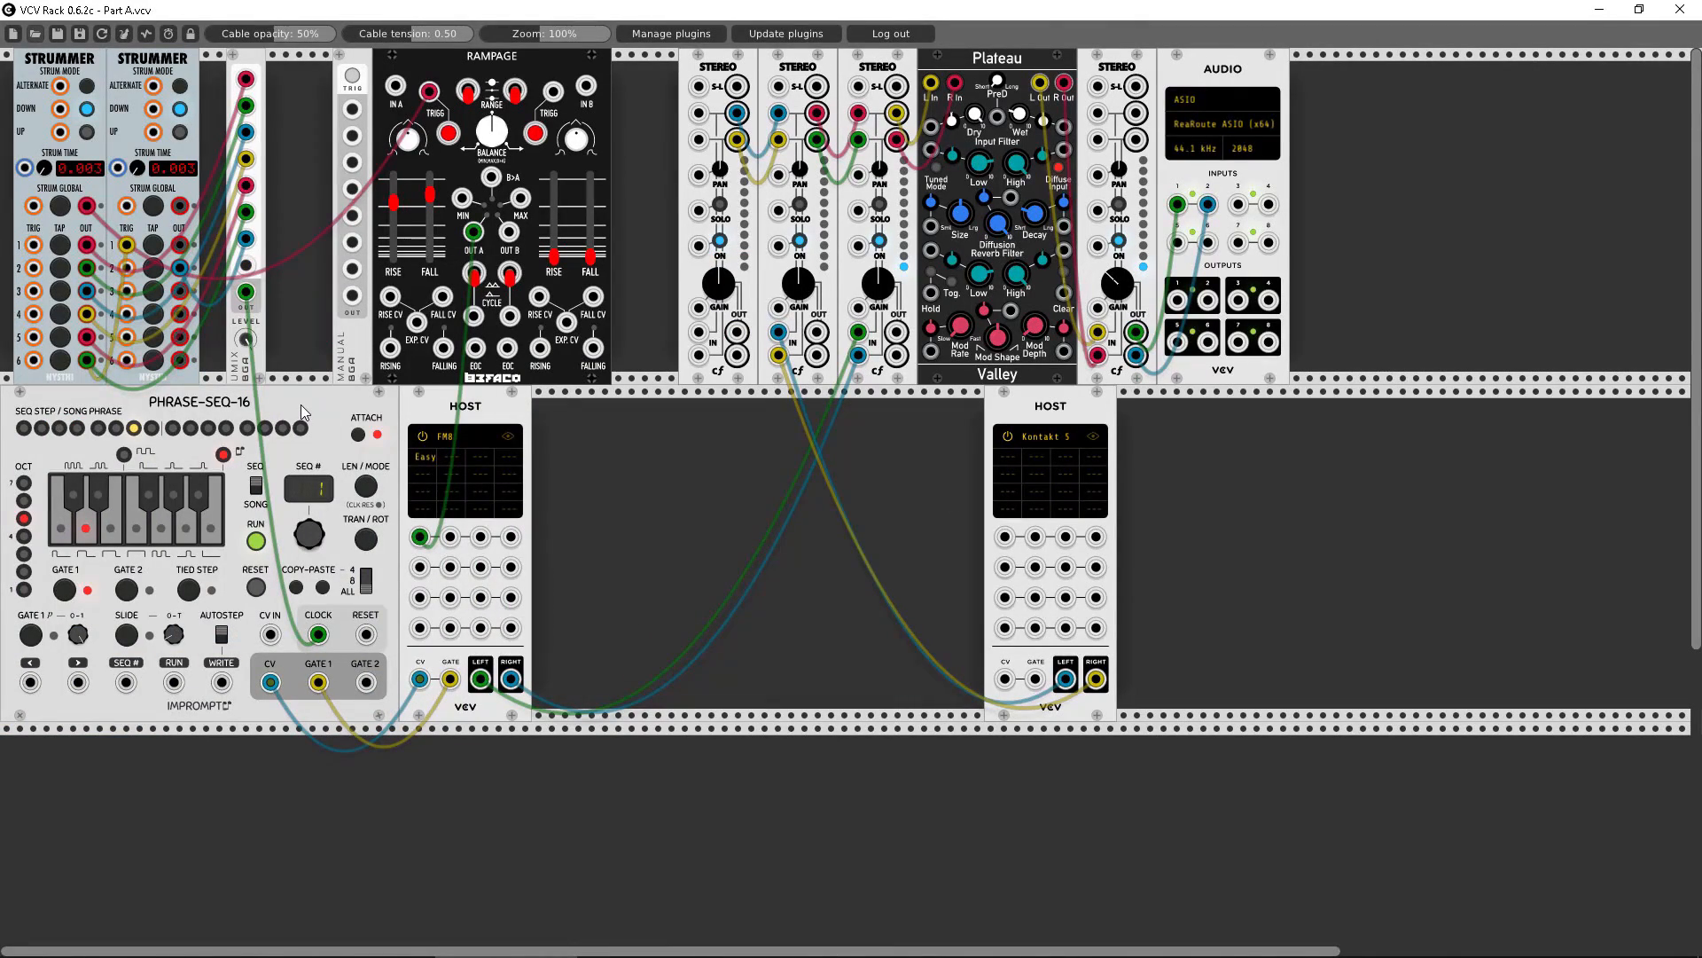
- Duplicate Phrase-Seq-16 between the two Hosts, then copy its first sequence and paste it into the next sequence number
key(ctrl+d)
drag(239, 722, 769, 385)
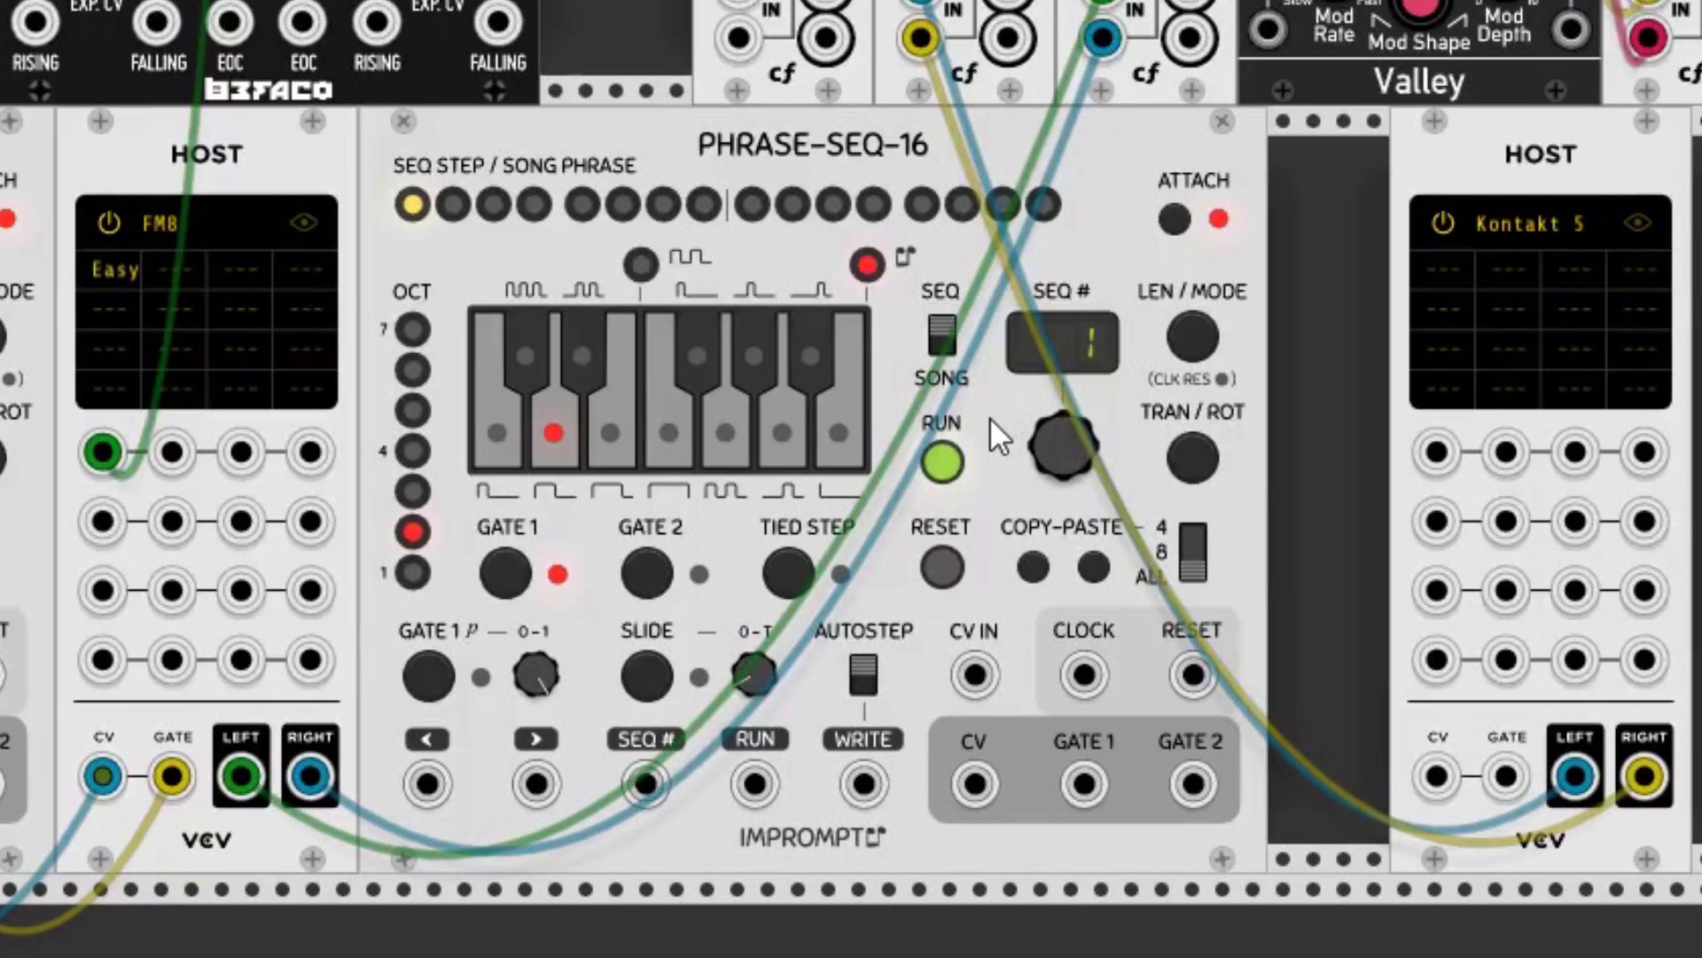
click(1032, 566)
drag(1061, 434, 1060, 416)
click(1096, 566)
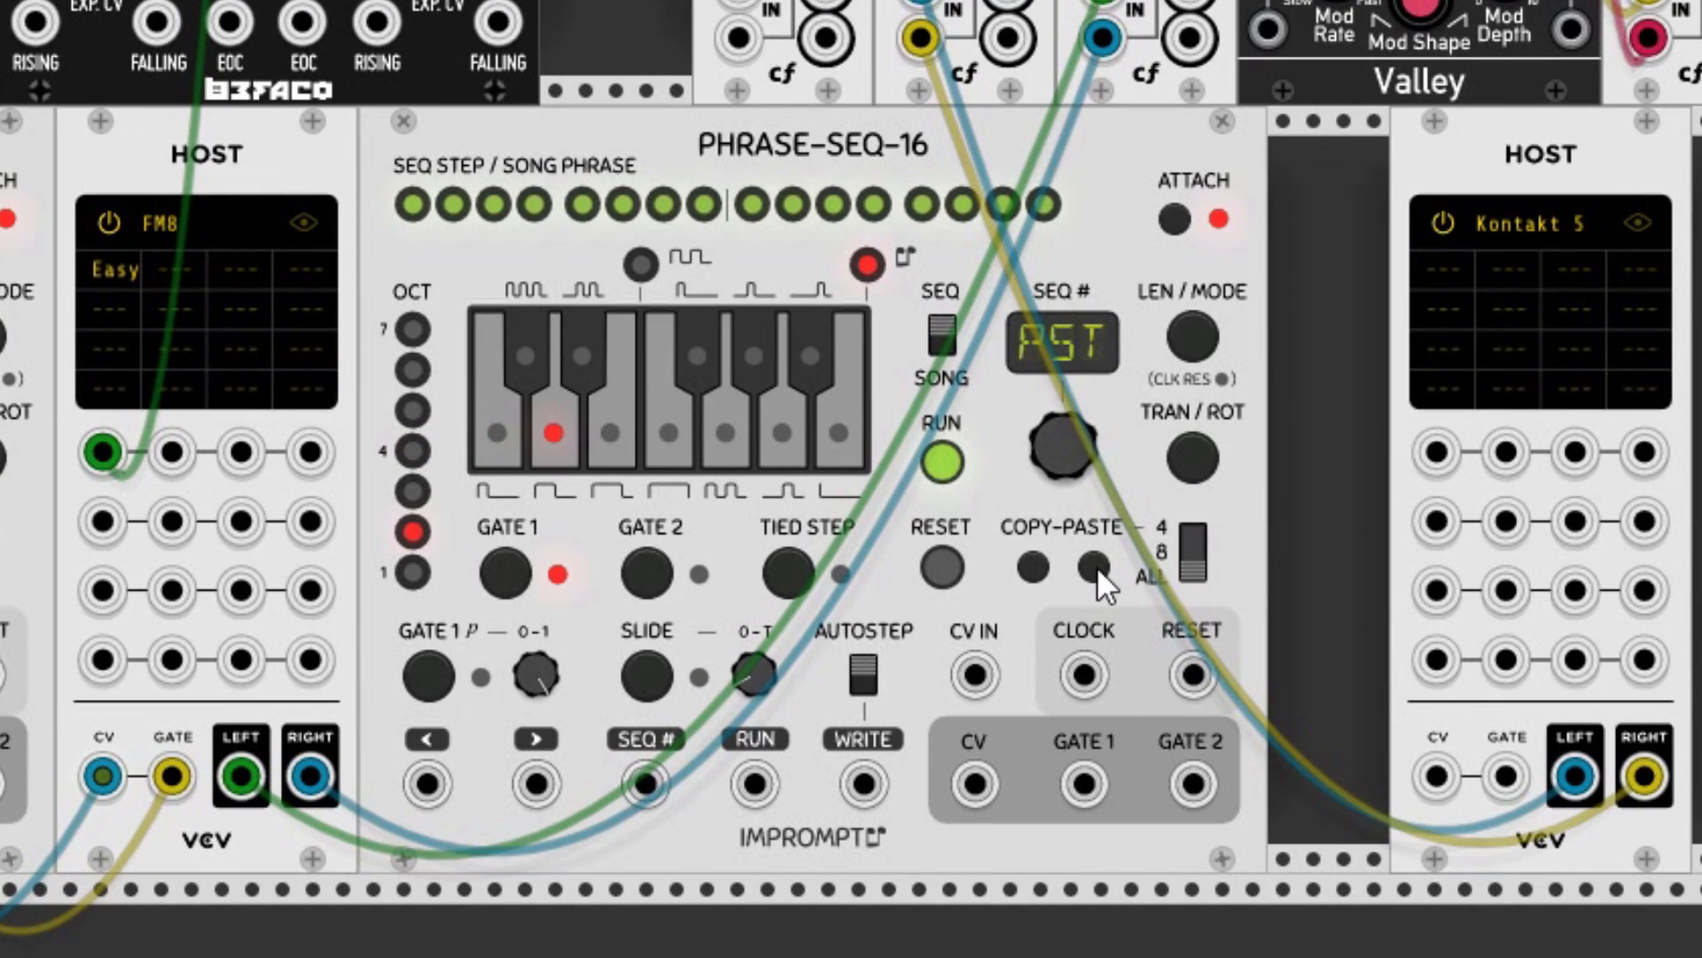
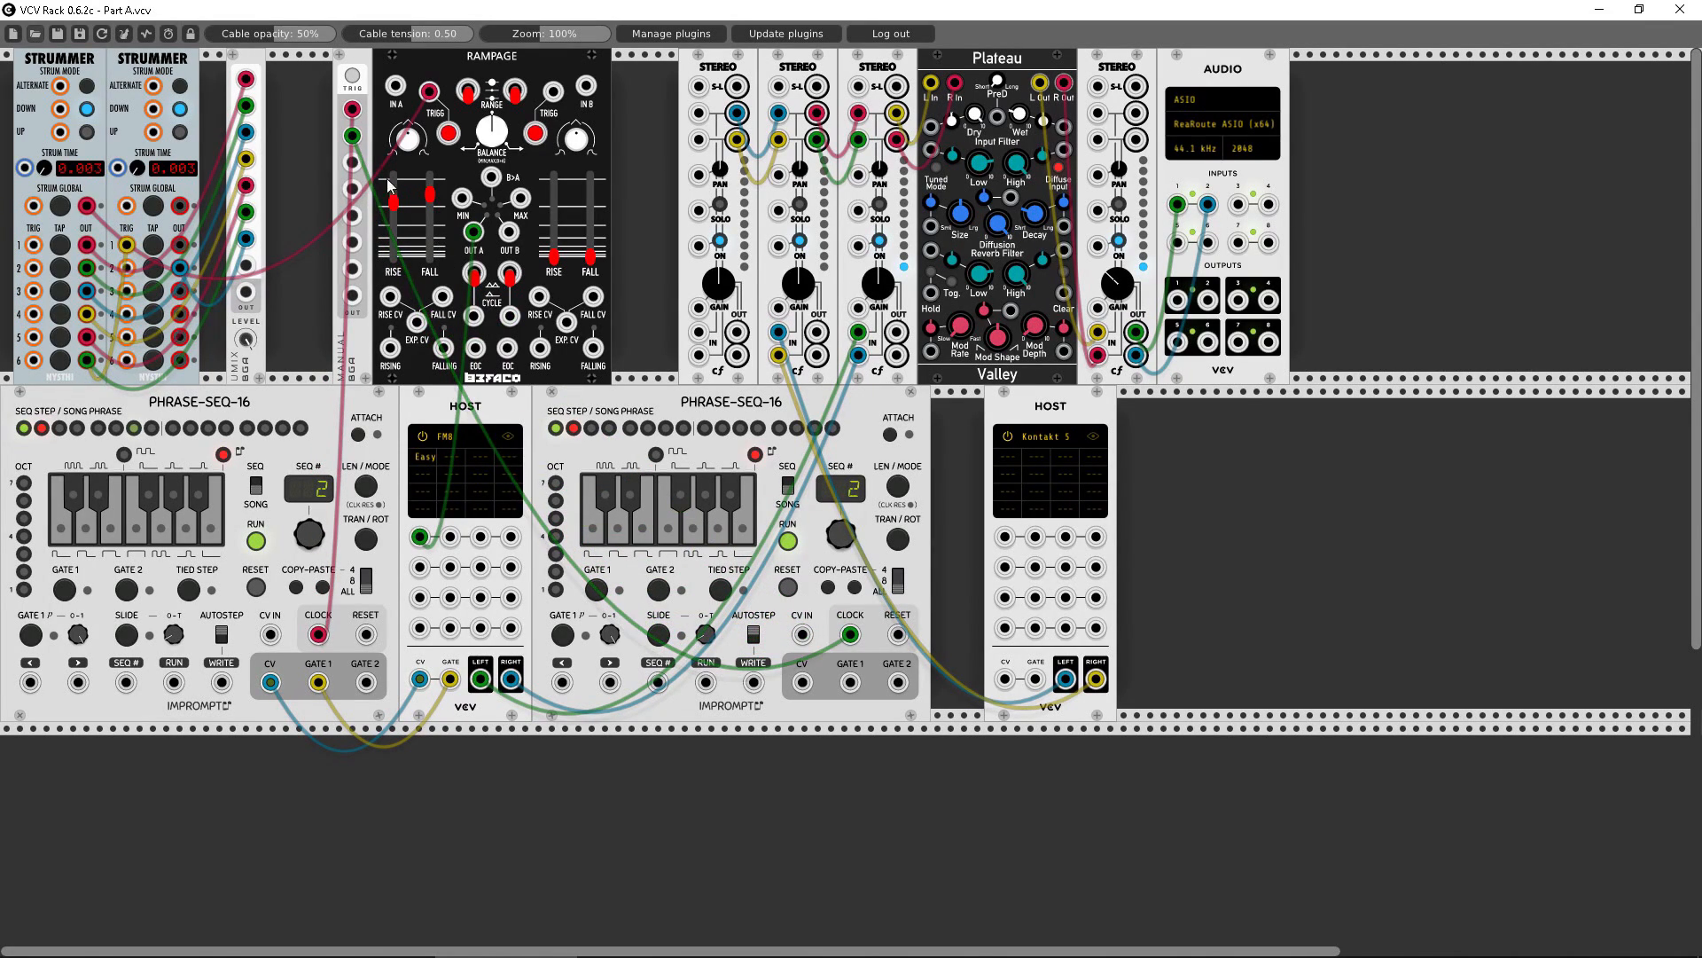
- Fire four manual triggers and disconnect the manual trigger module from both sequencers' clock inputs
click(354, 77)
click(356, 79)
click(355, 79)
click(356, 79)
drag(352, 136, 475, 273)
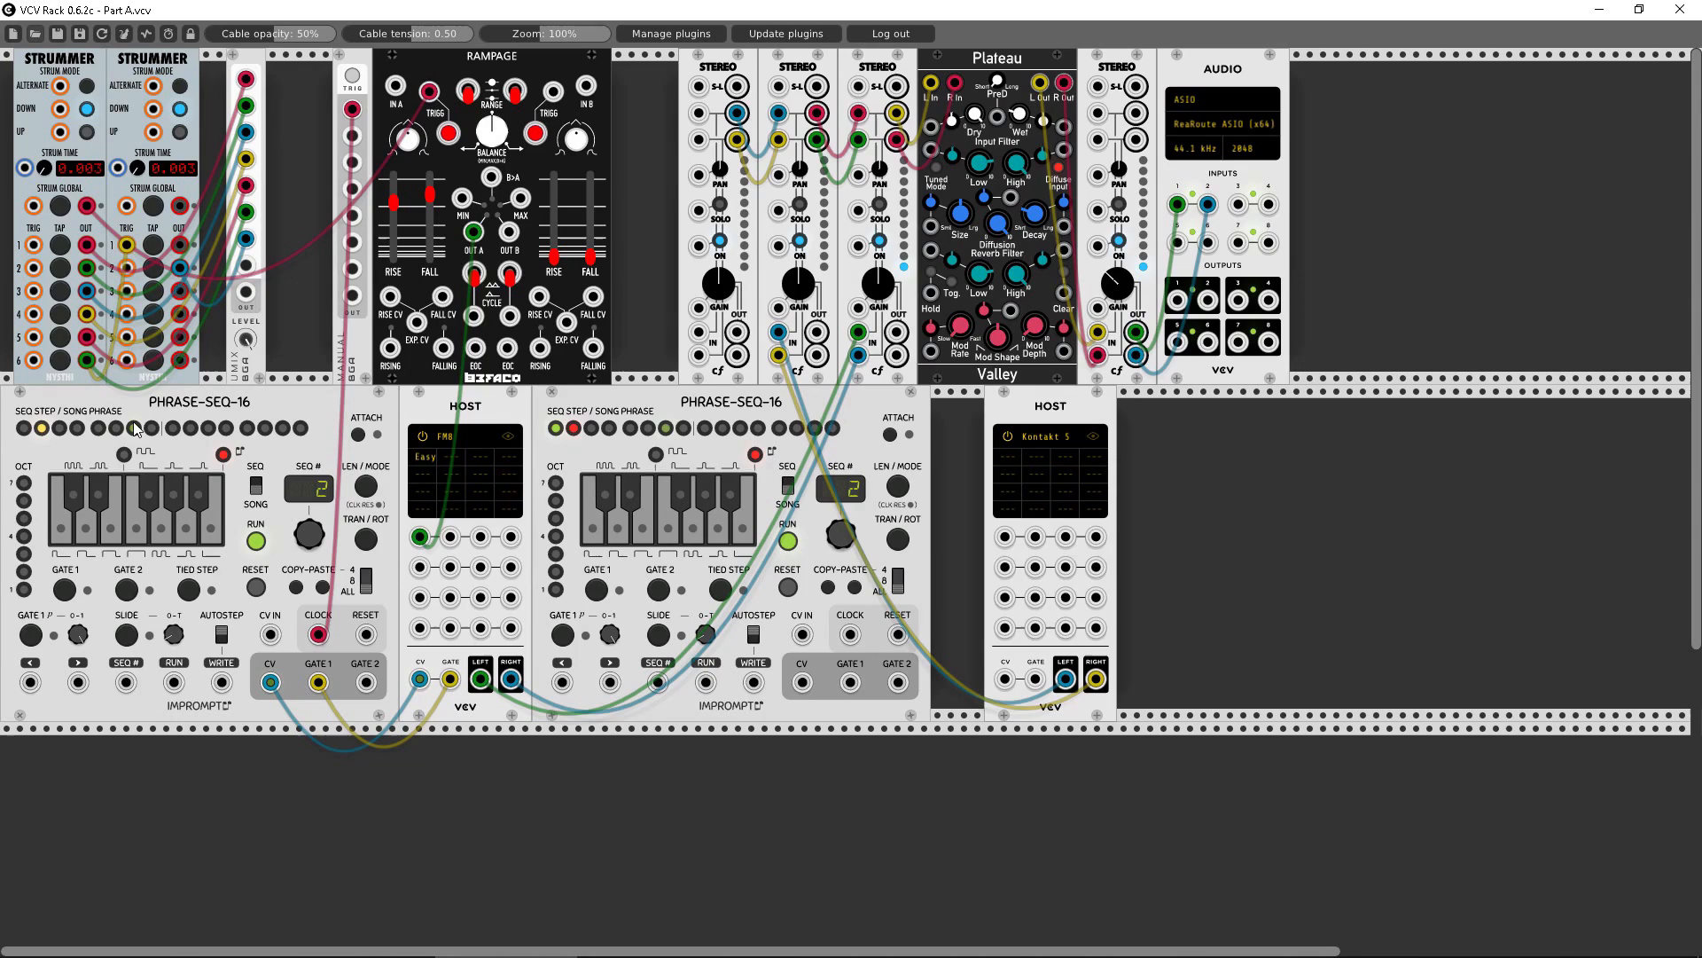
drag(352, 108, 306, 166)
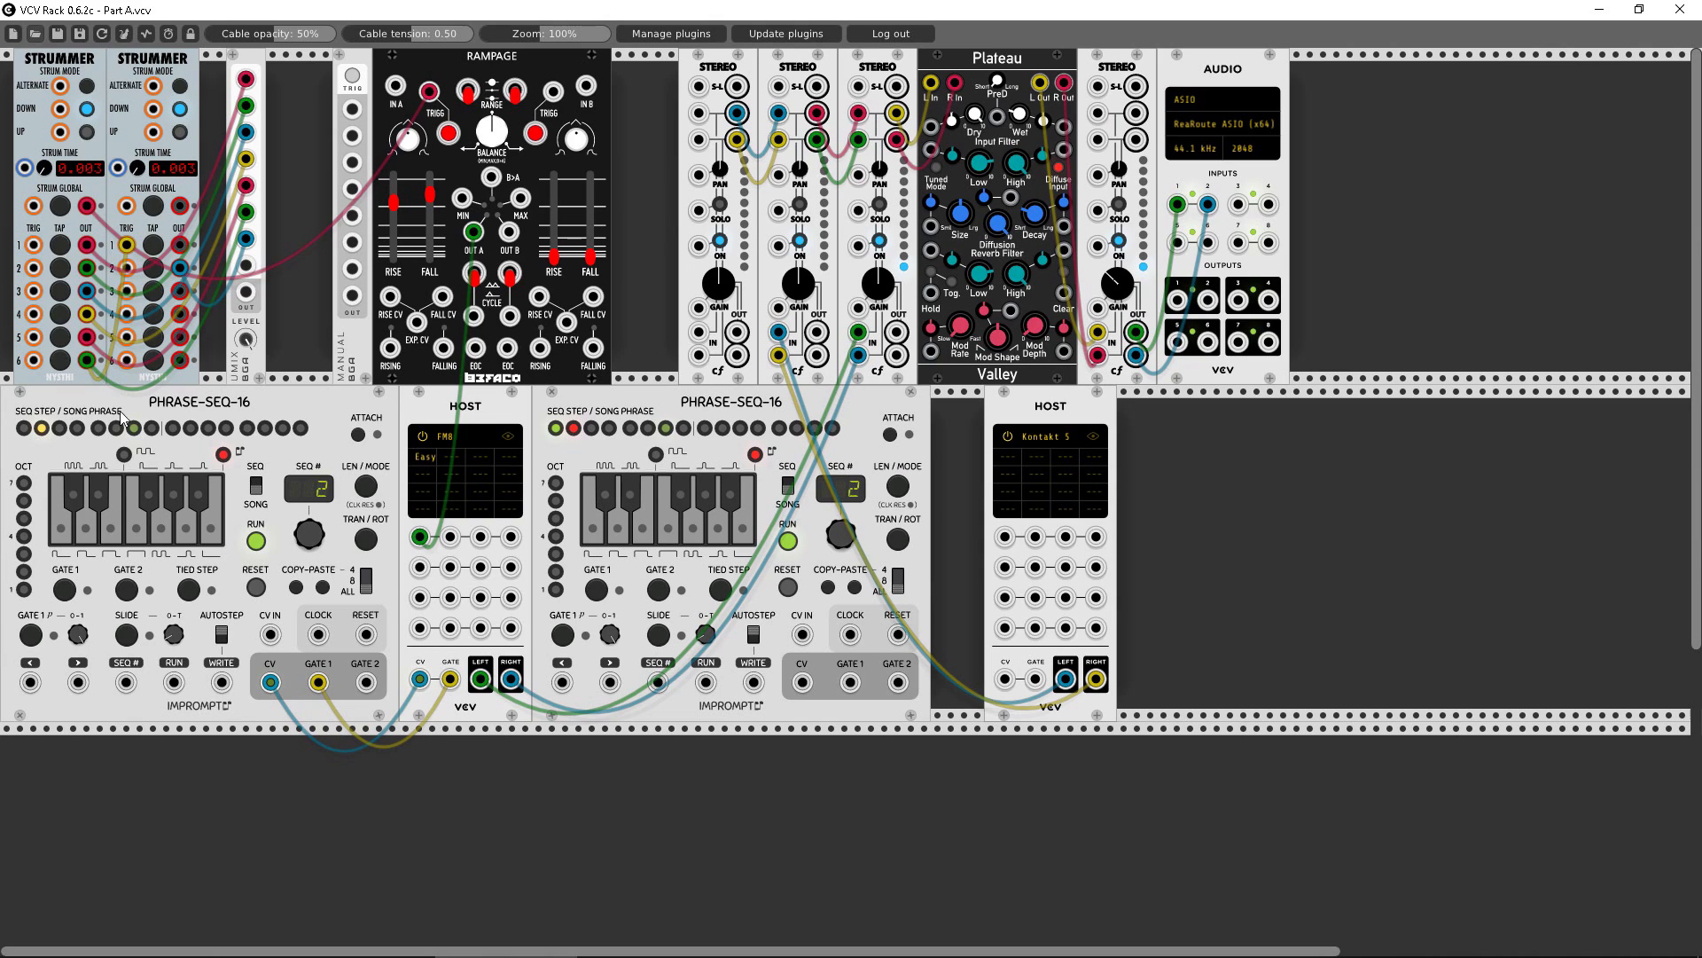
- Patch the UMIX output to both sequencers' clocks, and the second sequencer's CV and Gate 1 to the Kontakt Host's CV and Gate
drag(245, 292, 318, 634)
drag(595, 502, 246, 292)
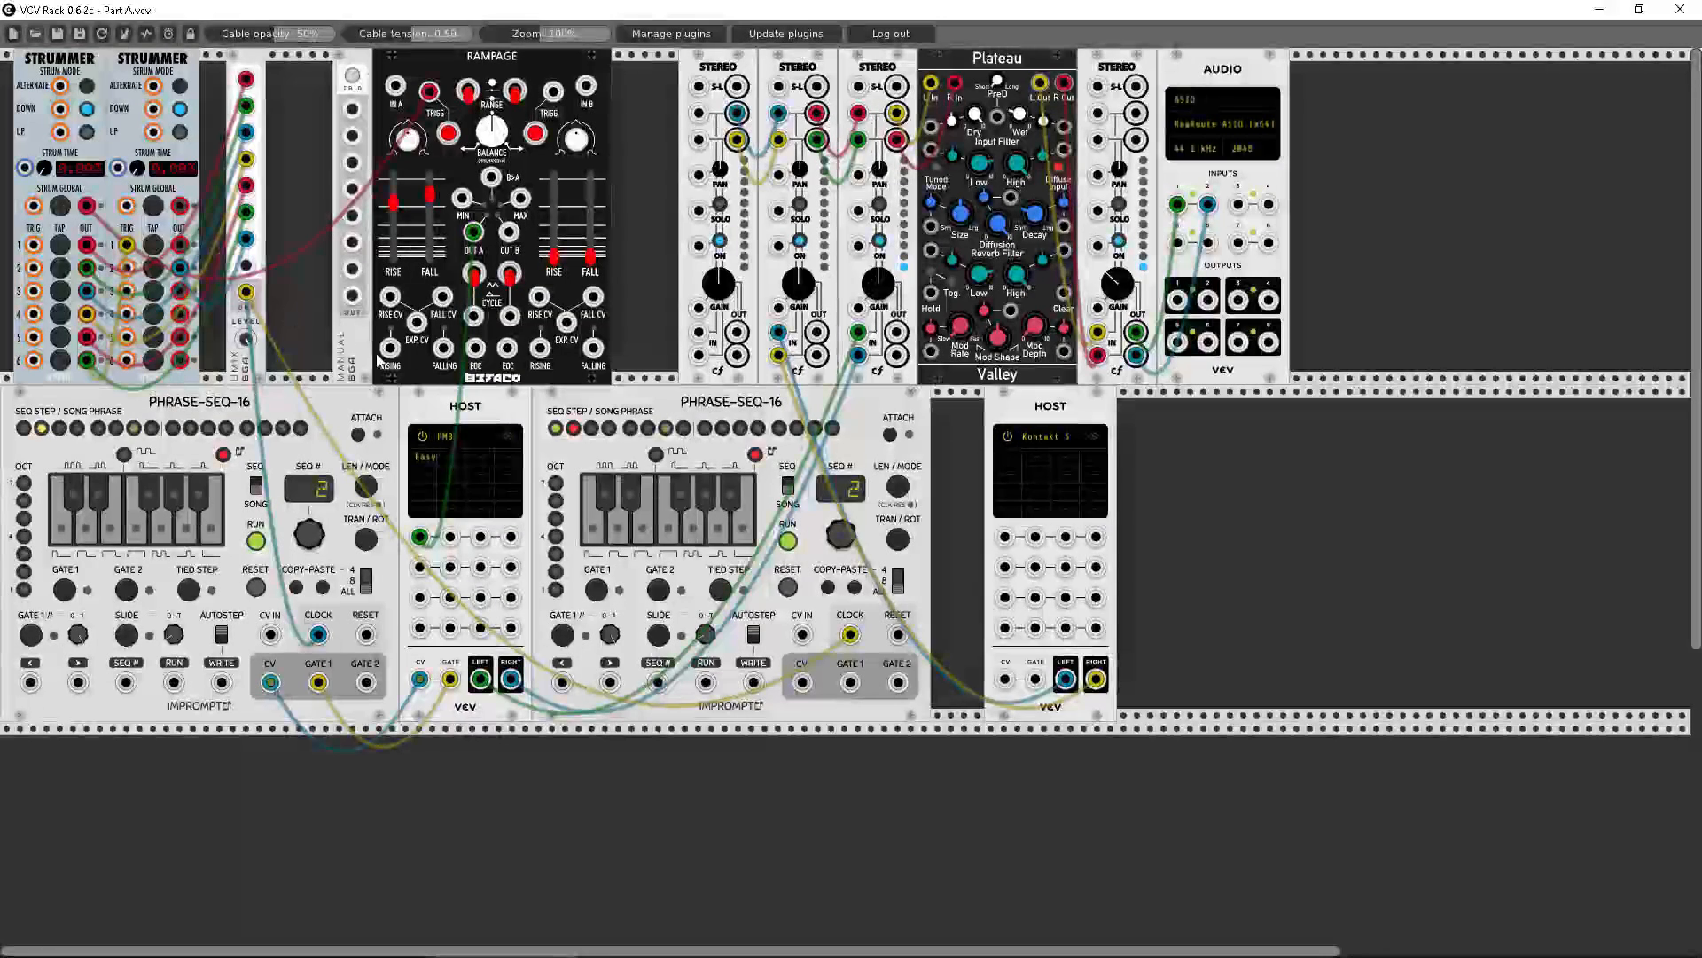
drag(802, 690, 1005, 679)
drag(855, 682, 1039, 688)
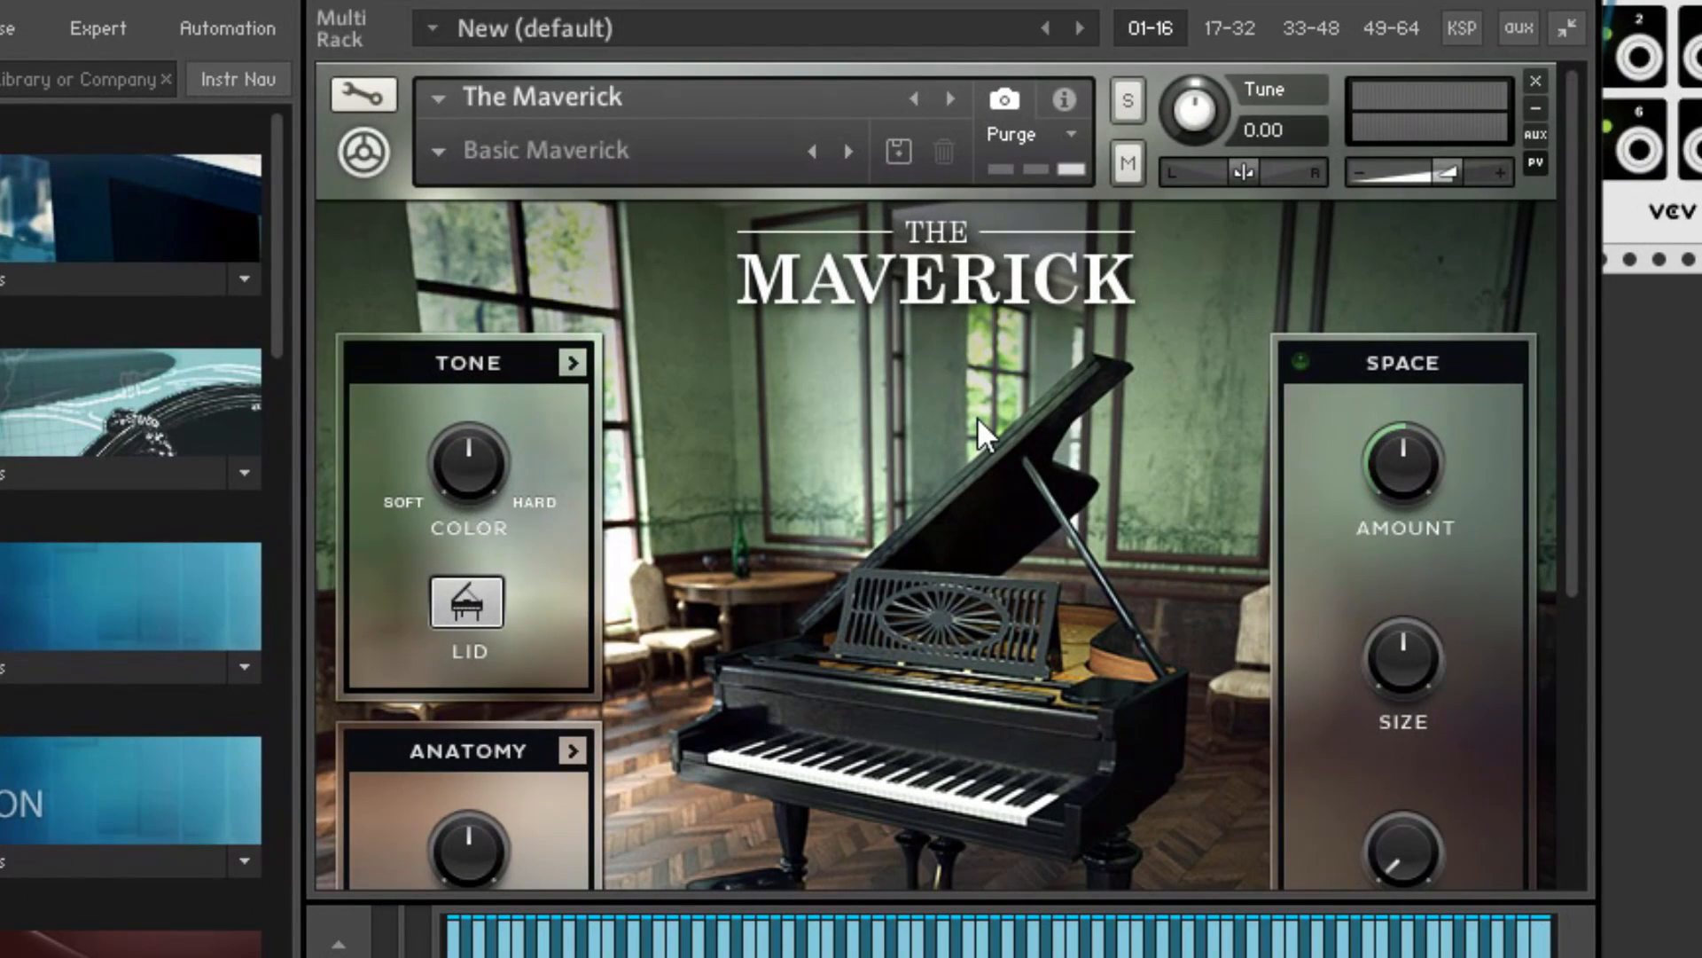
- Load the factory Transformer preset in Kontakt's first multi-script slot and set its target controller to CC 64
scroll(977, 417, down, 3)
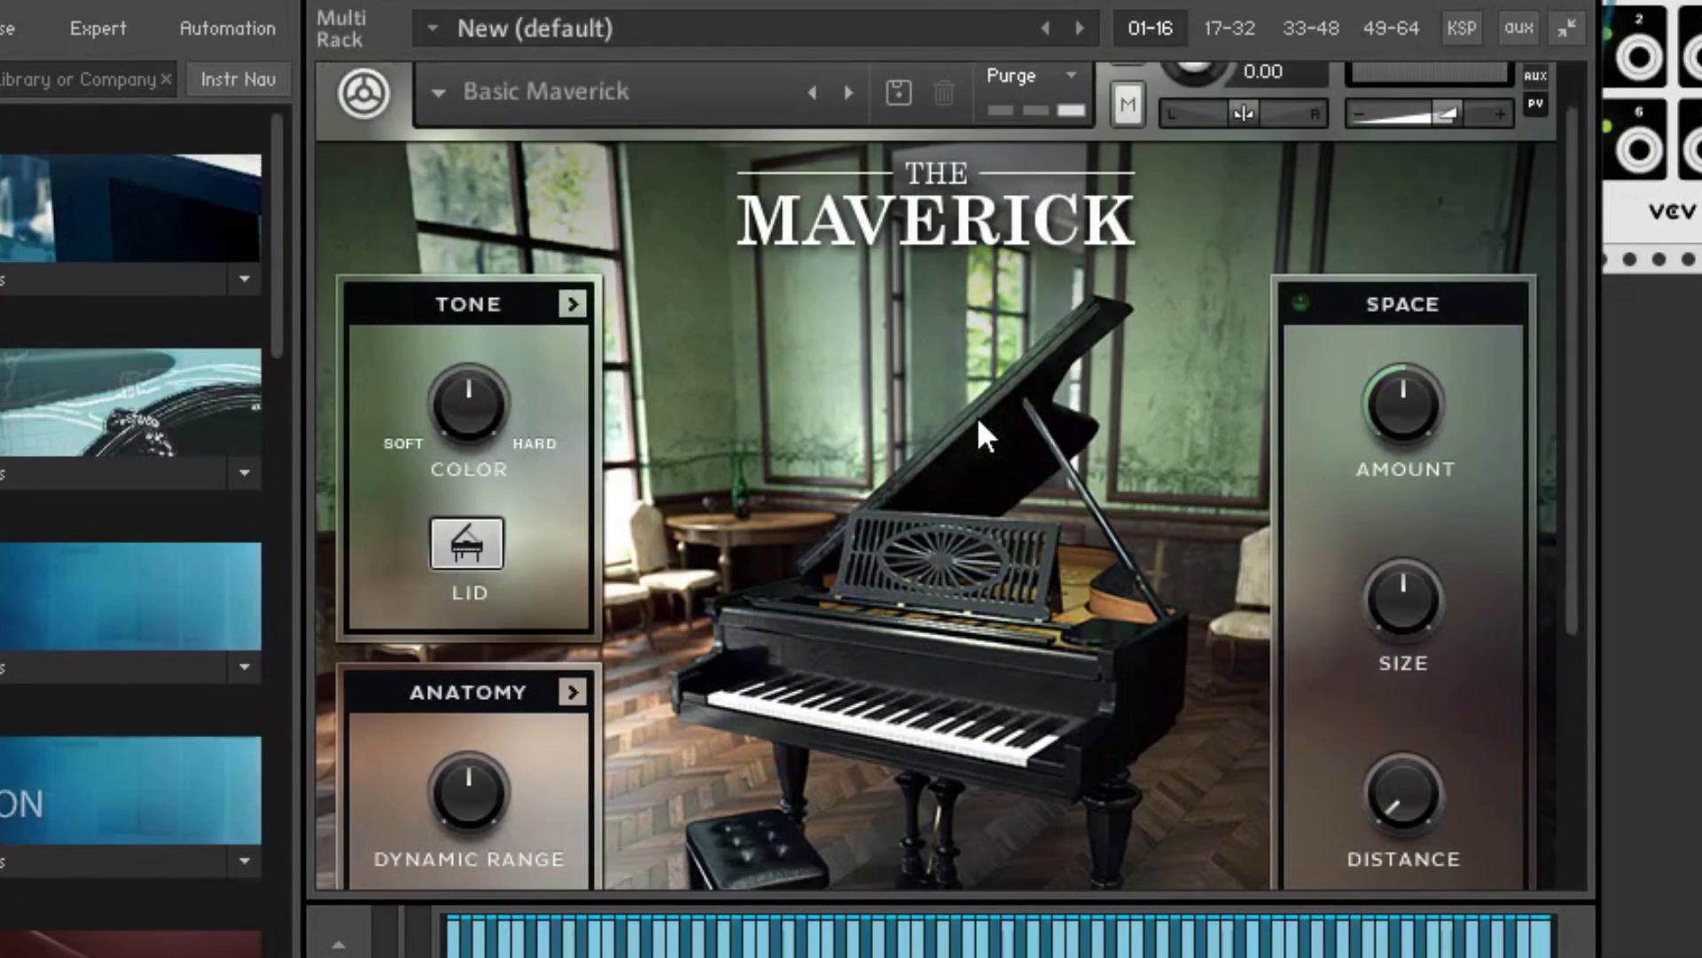
scroll(978, 422, down, 1)
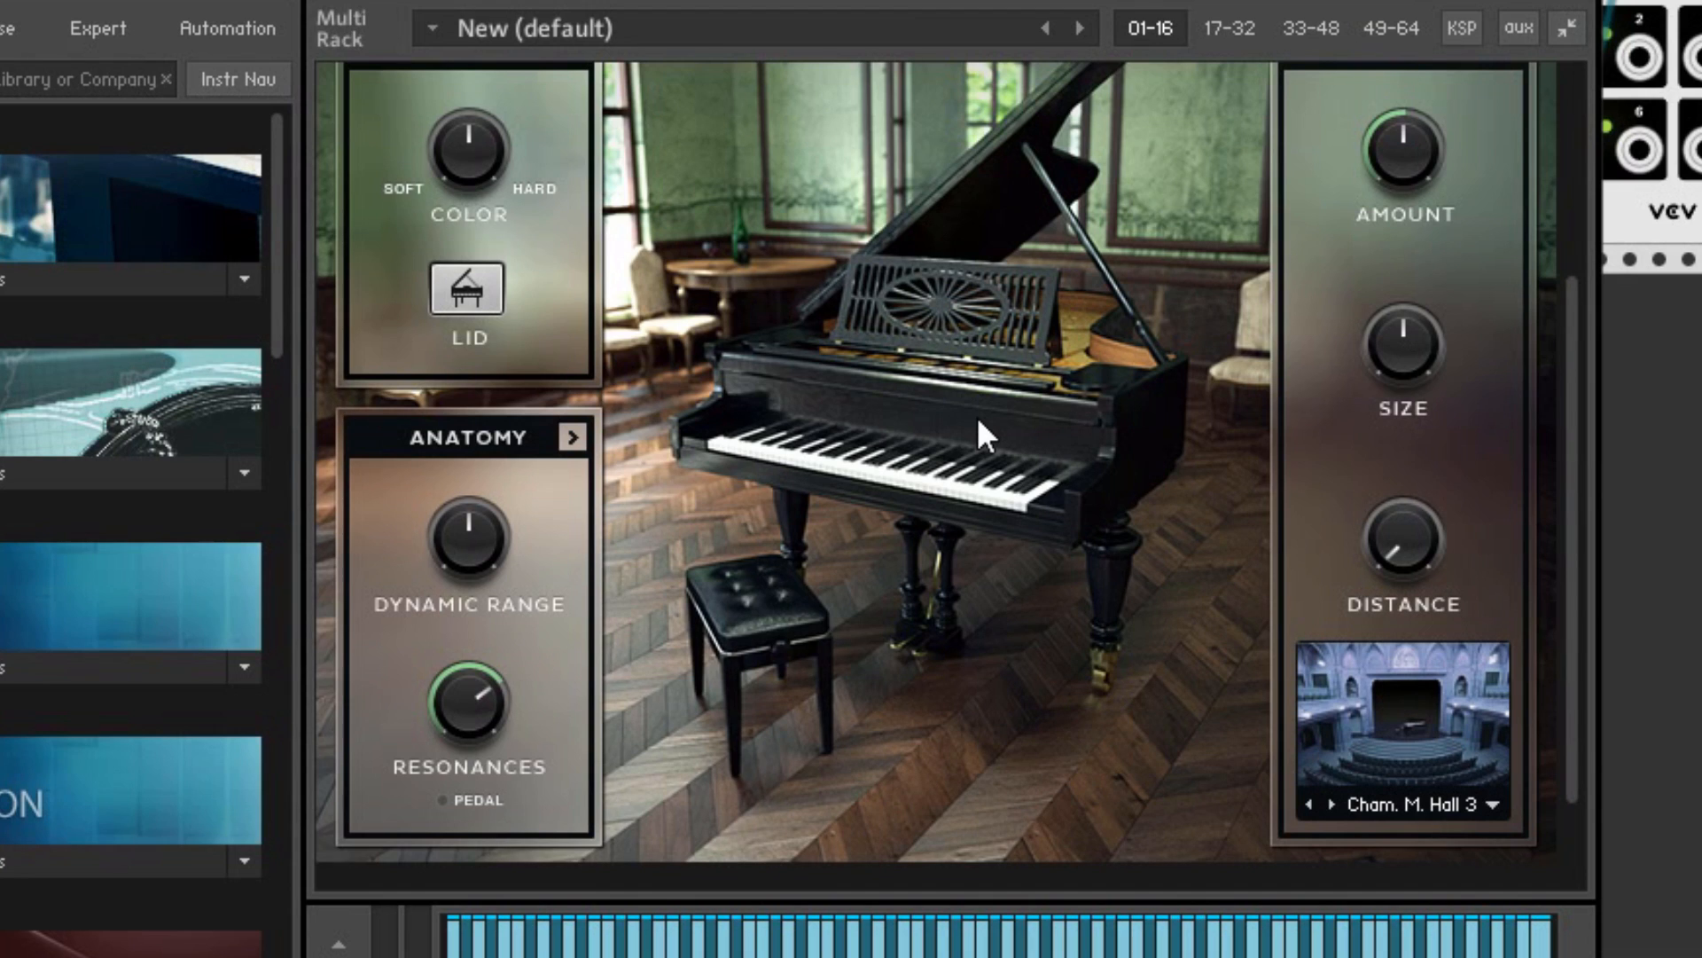
click(1455, 25)
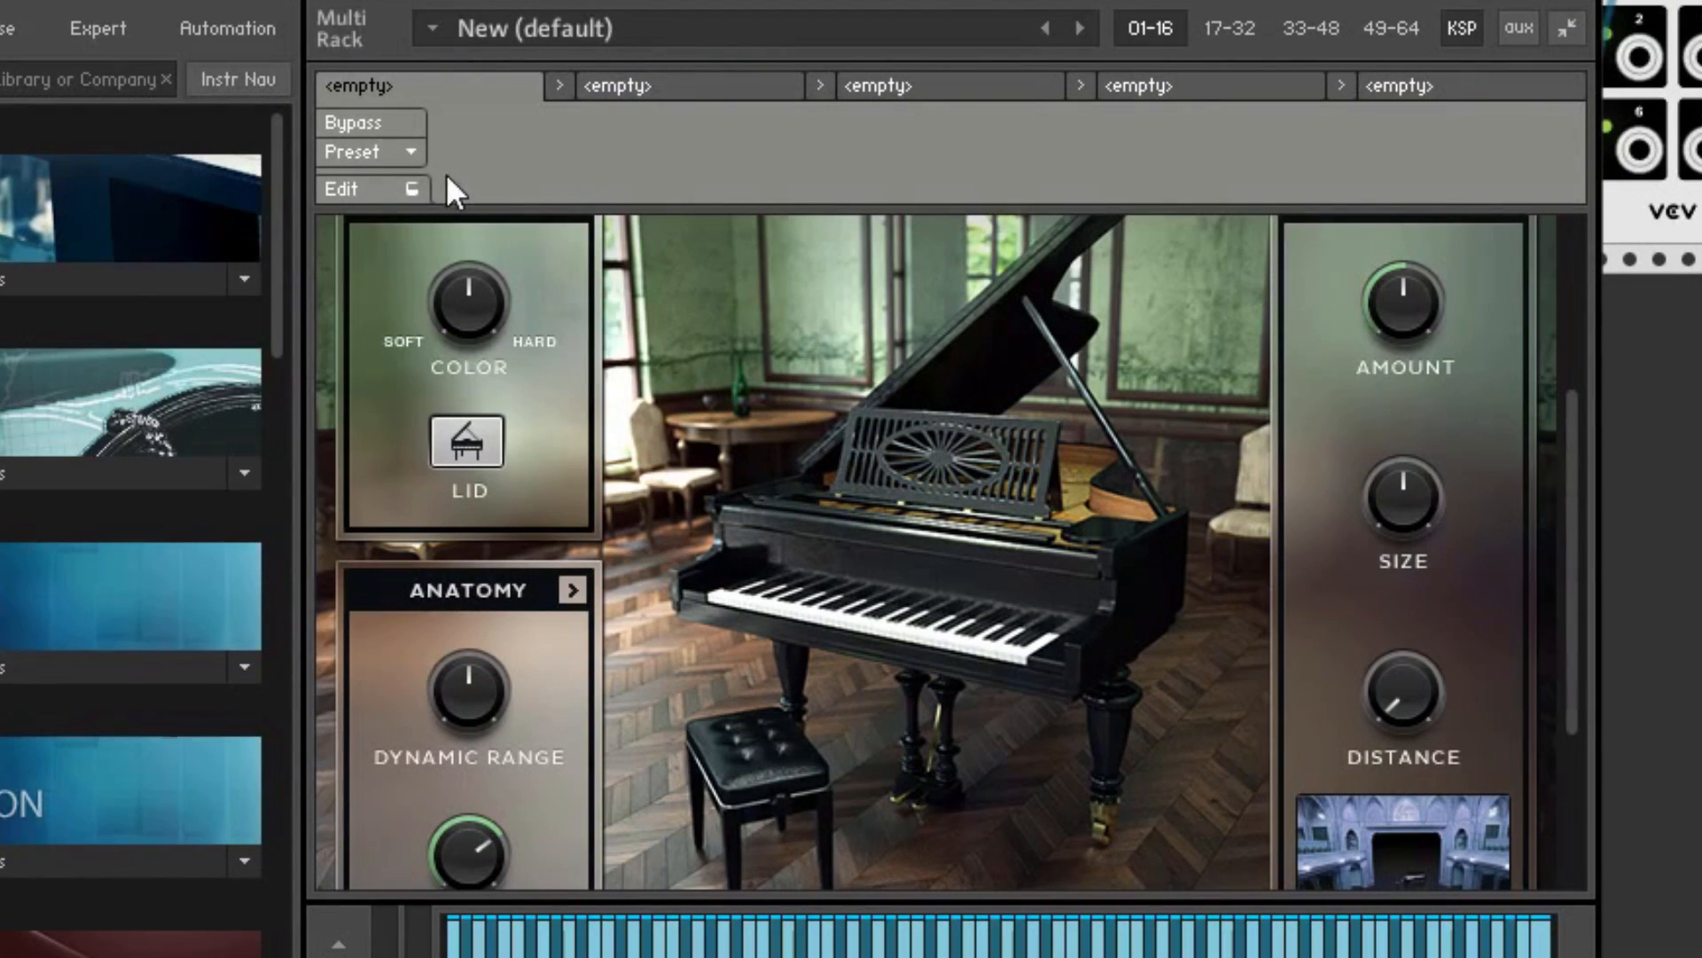
click(411, 149)
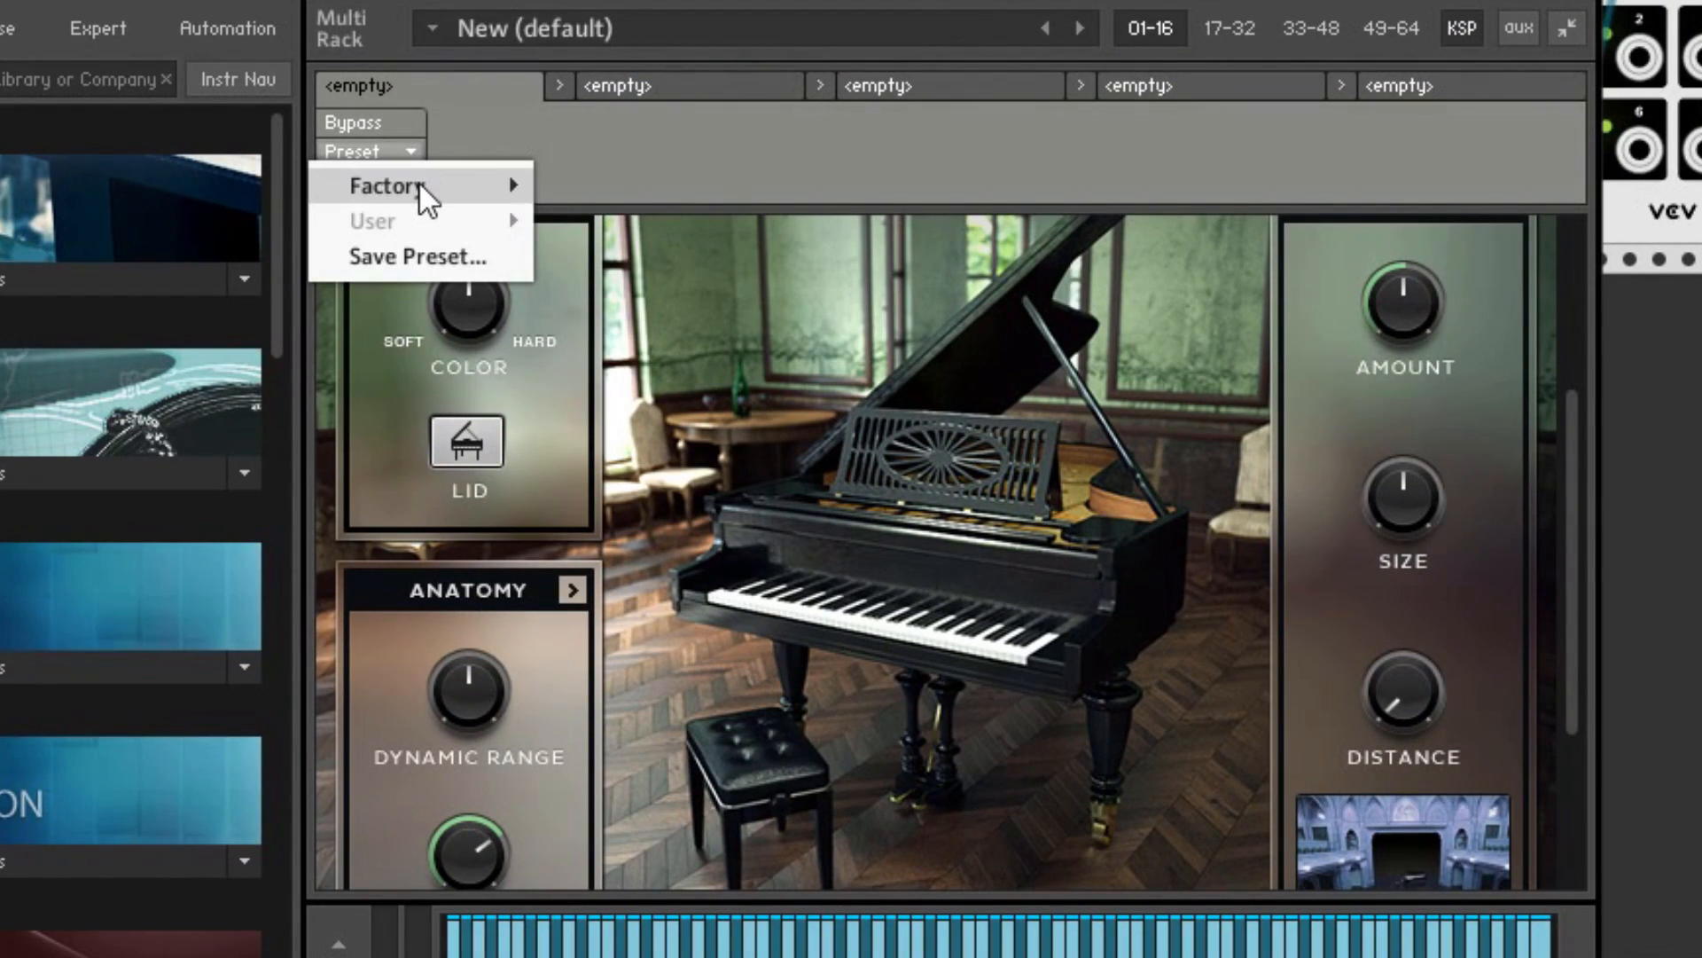
mouse_move(420, 186)
mouse_move(638, 229)
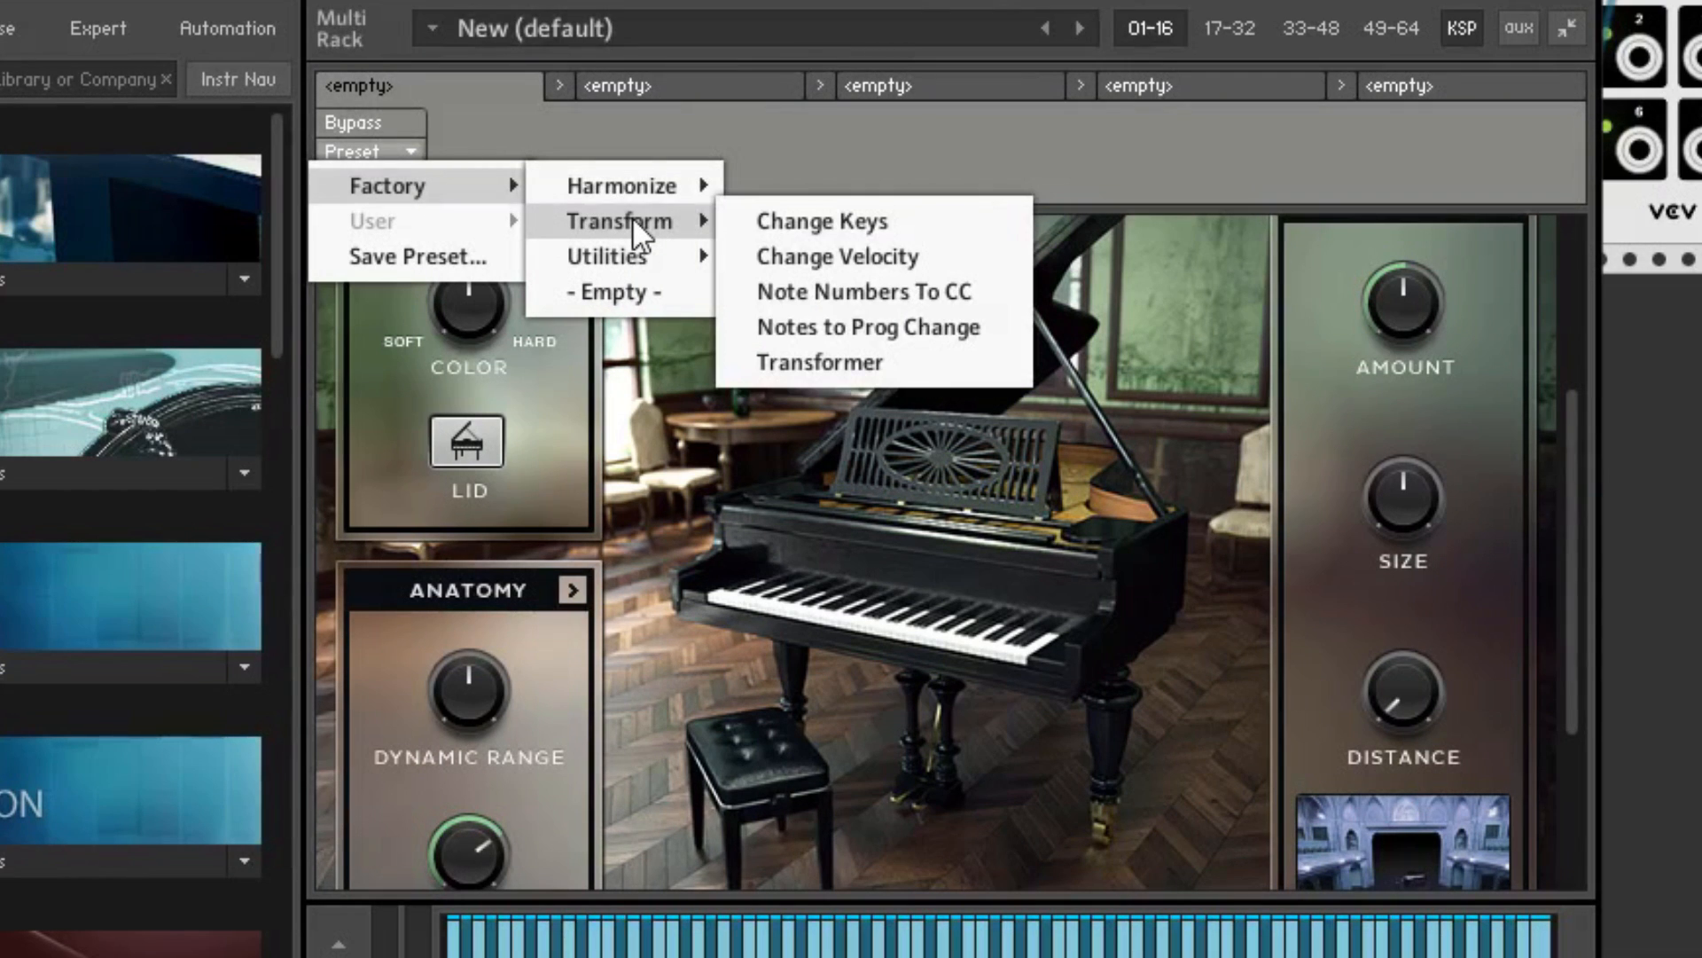
click(911, 365)
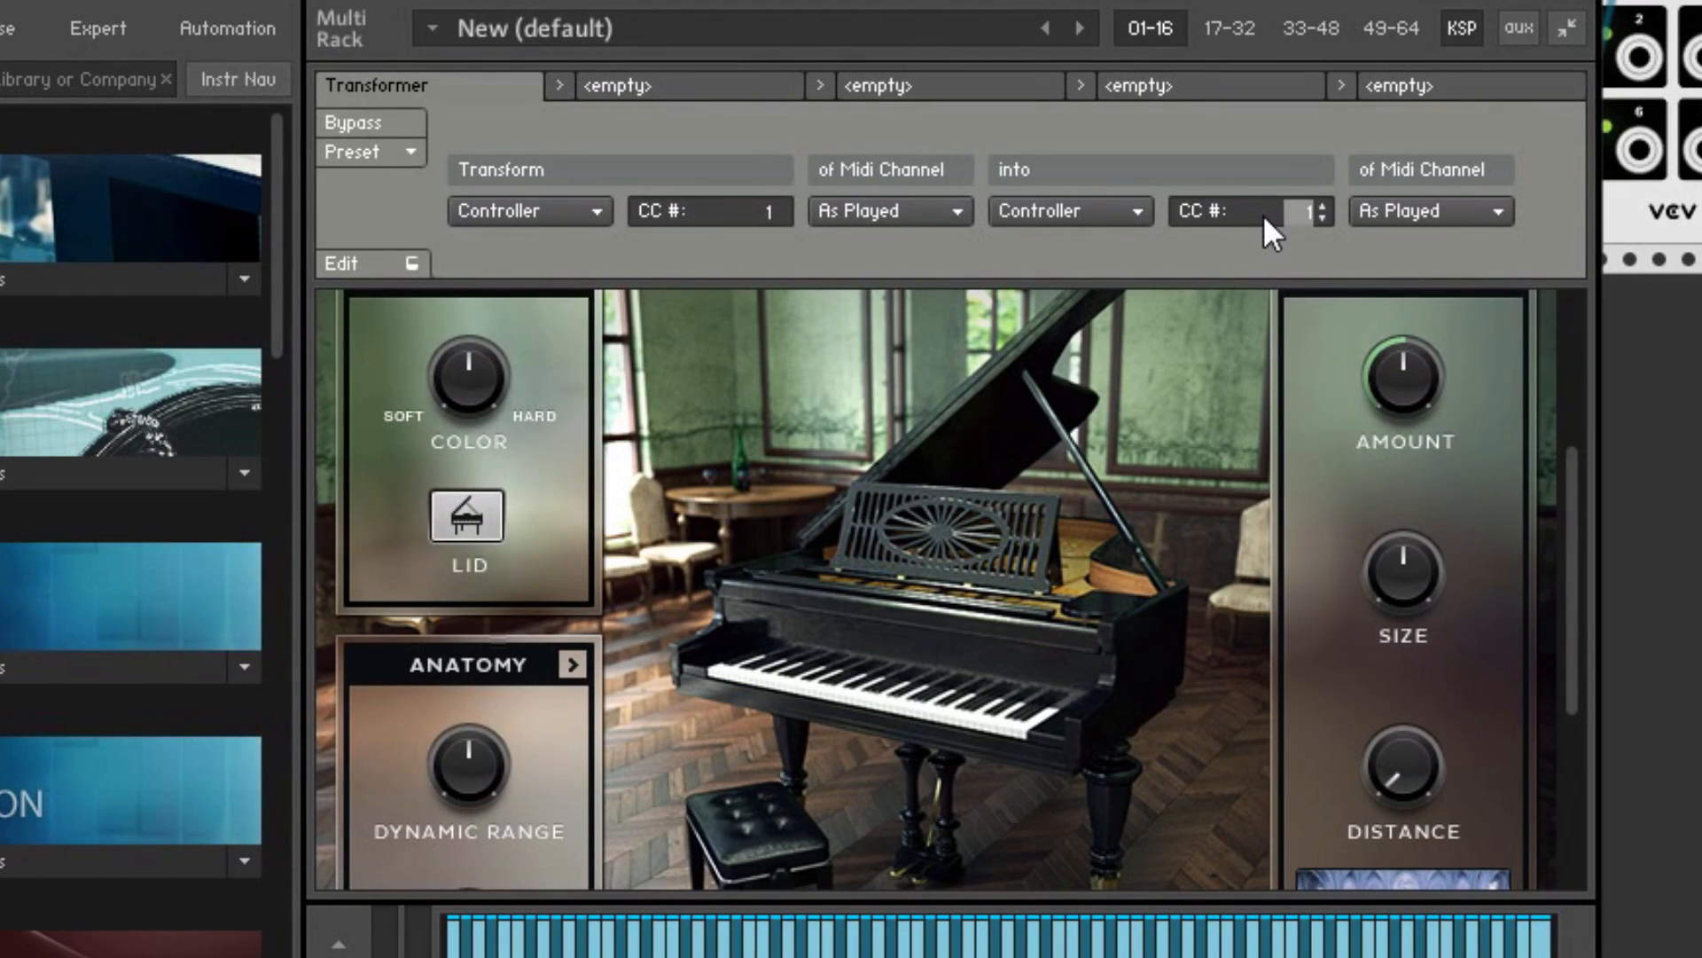
text(4)
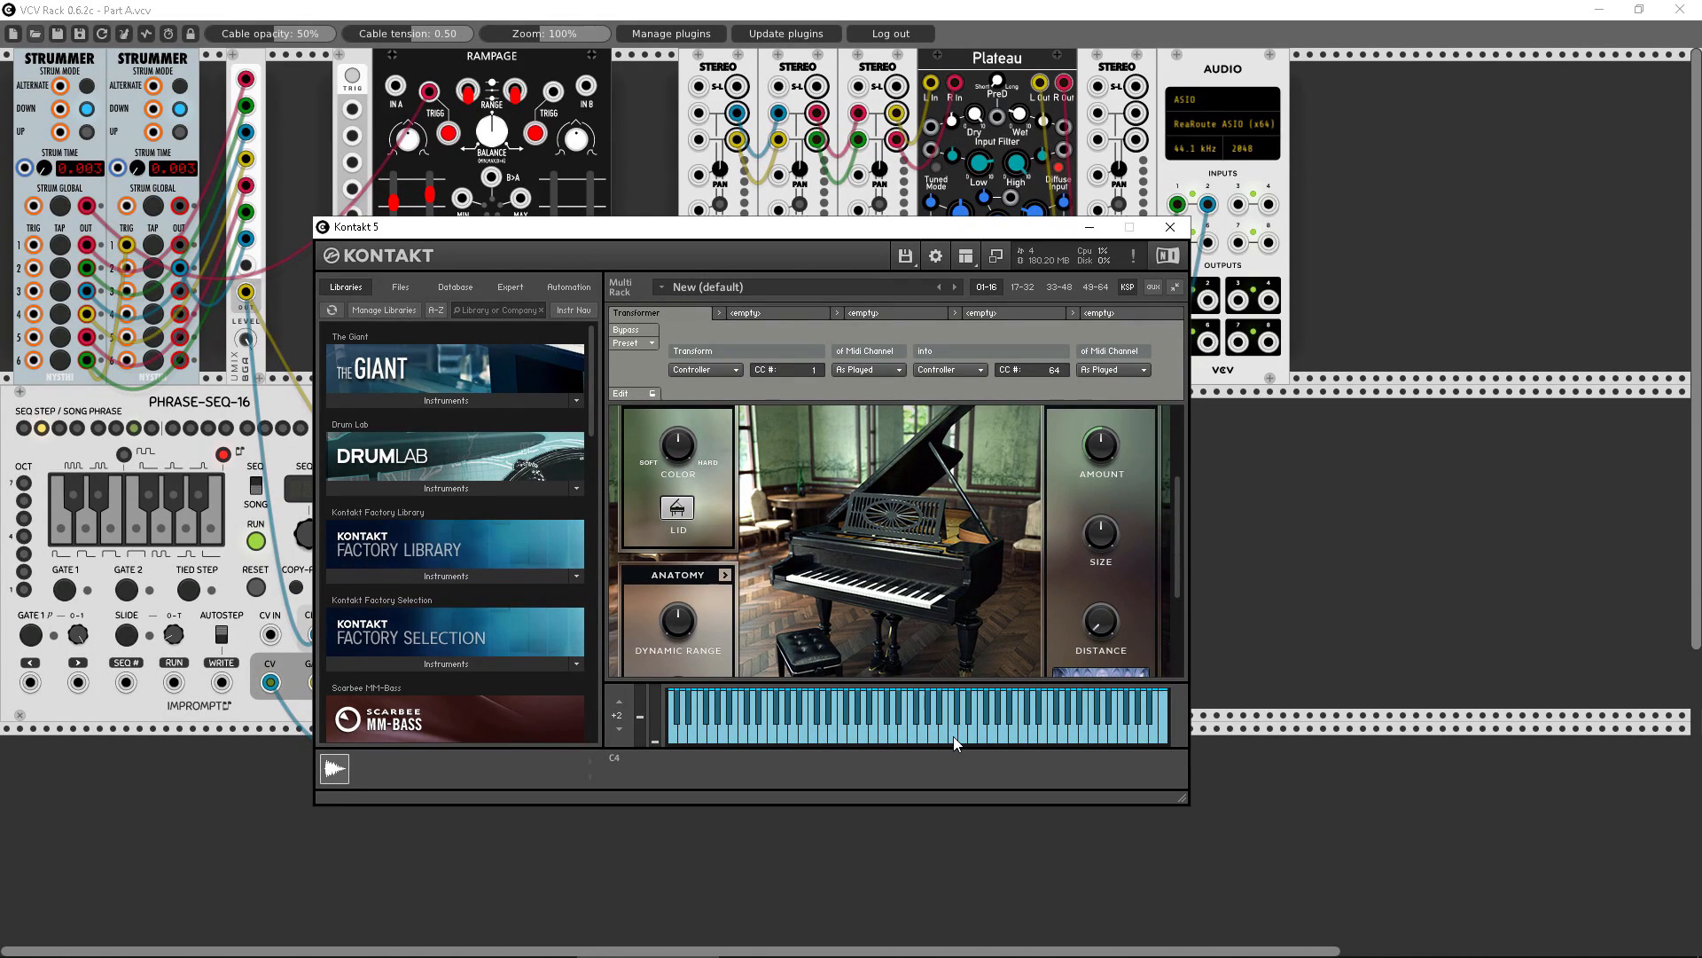
- Strum the first Strummer once, then add a Bogaudio OFFSET module beside the Kontakt Host
click(66, 211)
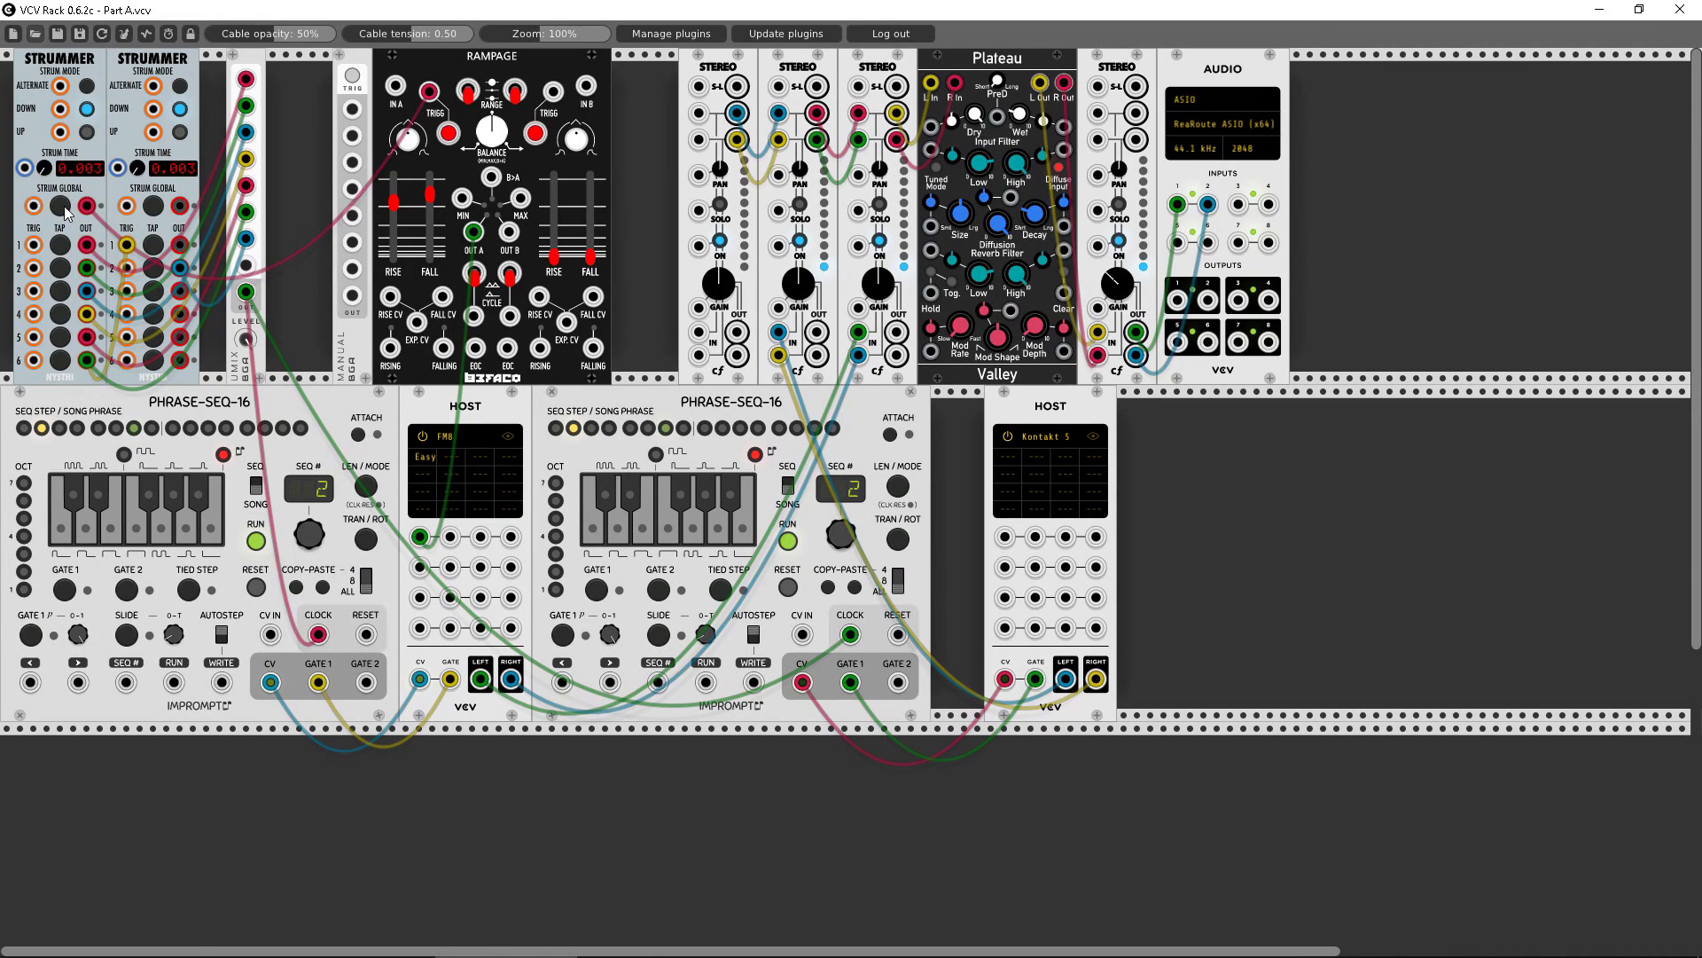
right_click(1157, 518)
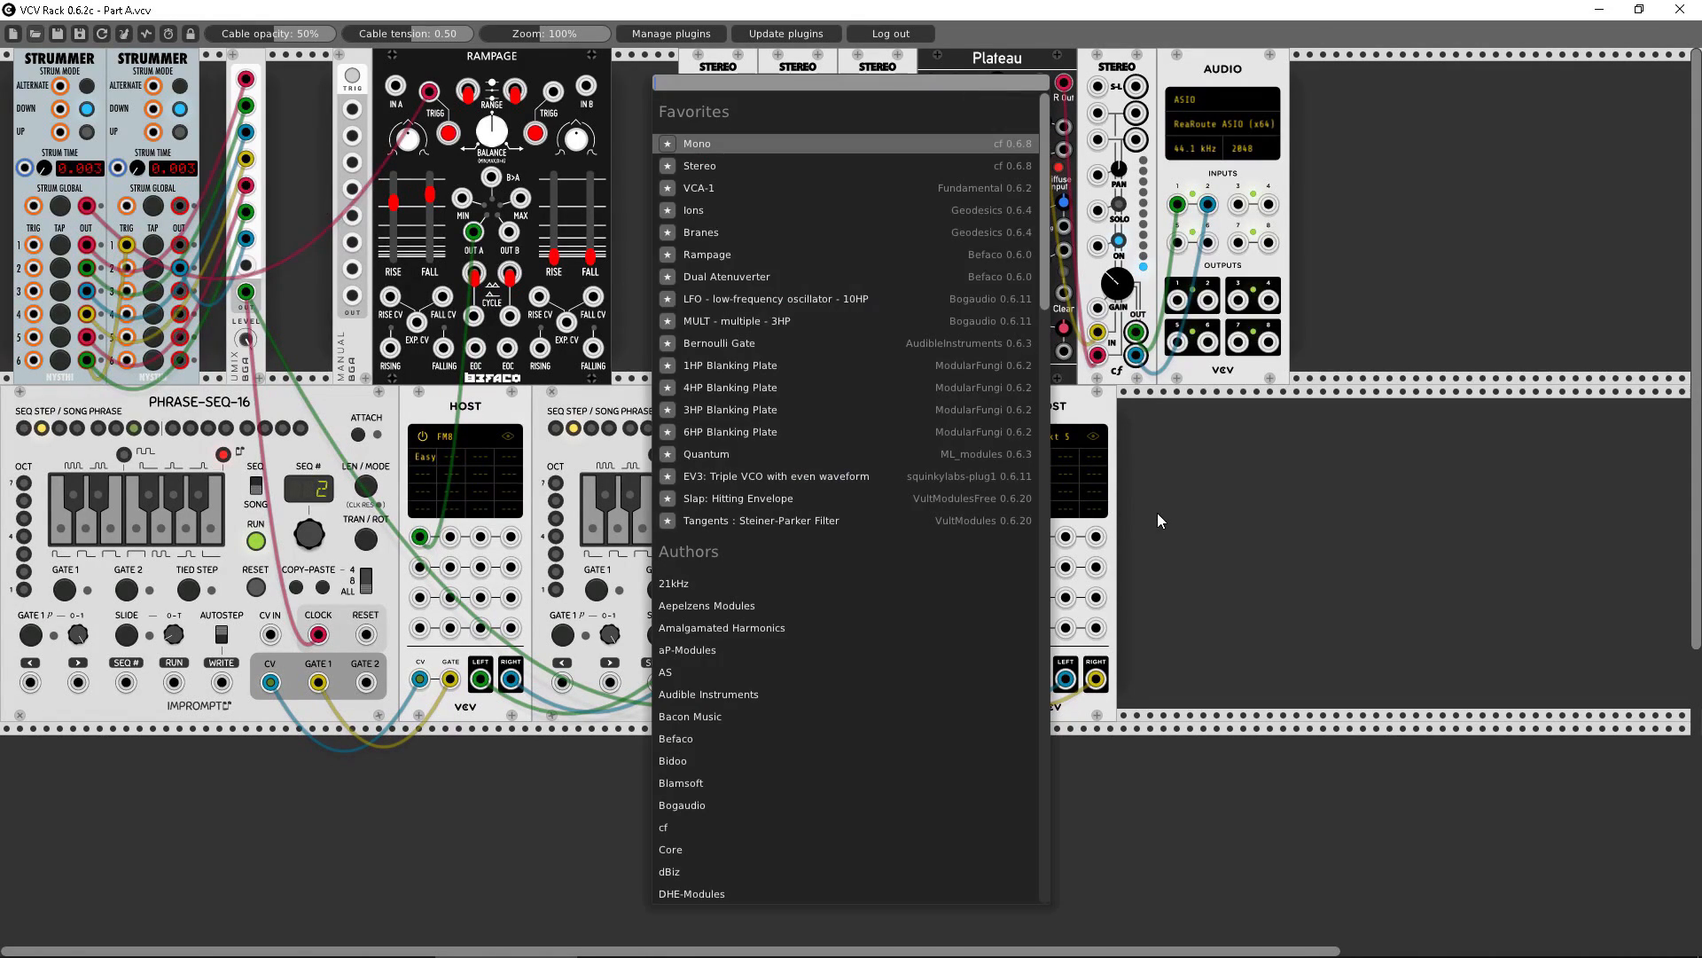
text(offs)
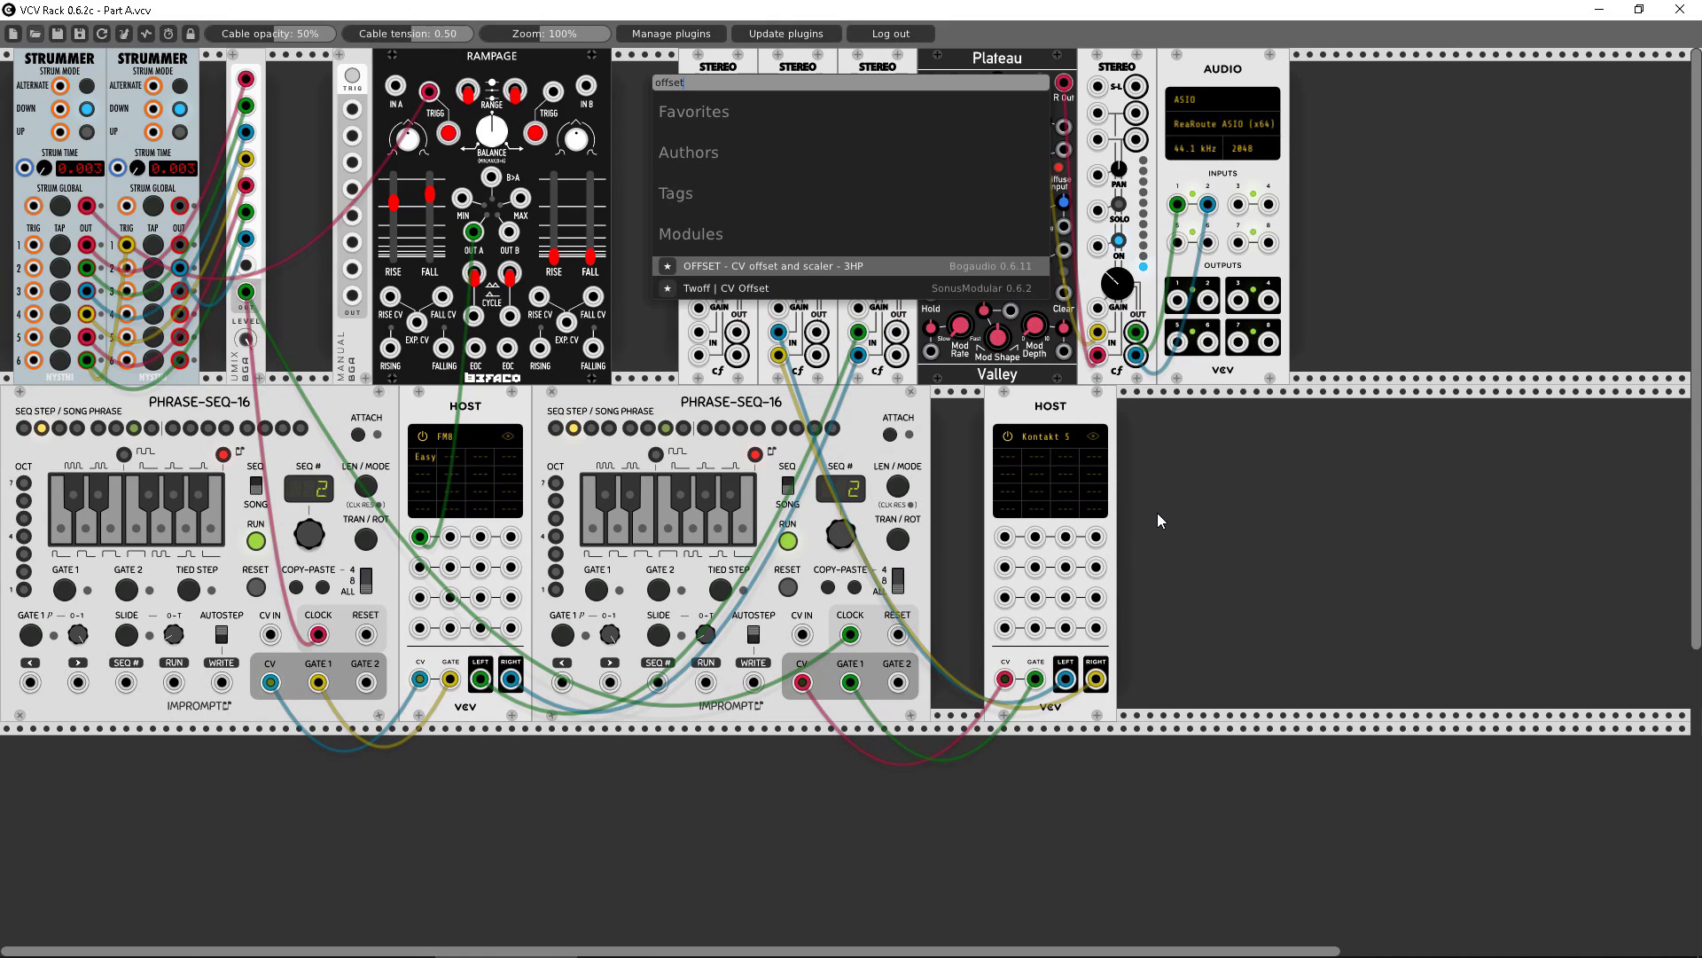
text(et)
click(796, 267)
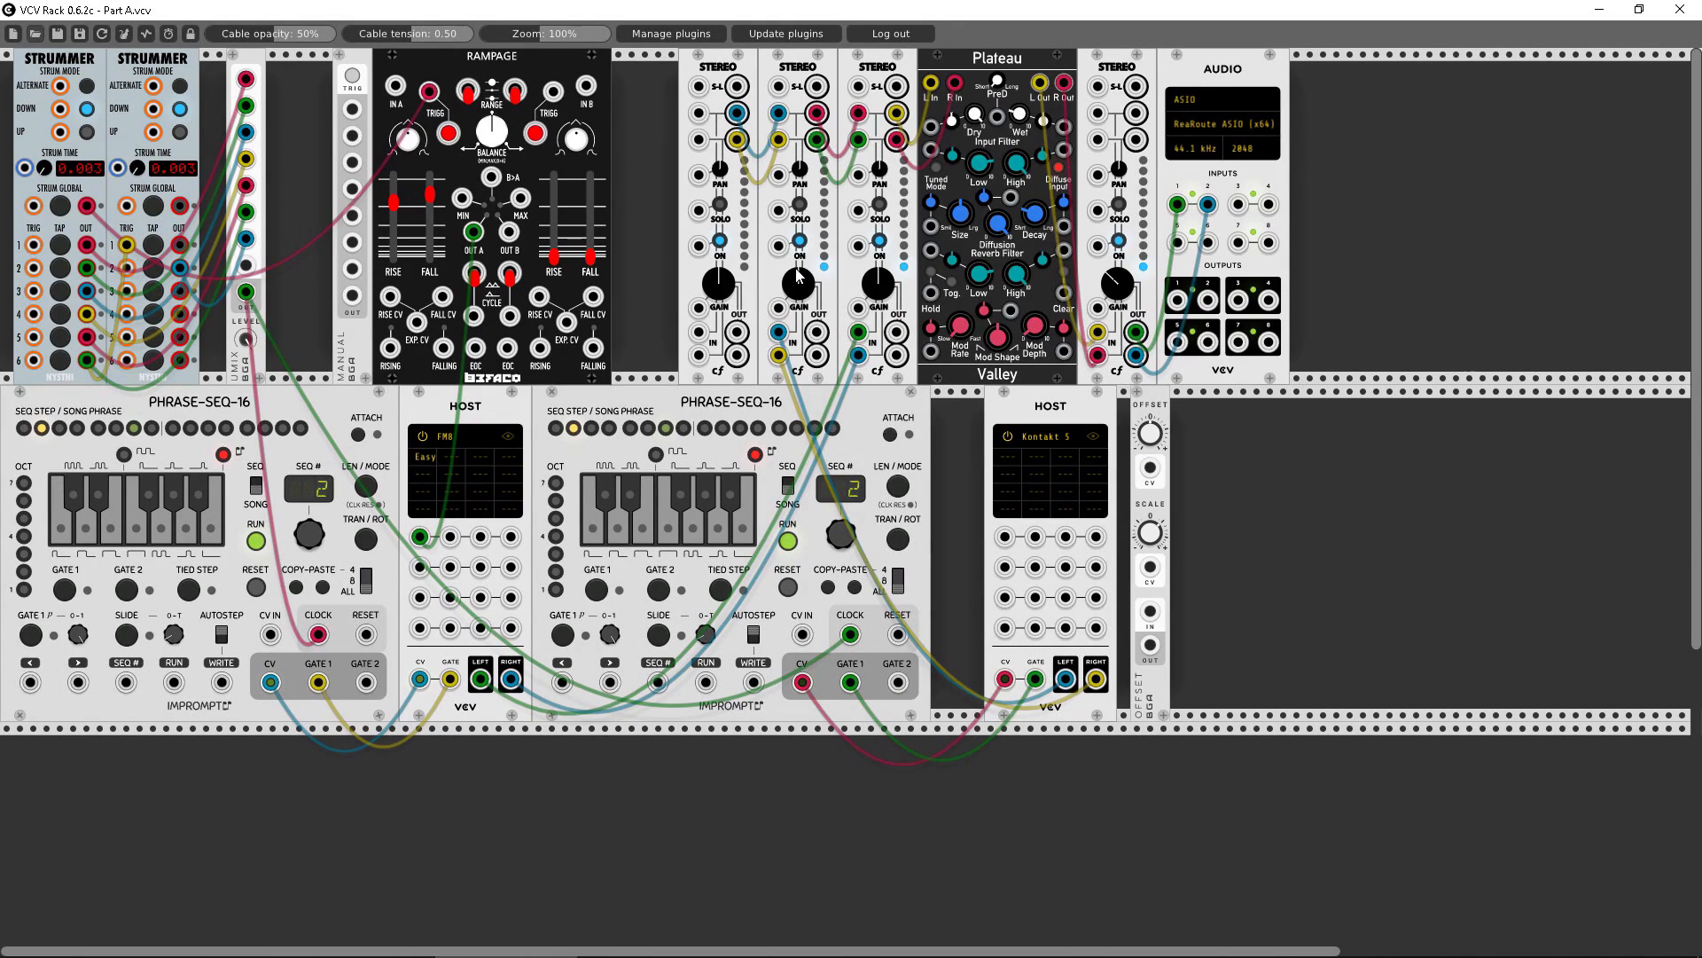
- Map the piano Host's first CV slot to Velocity, patch the OFFSET output into it, and test with a strum
click(1005, 456)
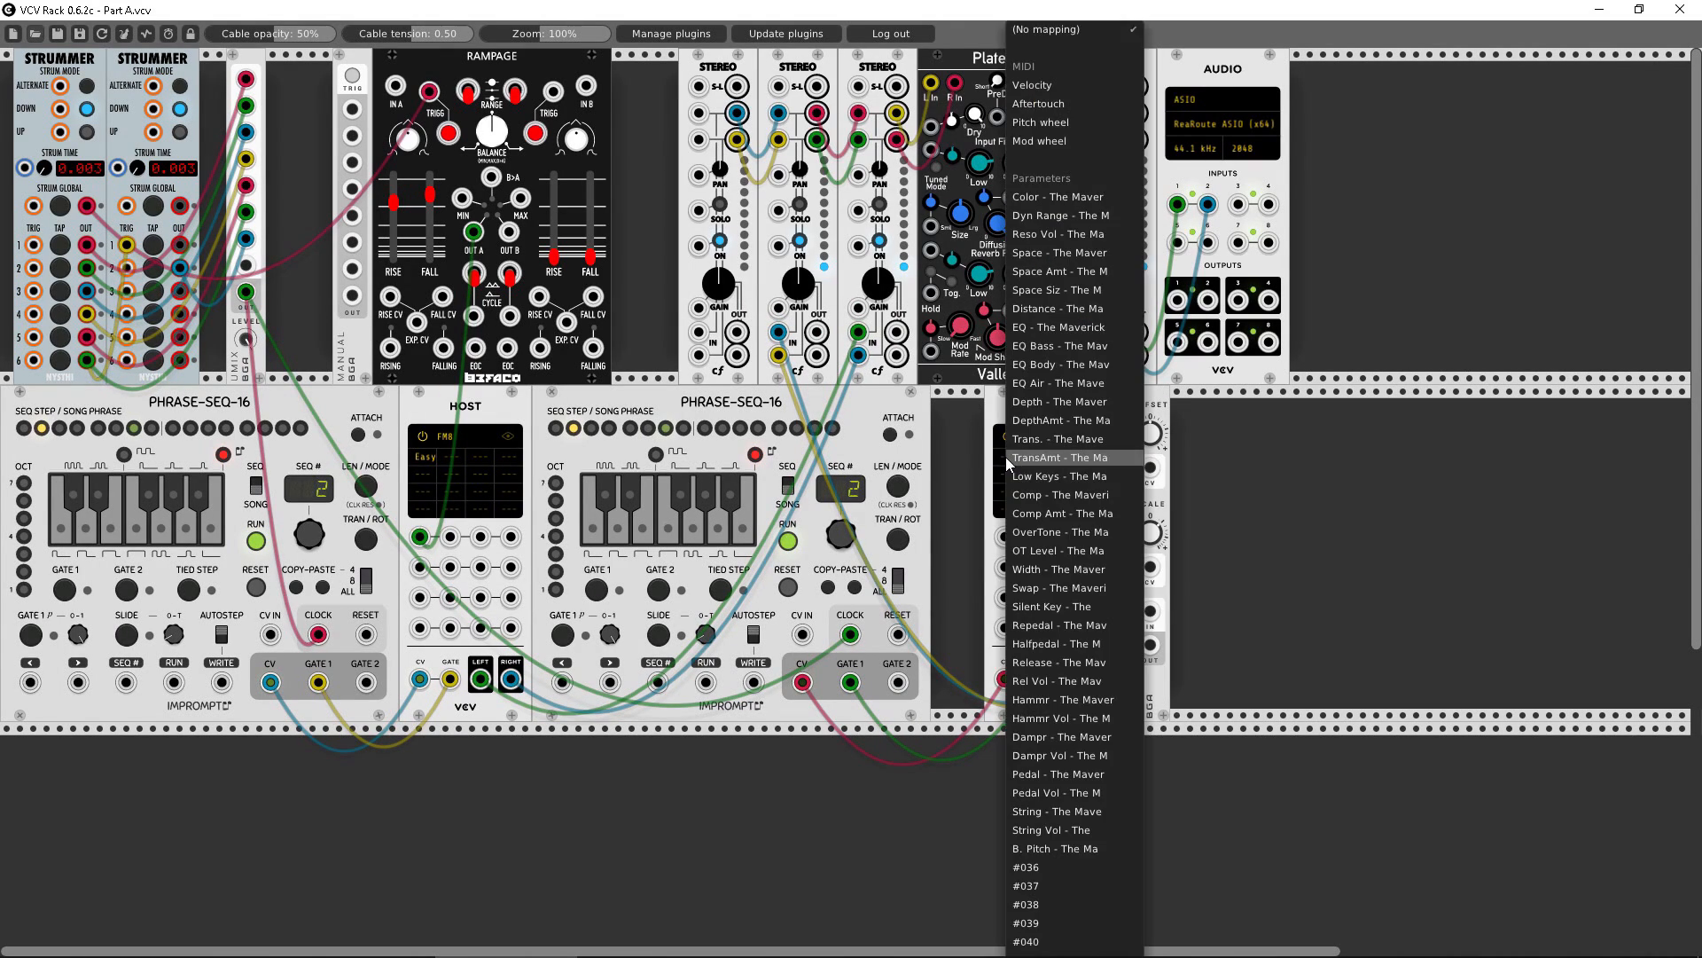
click(1045, 85)
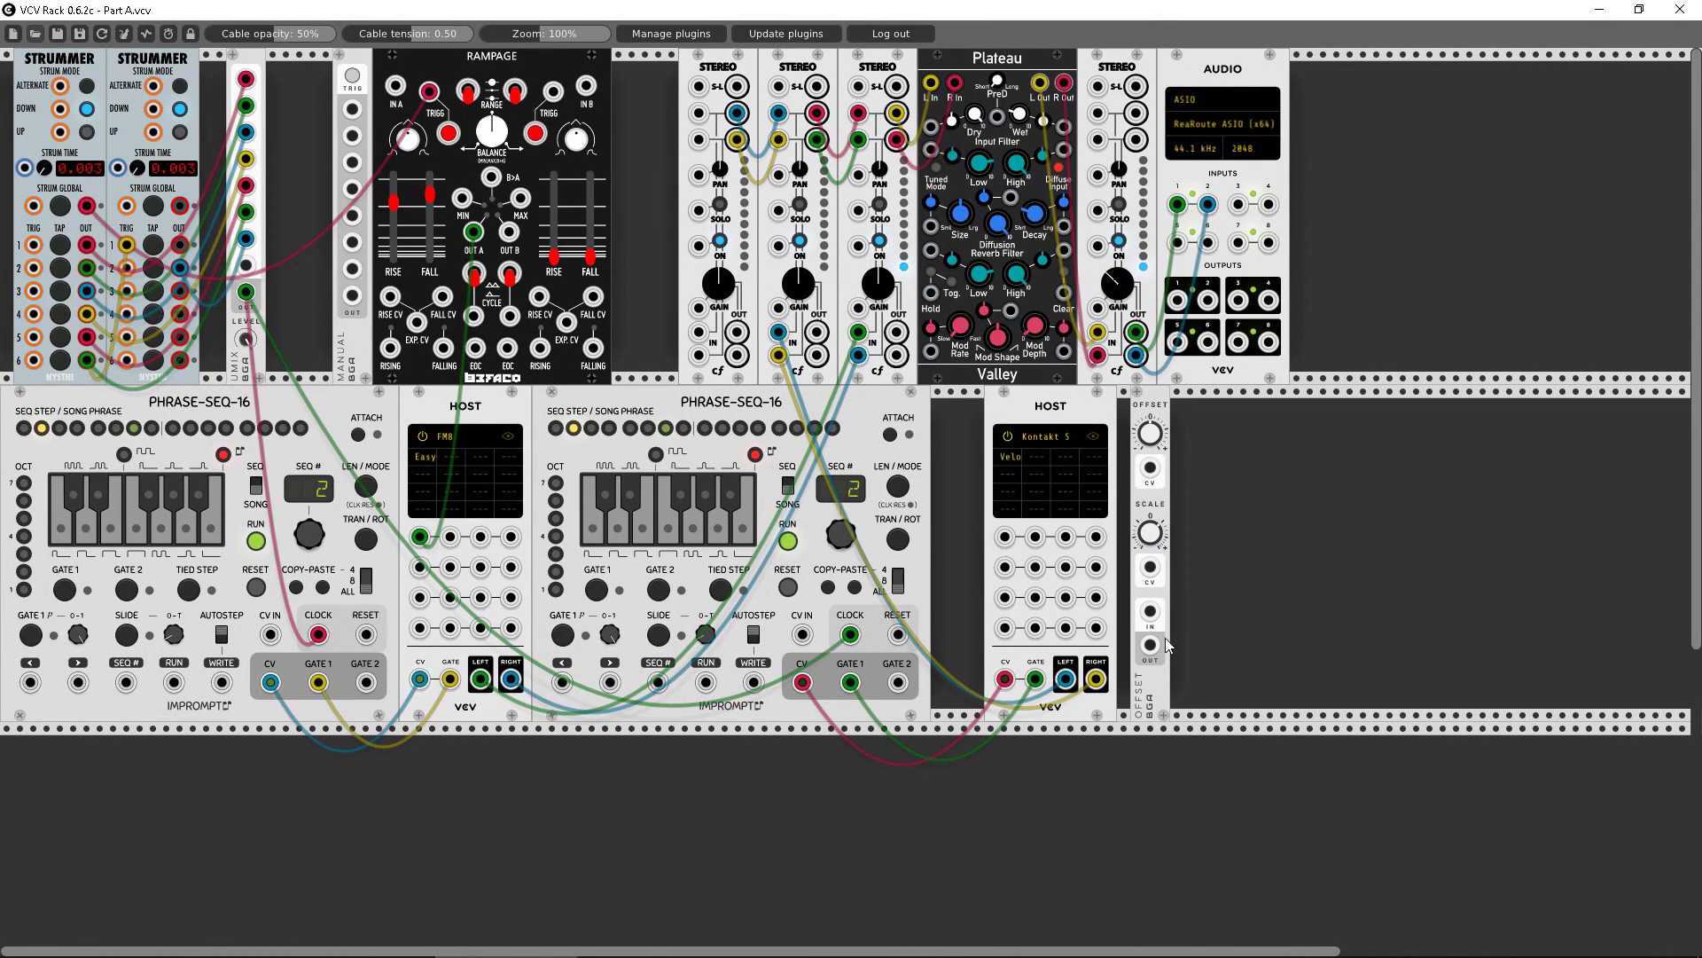
drag(1150, 644, 1005, 537)
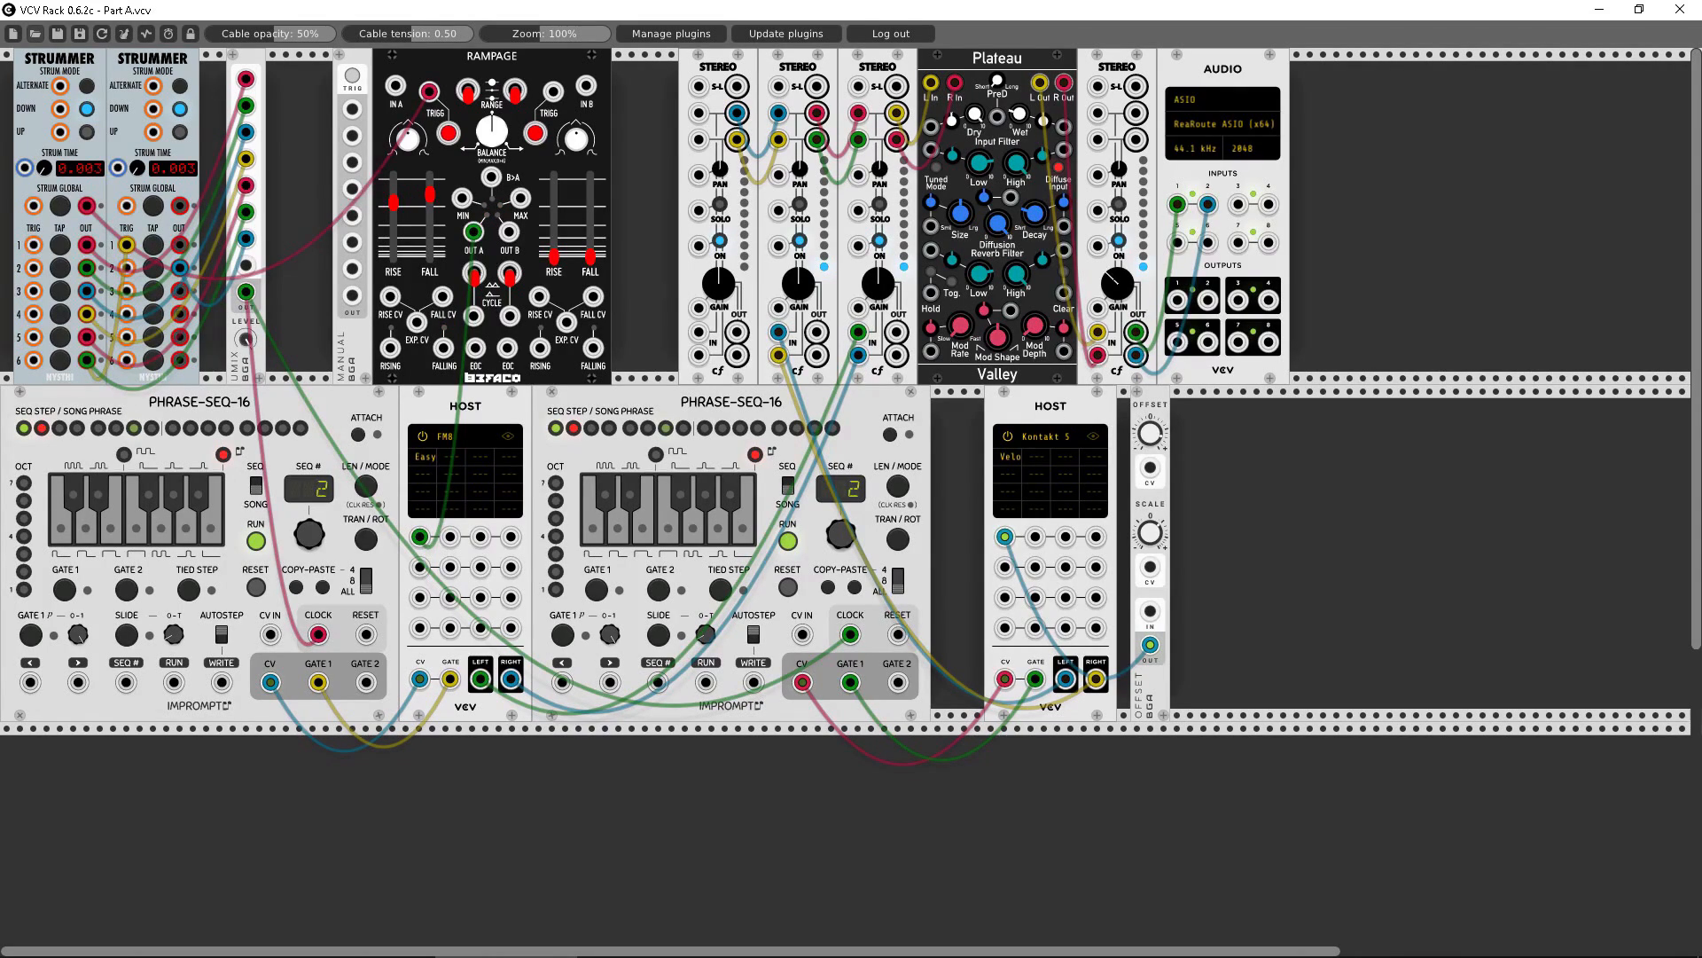
click(64, 211)
- Add a third Host module at the end of the second row and load Kontakt 5 in it
right_click(1300, 523)
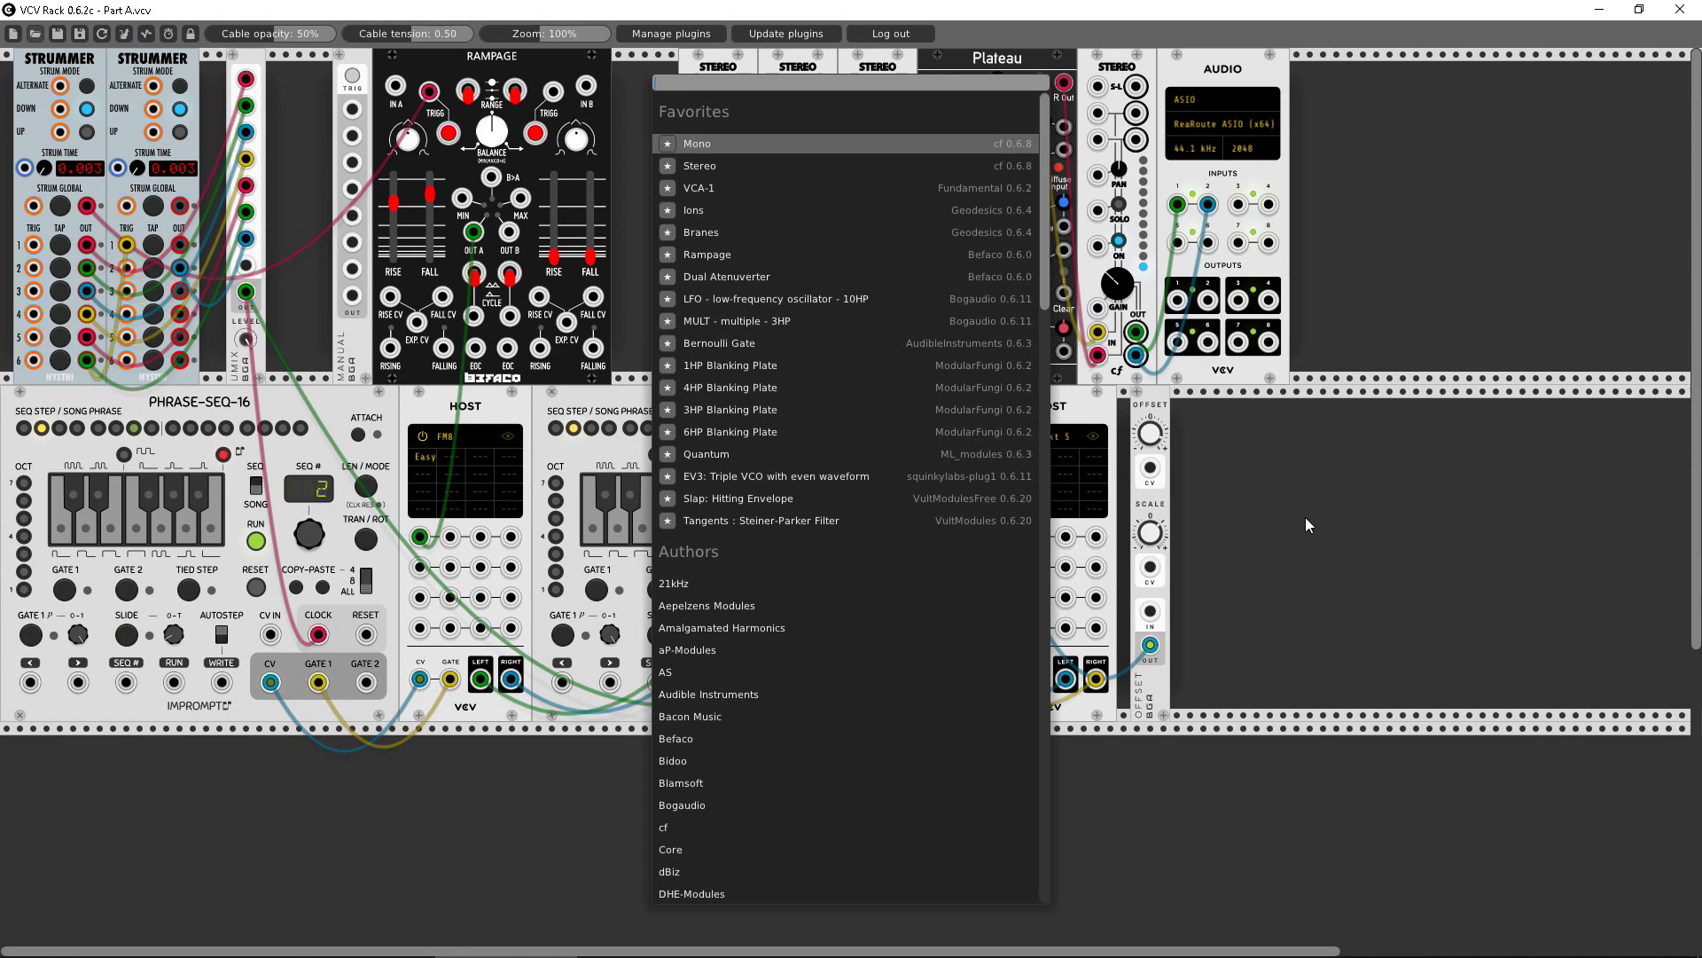
text(host)
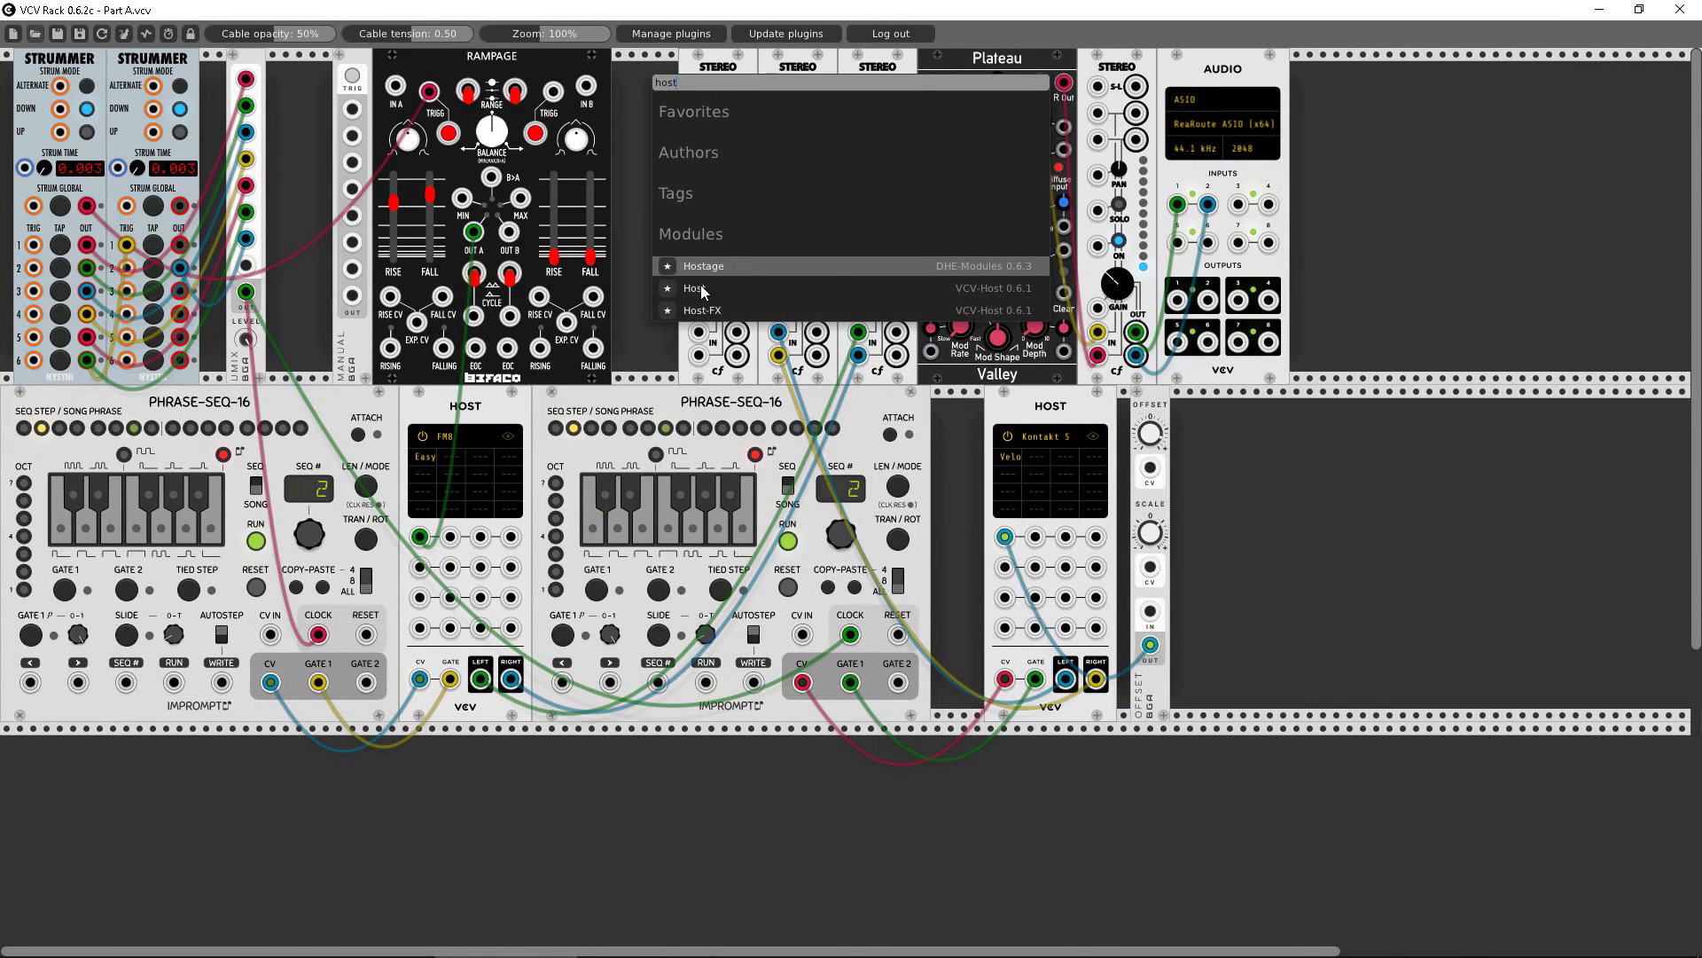
click(700, 288)
click(1275, 432)
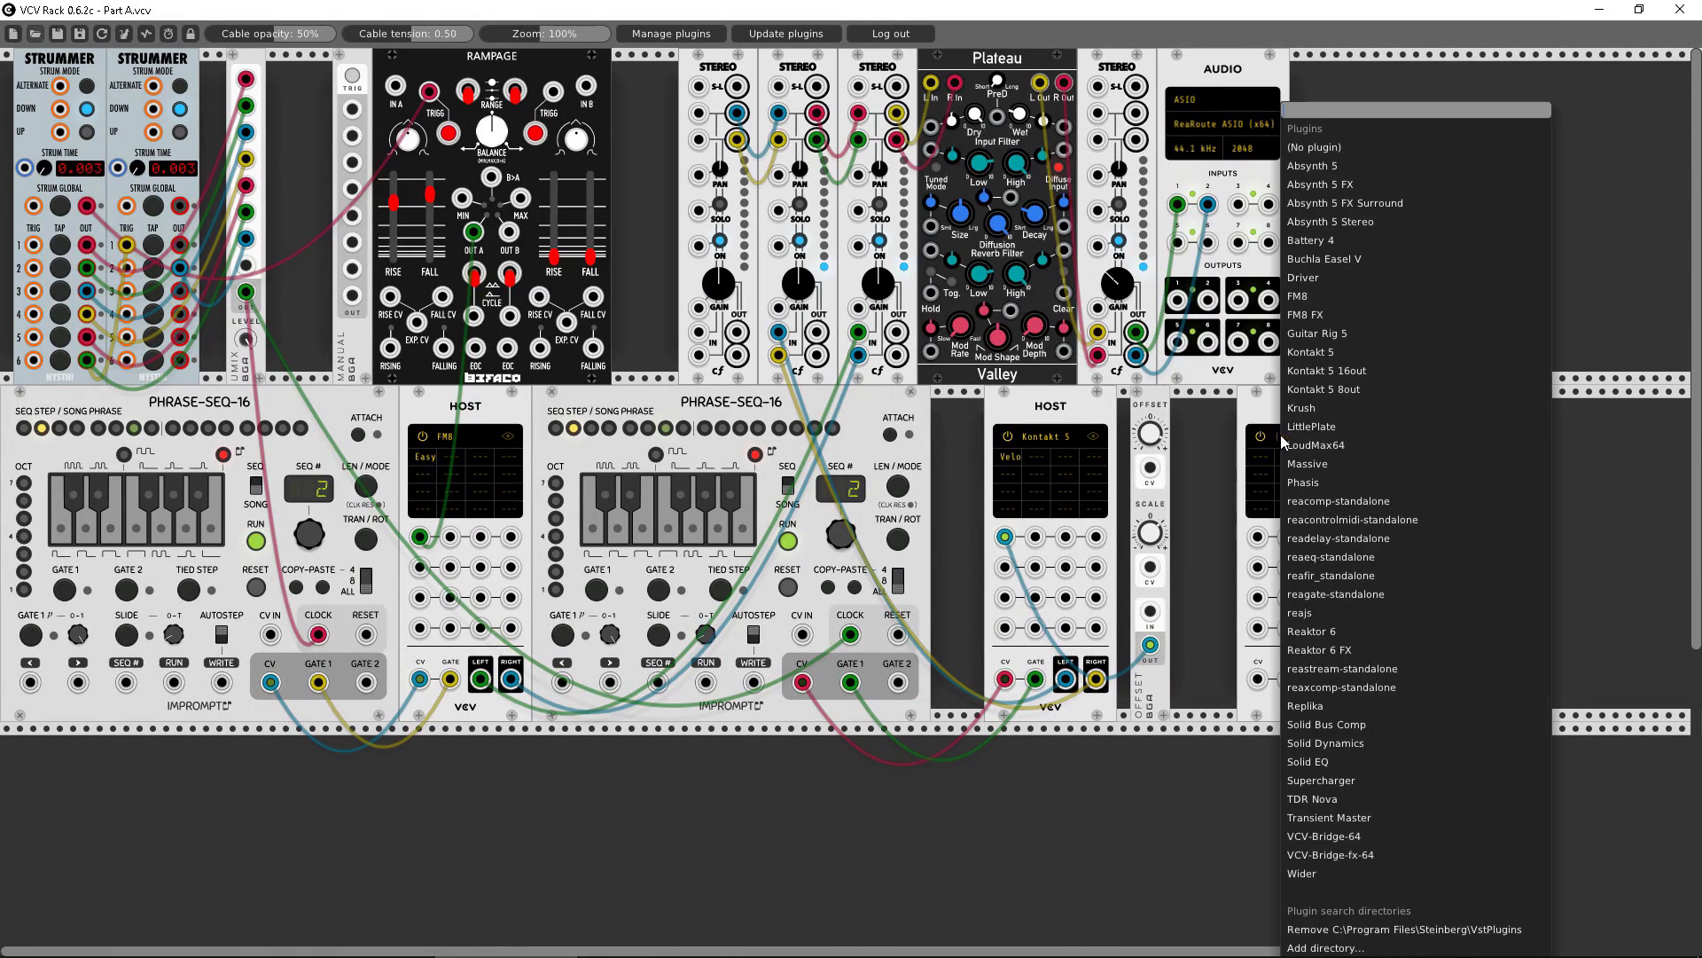
click(1331, 354)
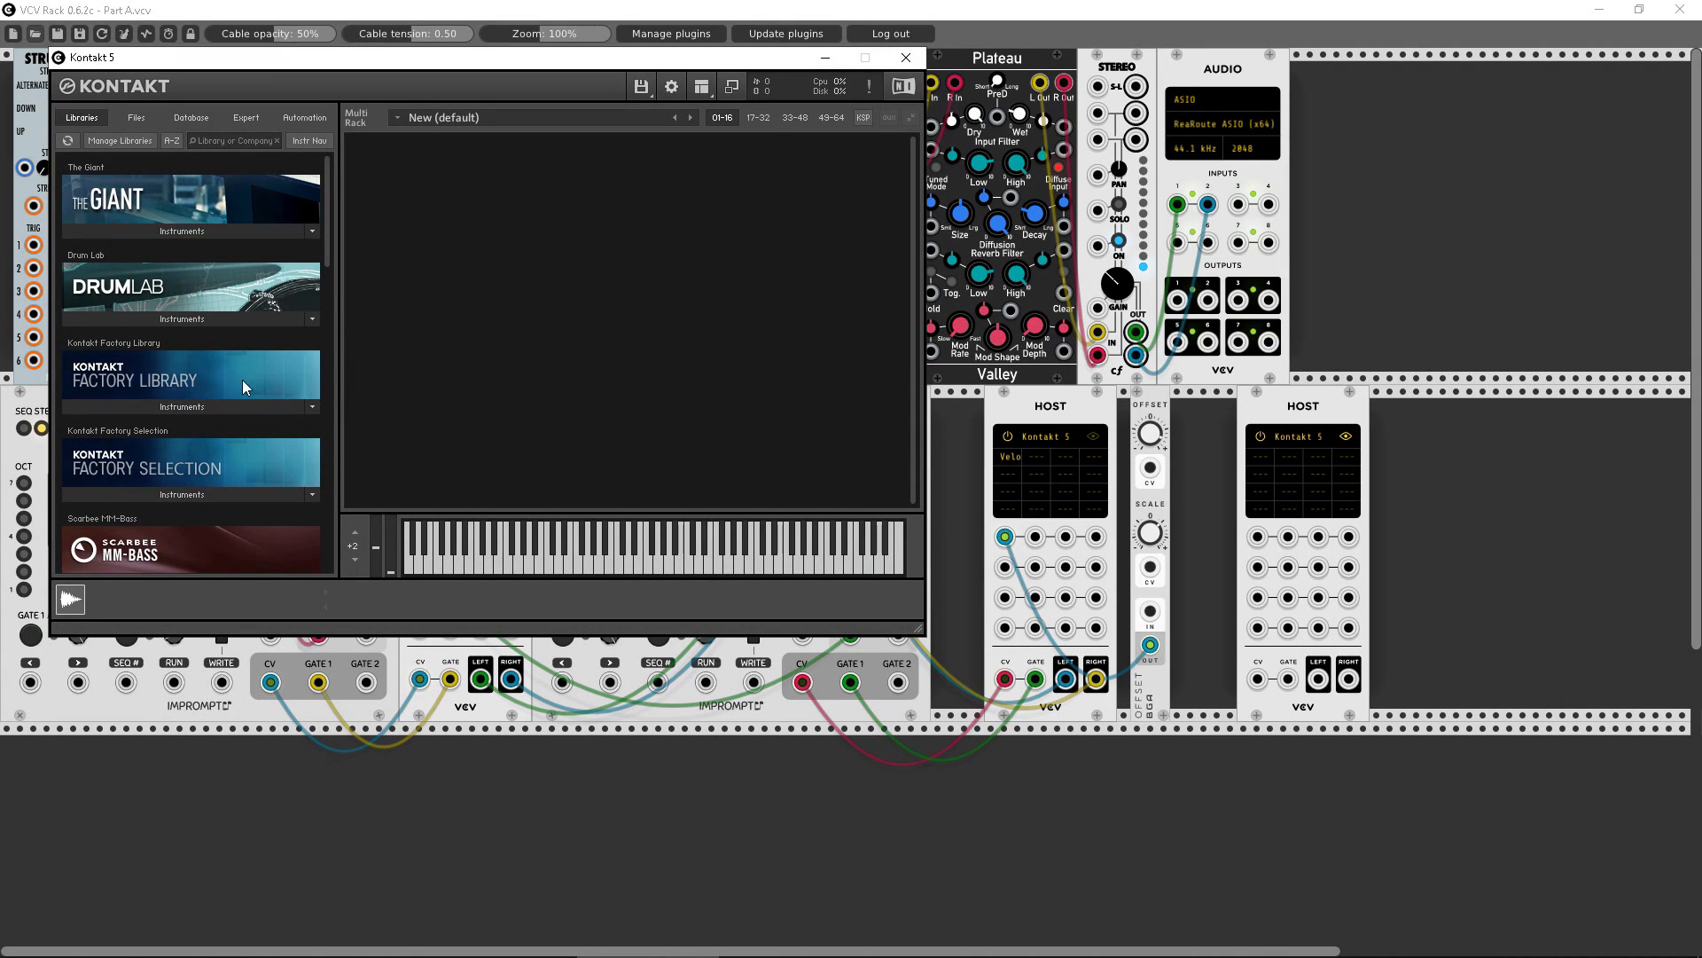
- Load 01 Sustain from Session Strings in Kontakt and patch the new Host's left and right outputs to the first Stereo mixer
scroll(224, 375, down, 5)
click(191, 422)
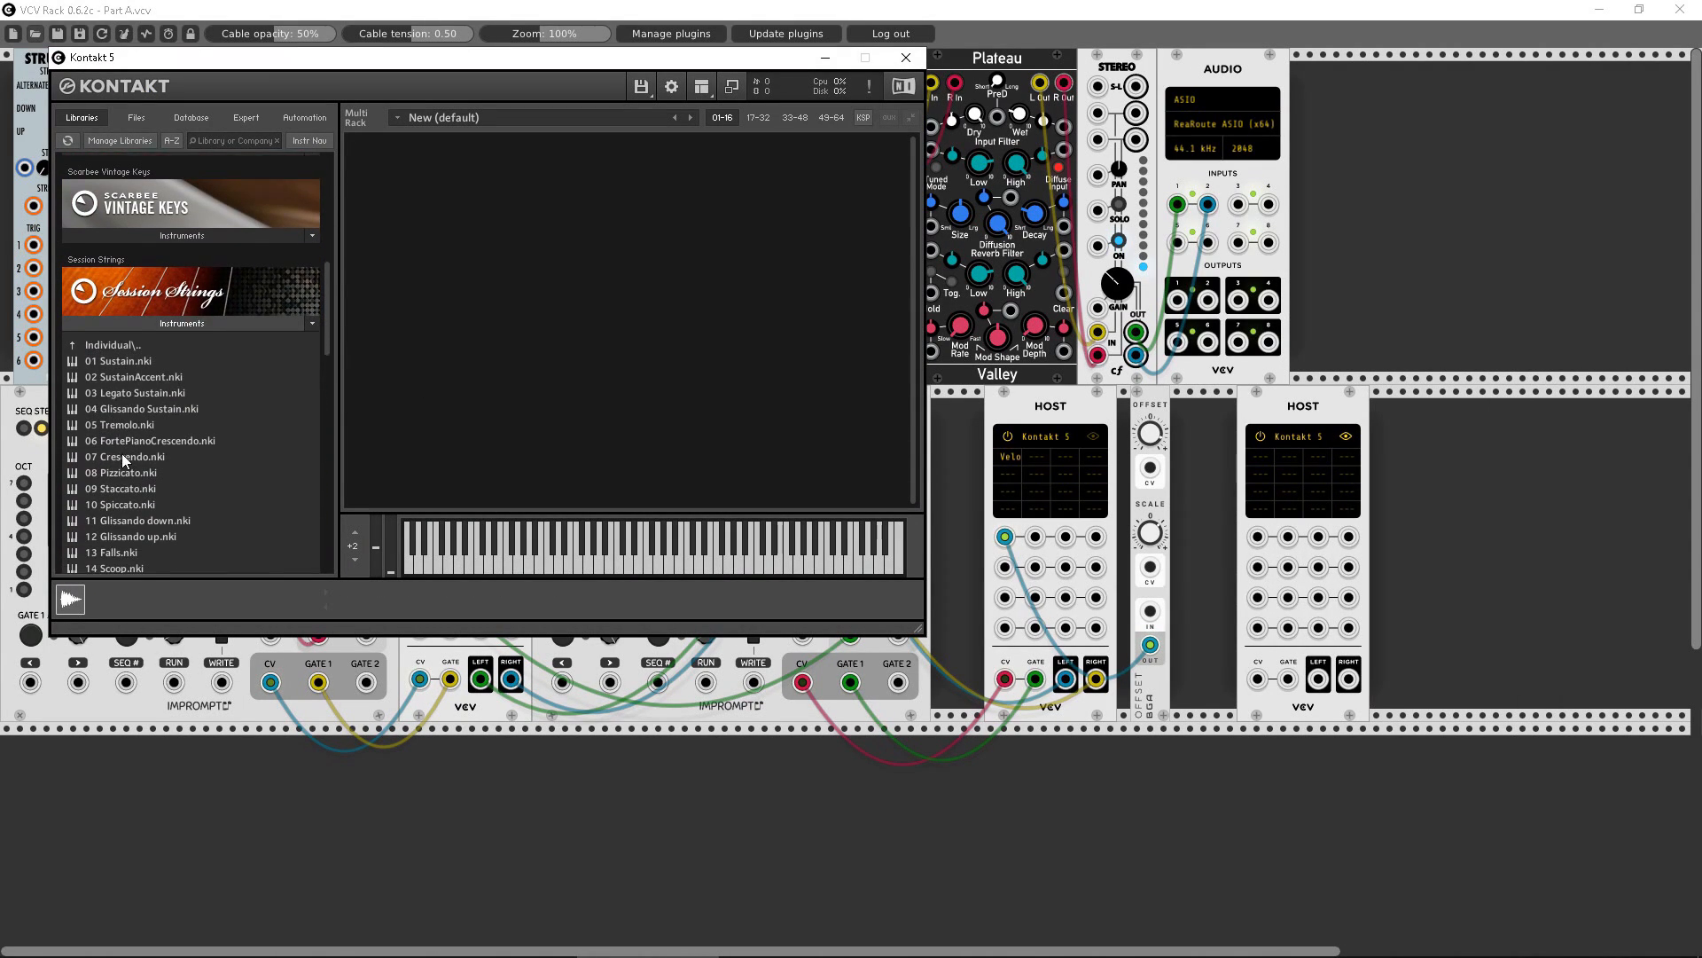
double_click(124, 351)
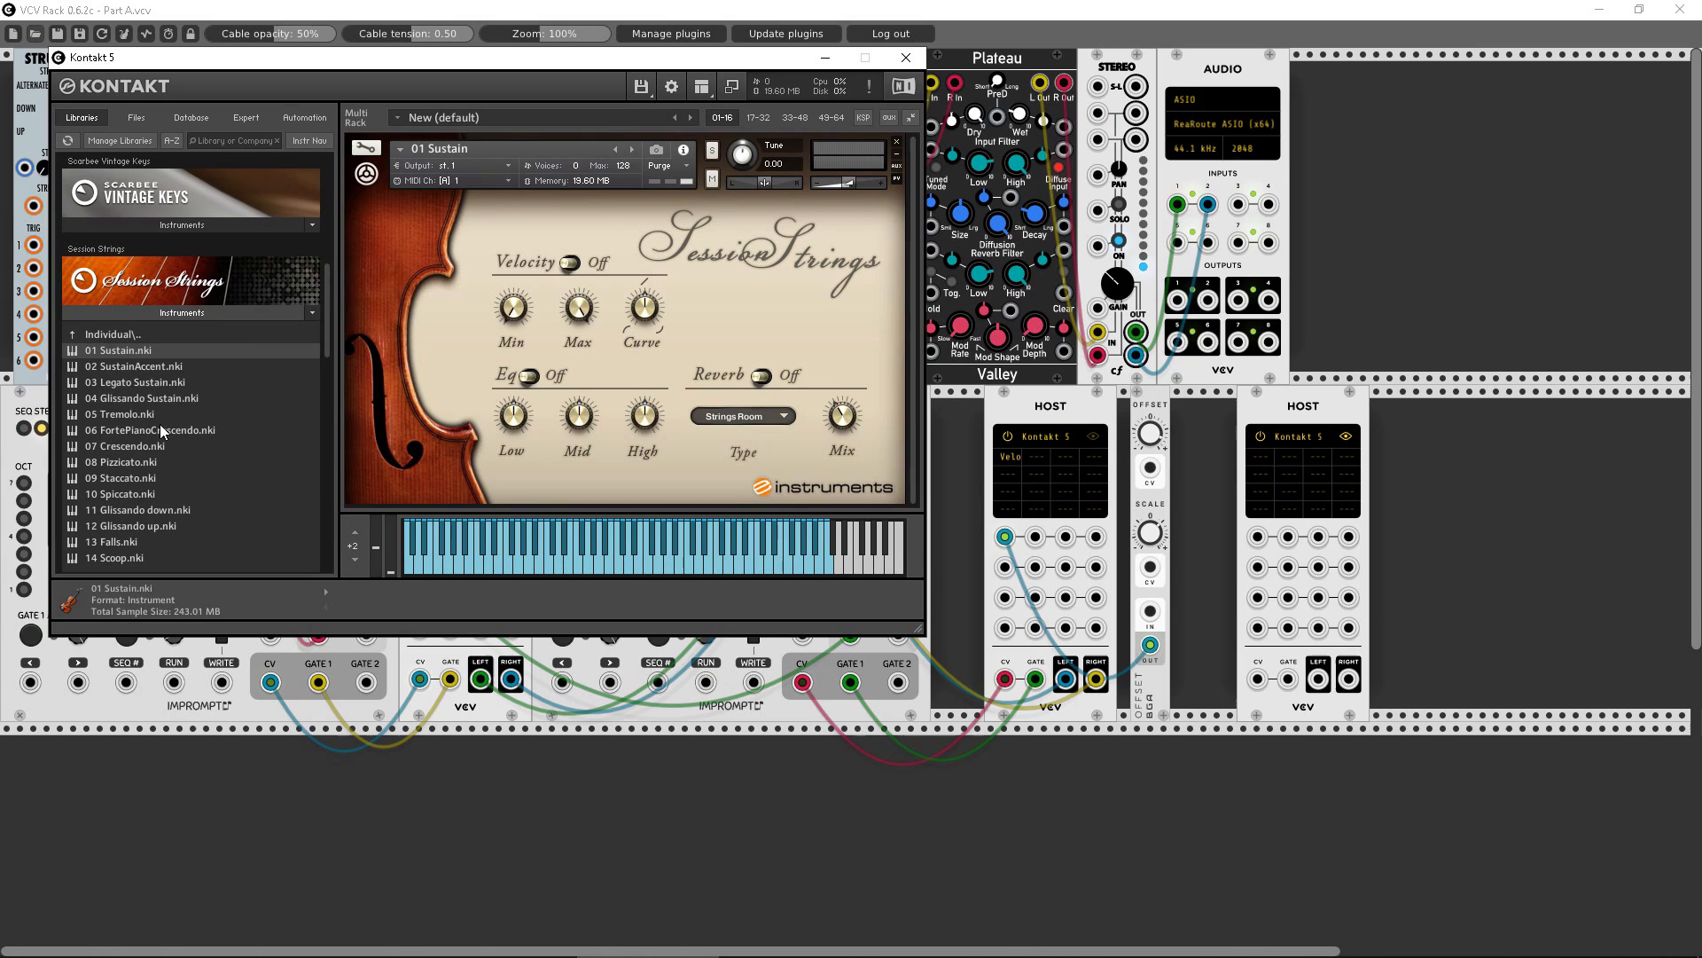
click(906, 57)
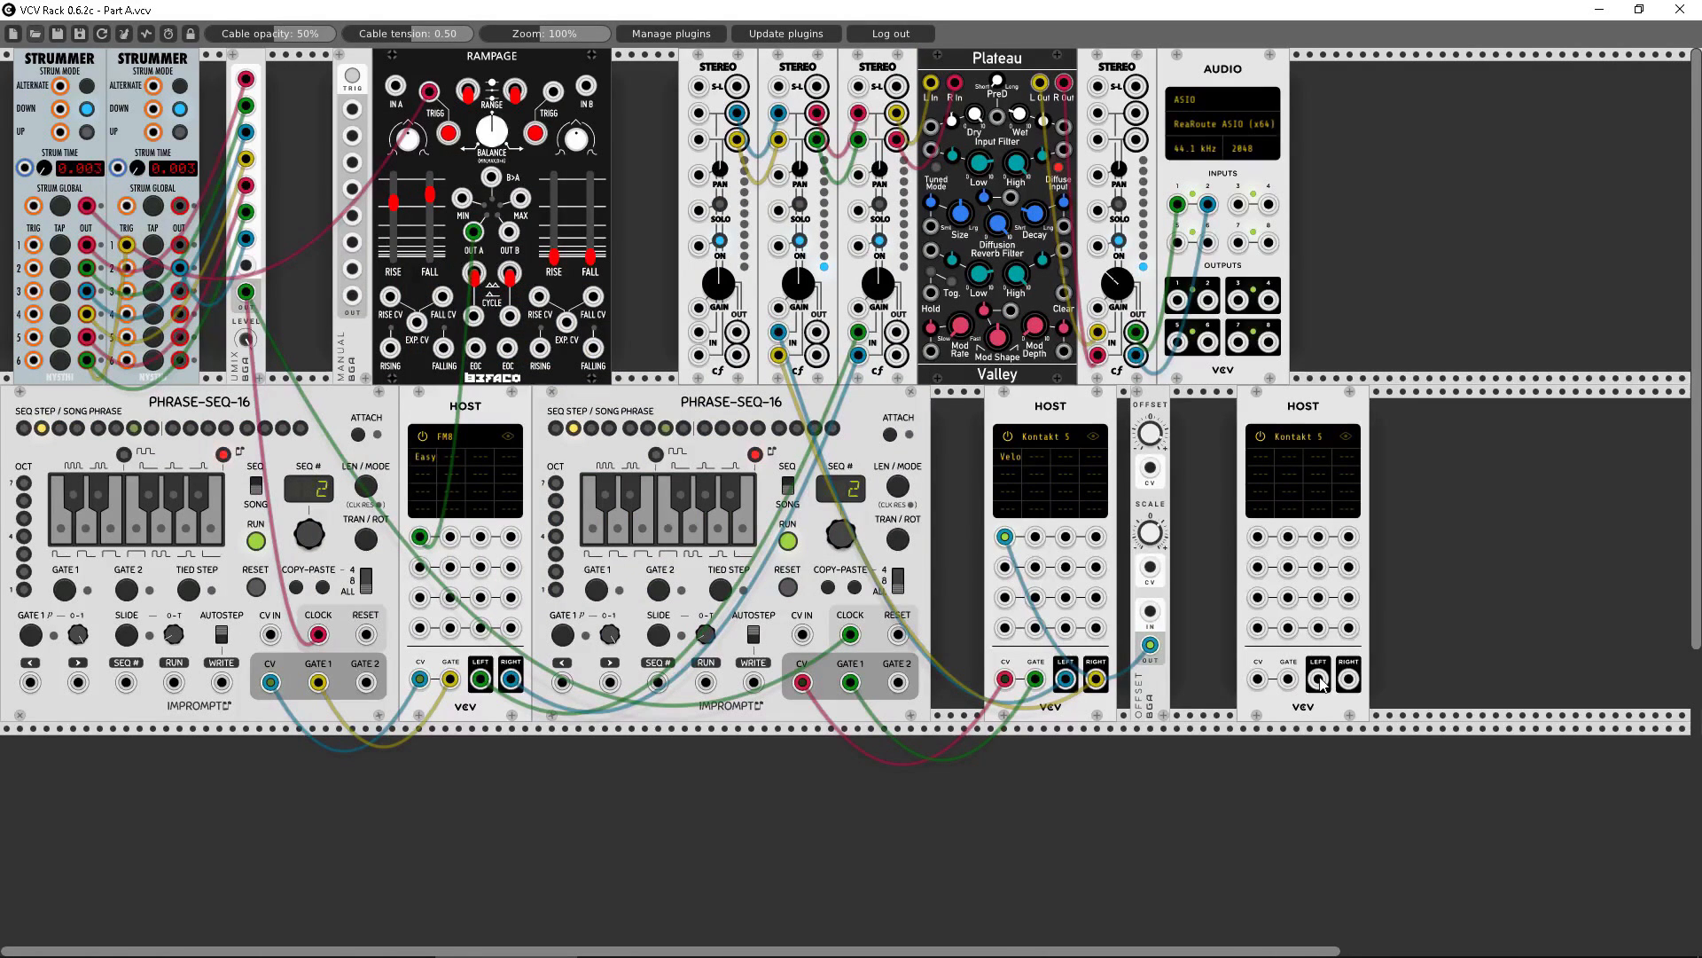
mouse_move(1319, 678)
mouse_down()
mouse_move(698, 332)
mouse_move(1351, 679)
mouse_up()
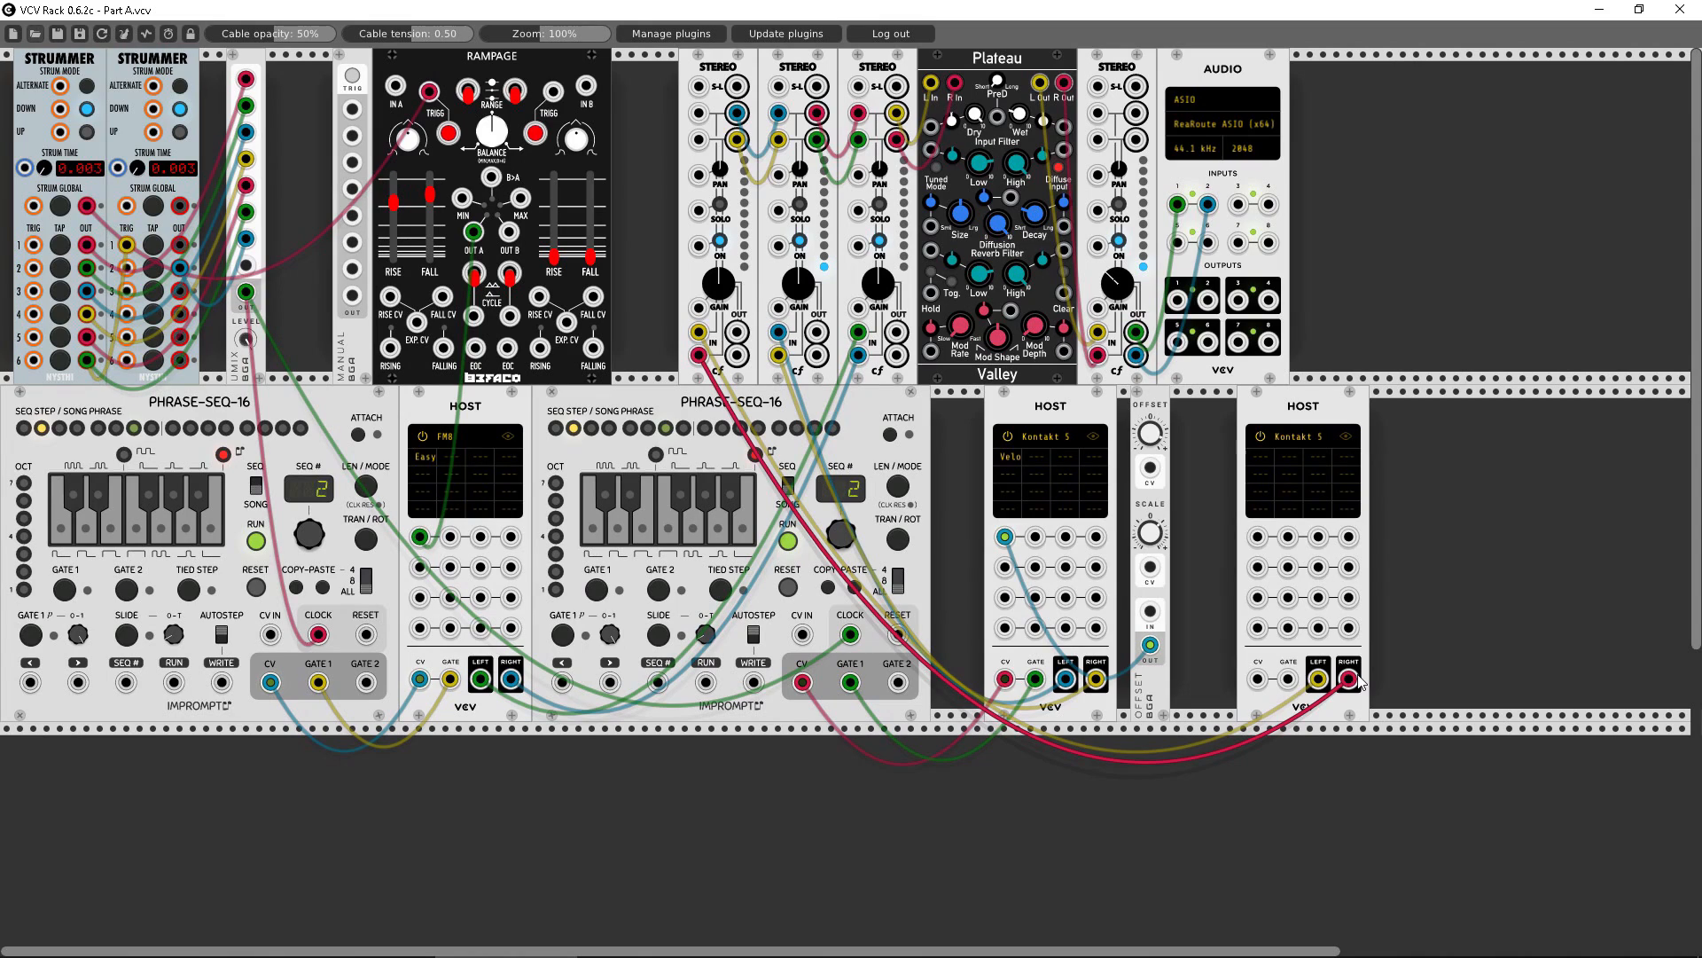
- Load the factory Transformer preset in the strings Kontakt's first multi-script slot, transforming CC 1 into CC 64
click(1346, 437)
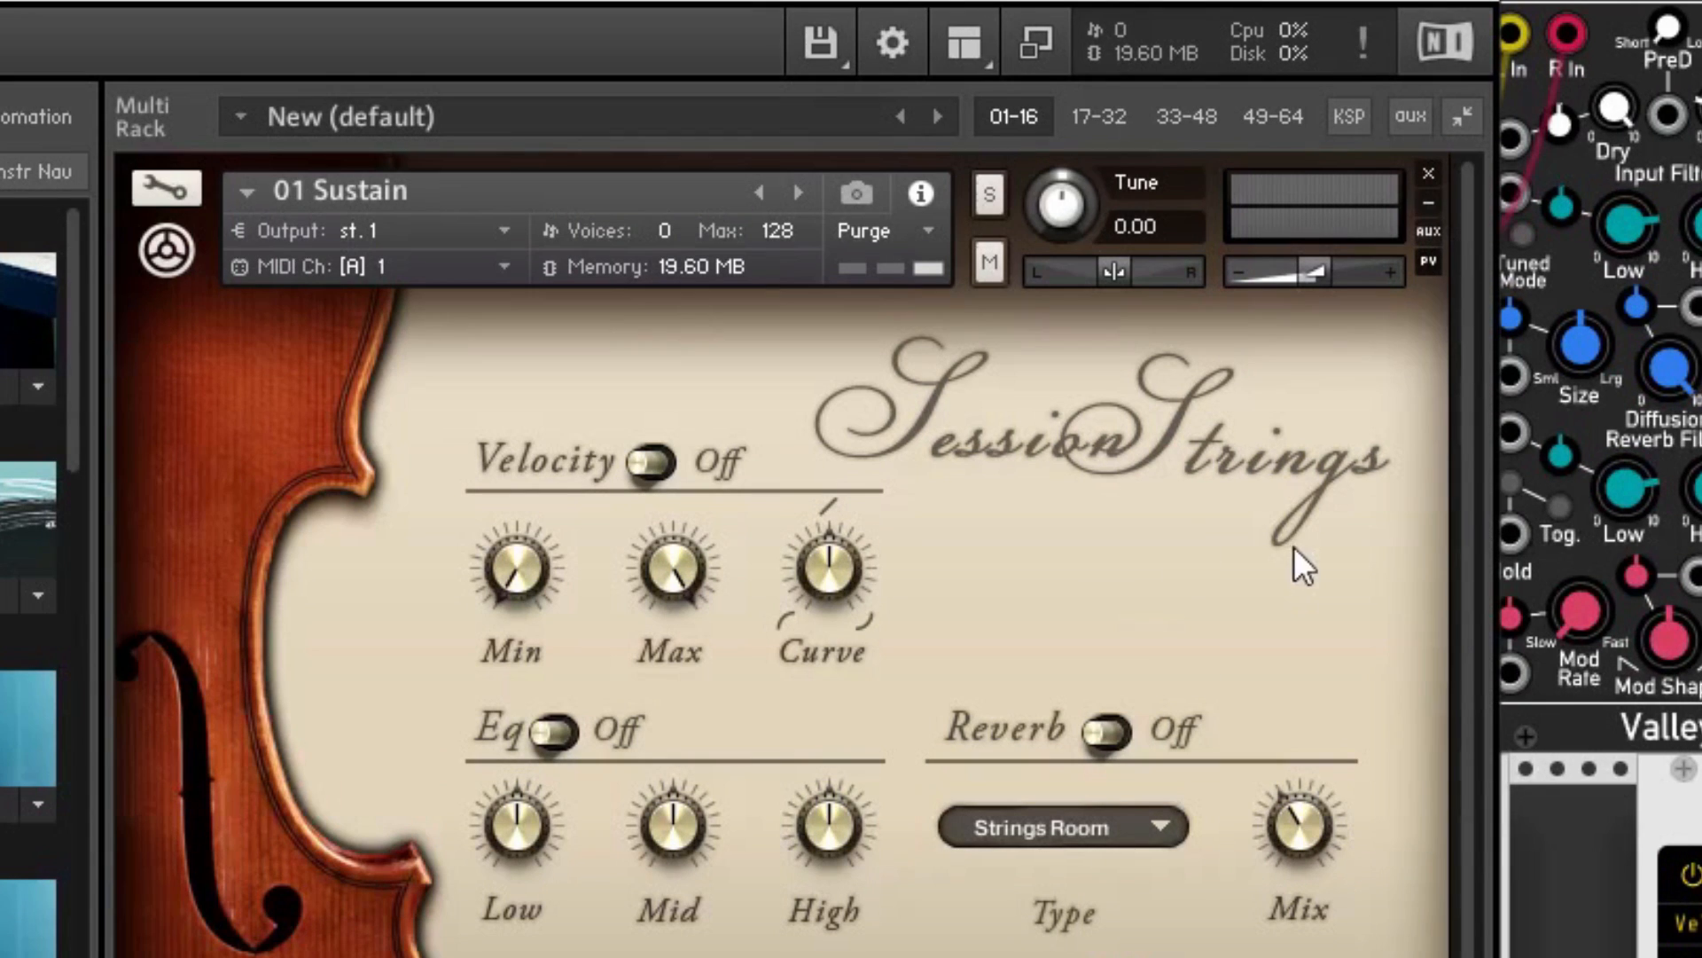
click(1354, 129)
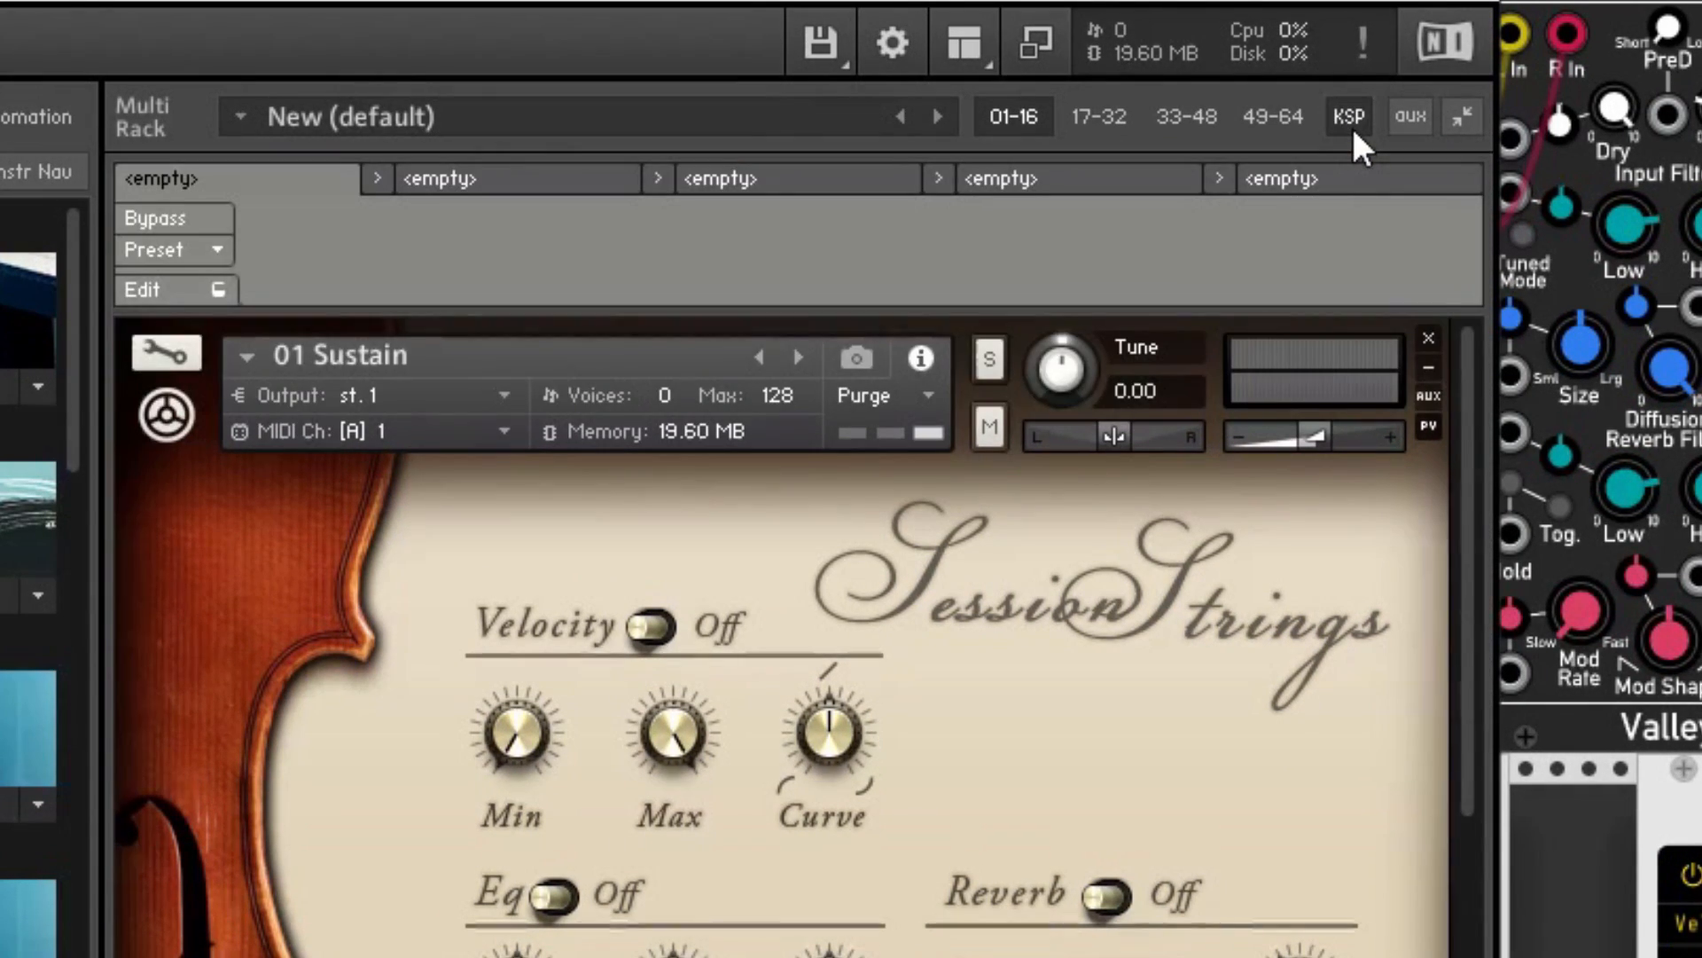
click(197, 245)
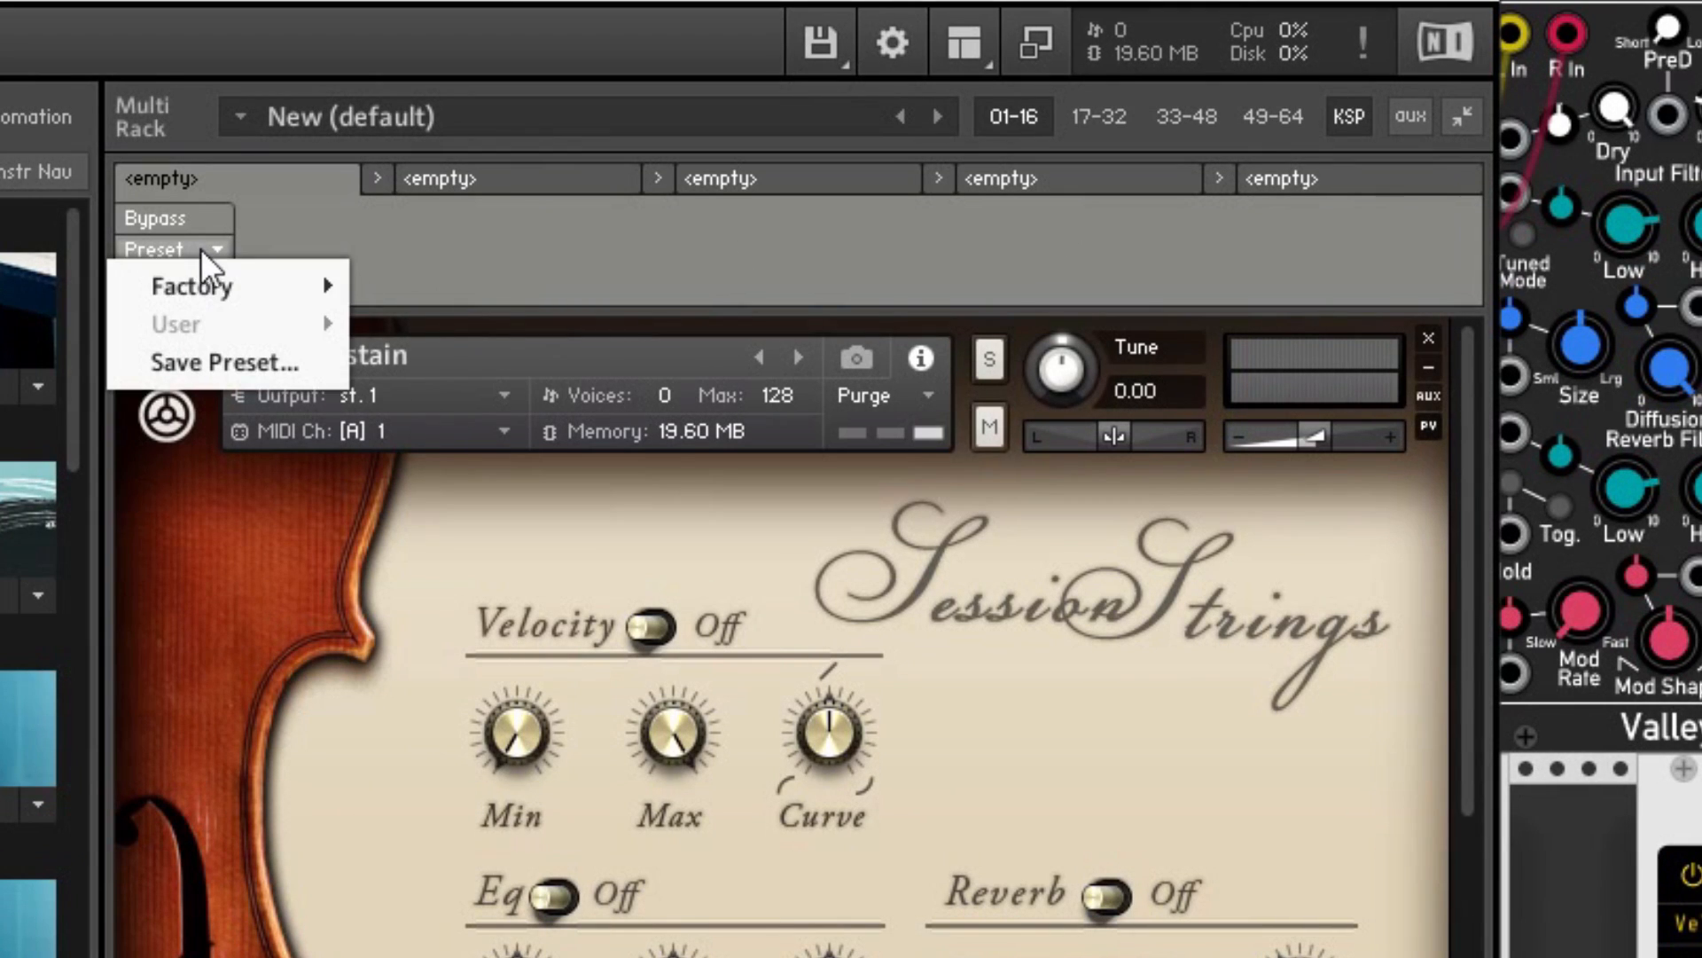
mouse_move(223, 287)
mouse_move(525, 331)
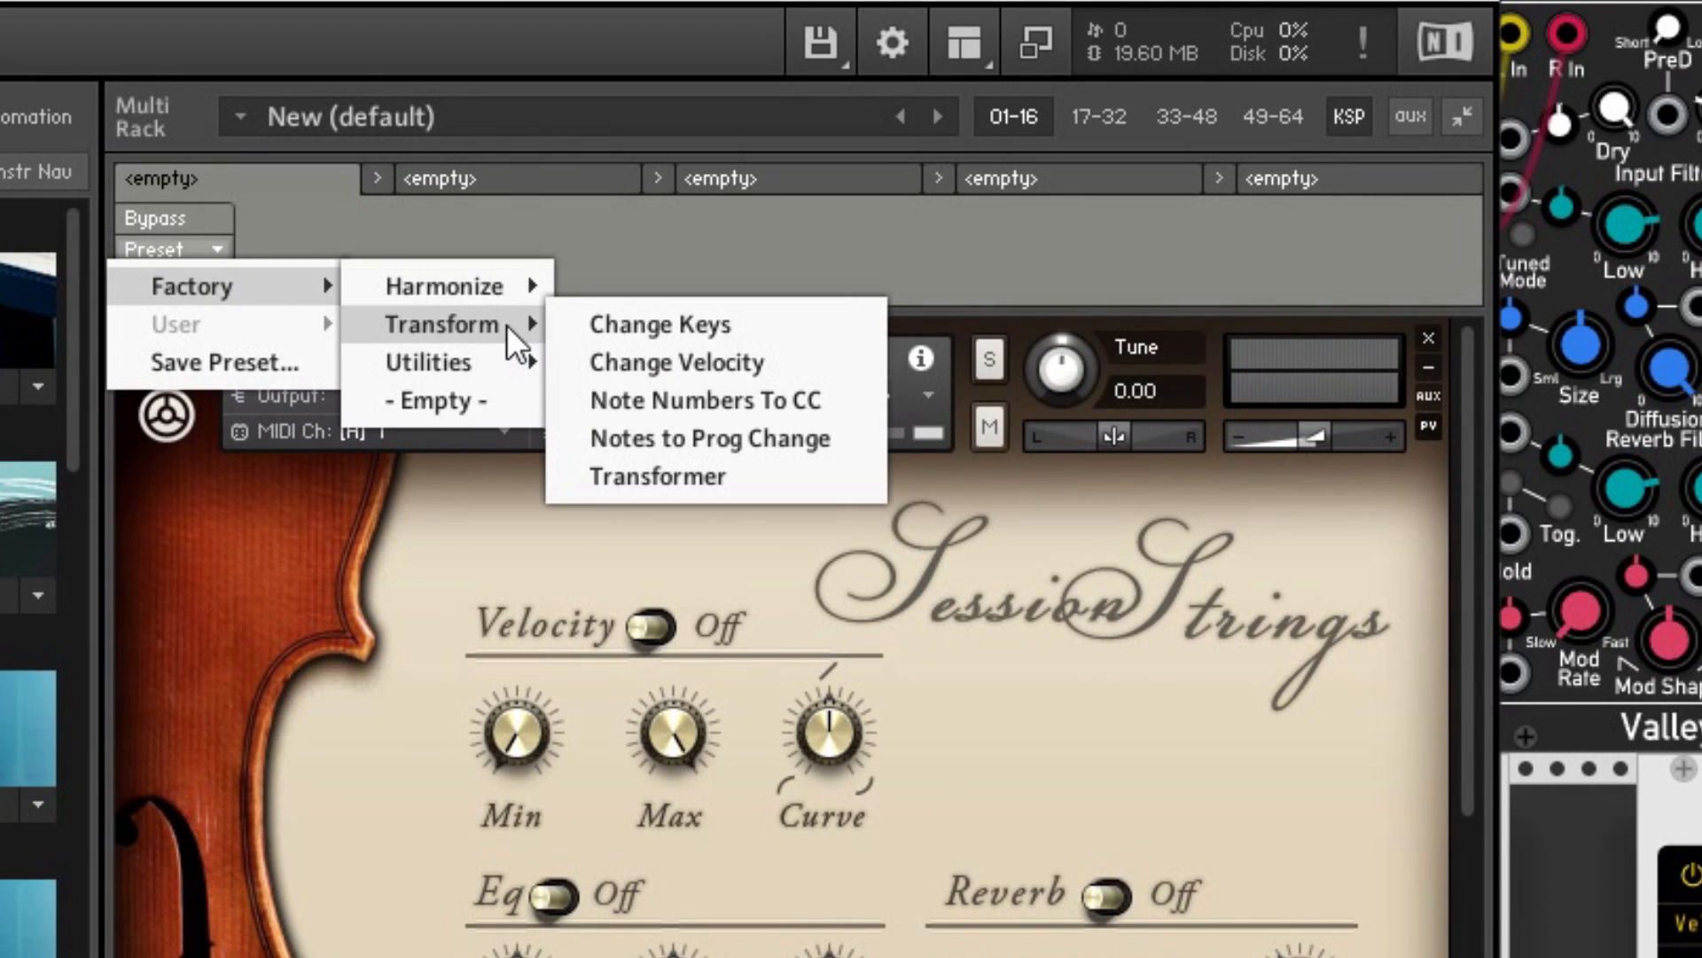
click(675, 471)
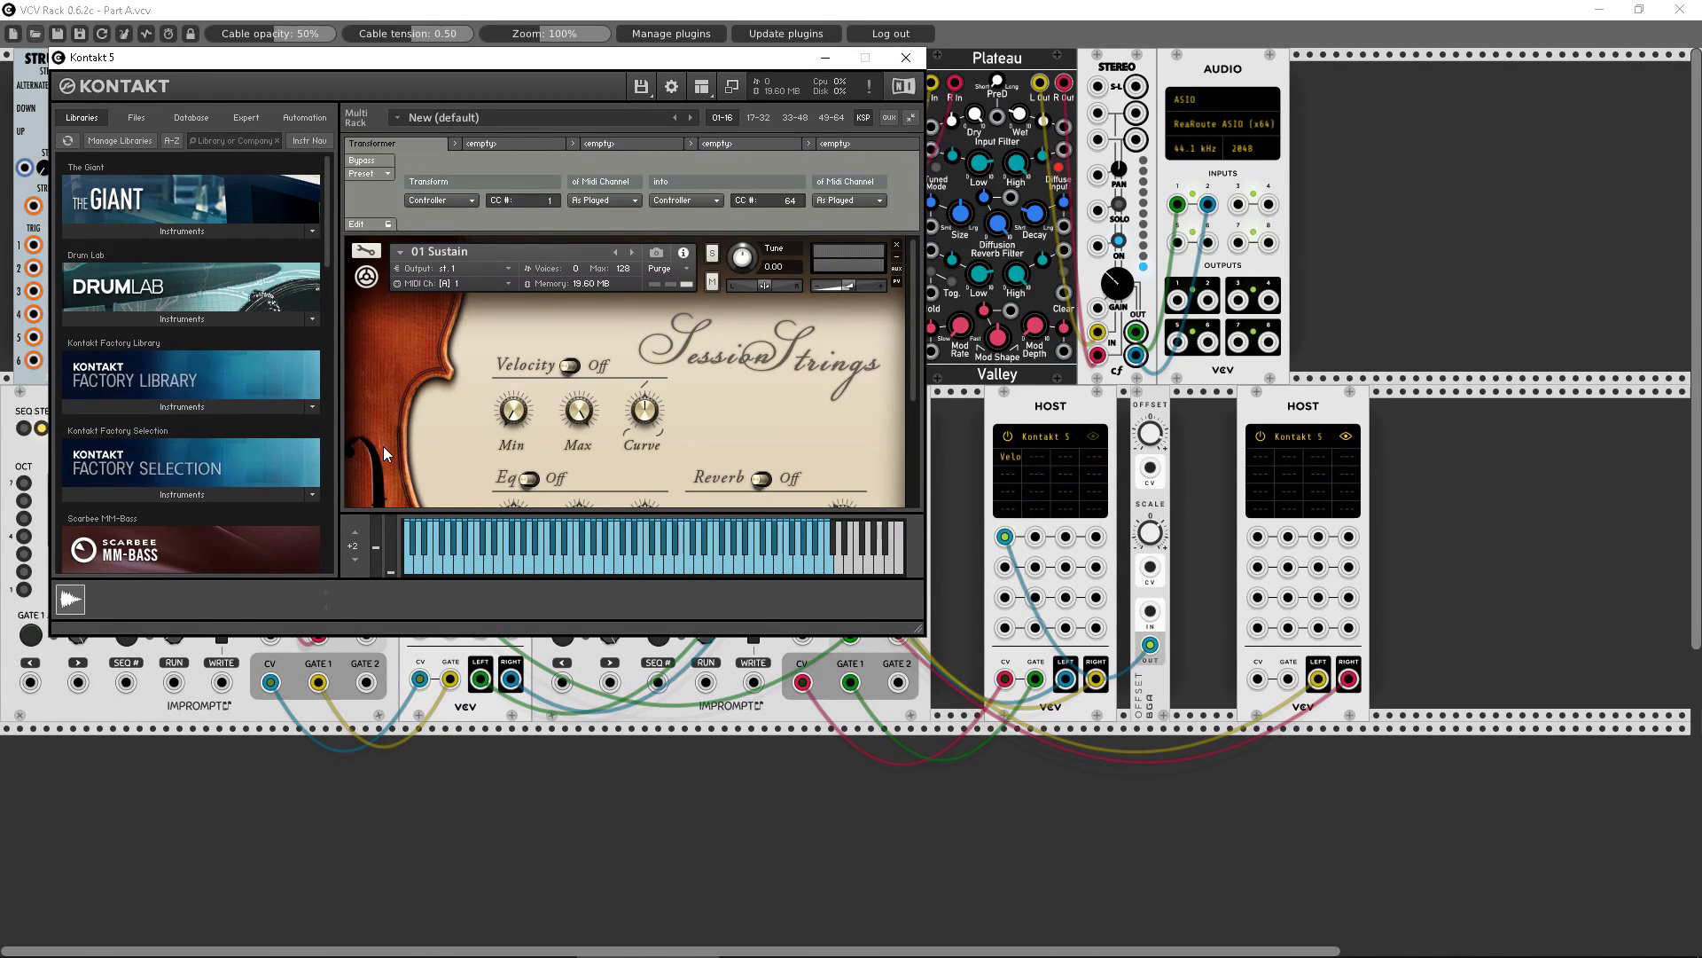
click(906, 56)
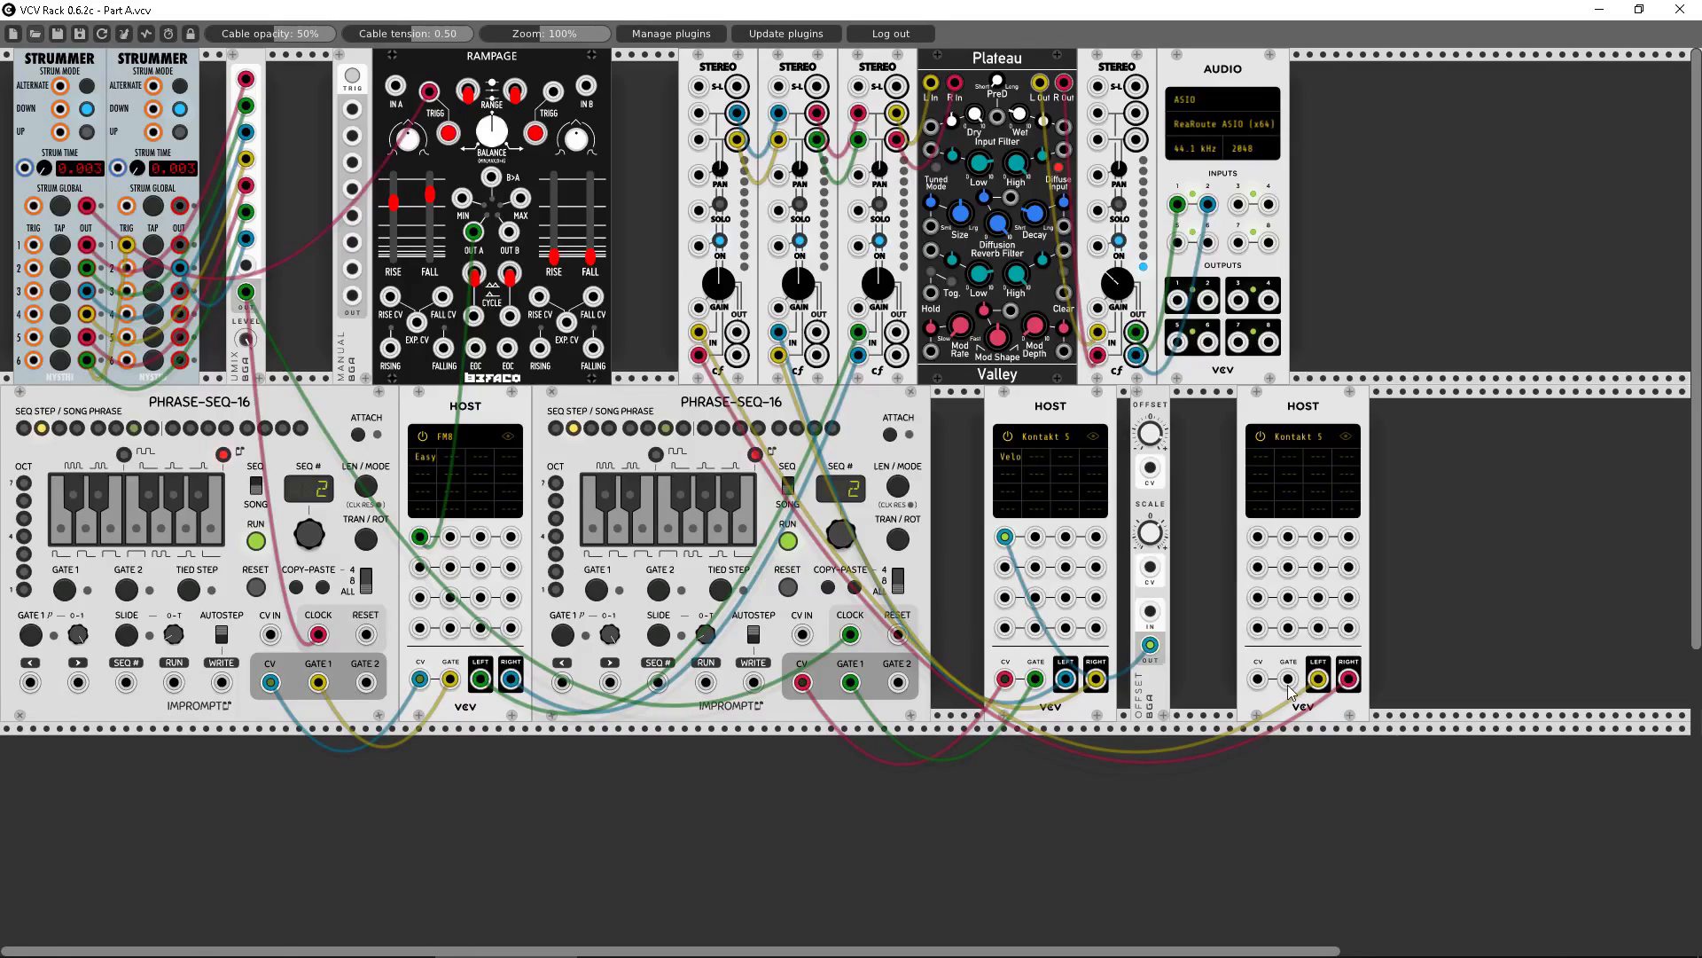
- Patch the first sequencer's CV and Gate 1 to the strings Host, move that Host beside OFFSET, and check its Kontakt modulation wheel
drag(1259, 680, 270, 682)
drag(1356, 446, 1291, 446)
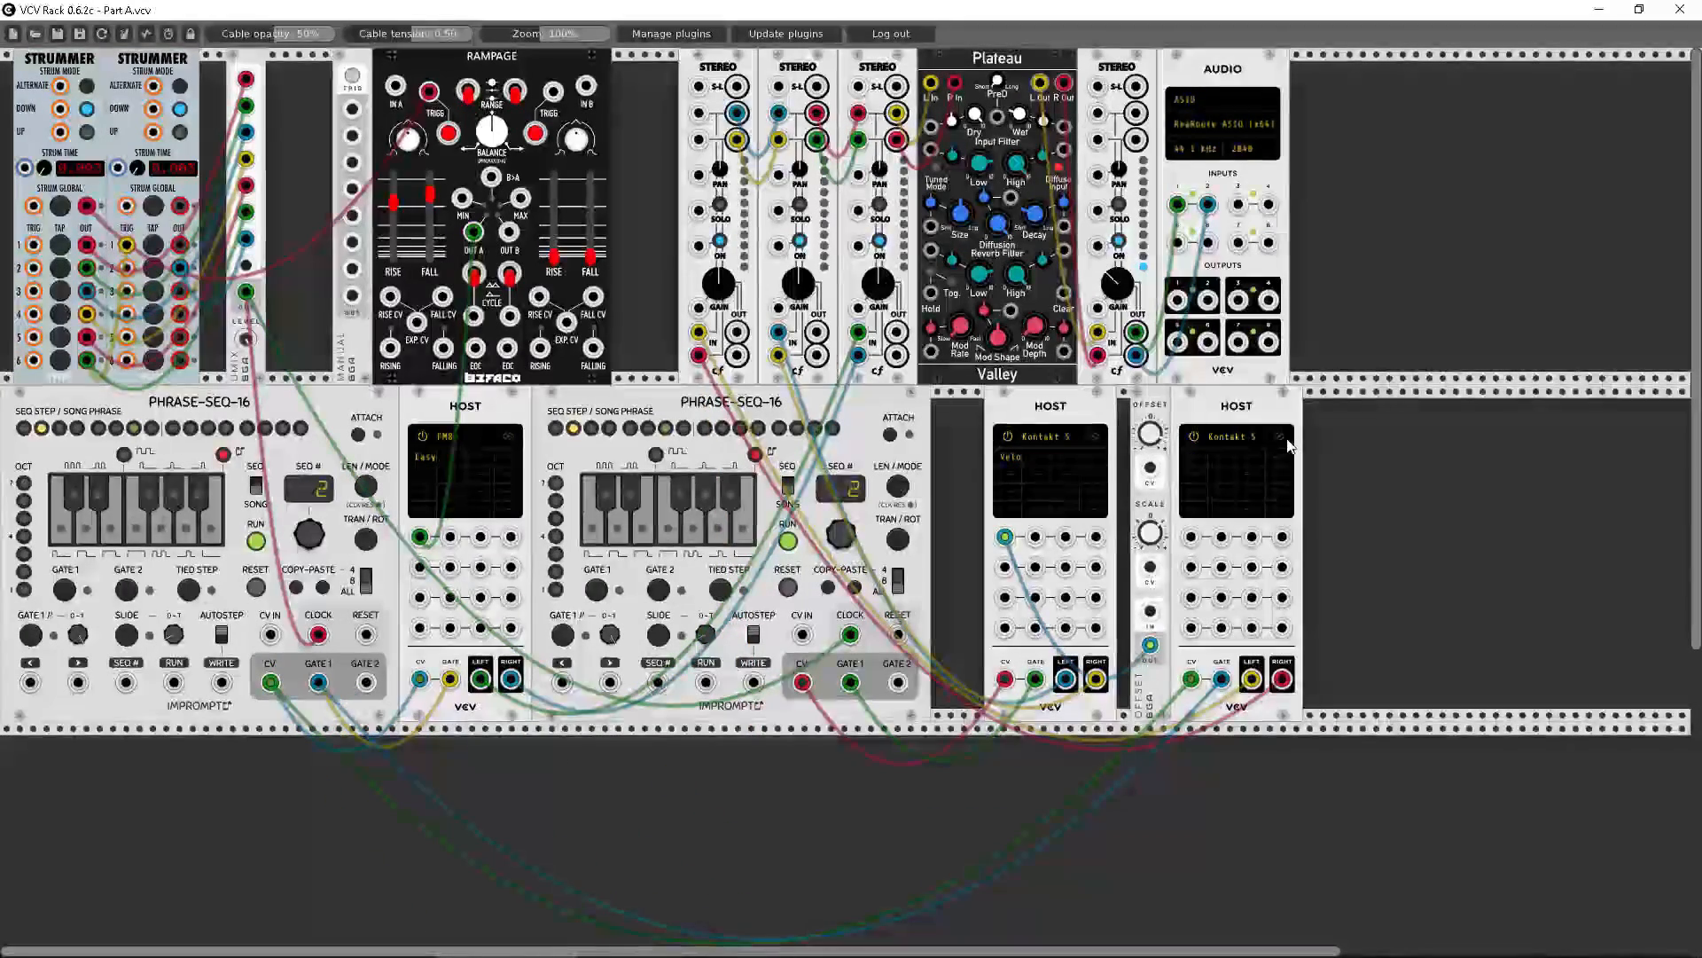
click(1280, 436)
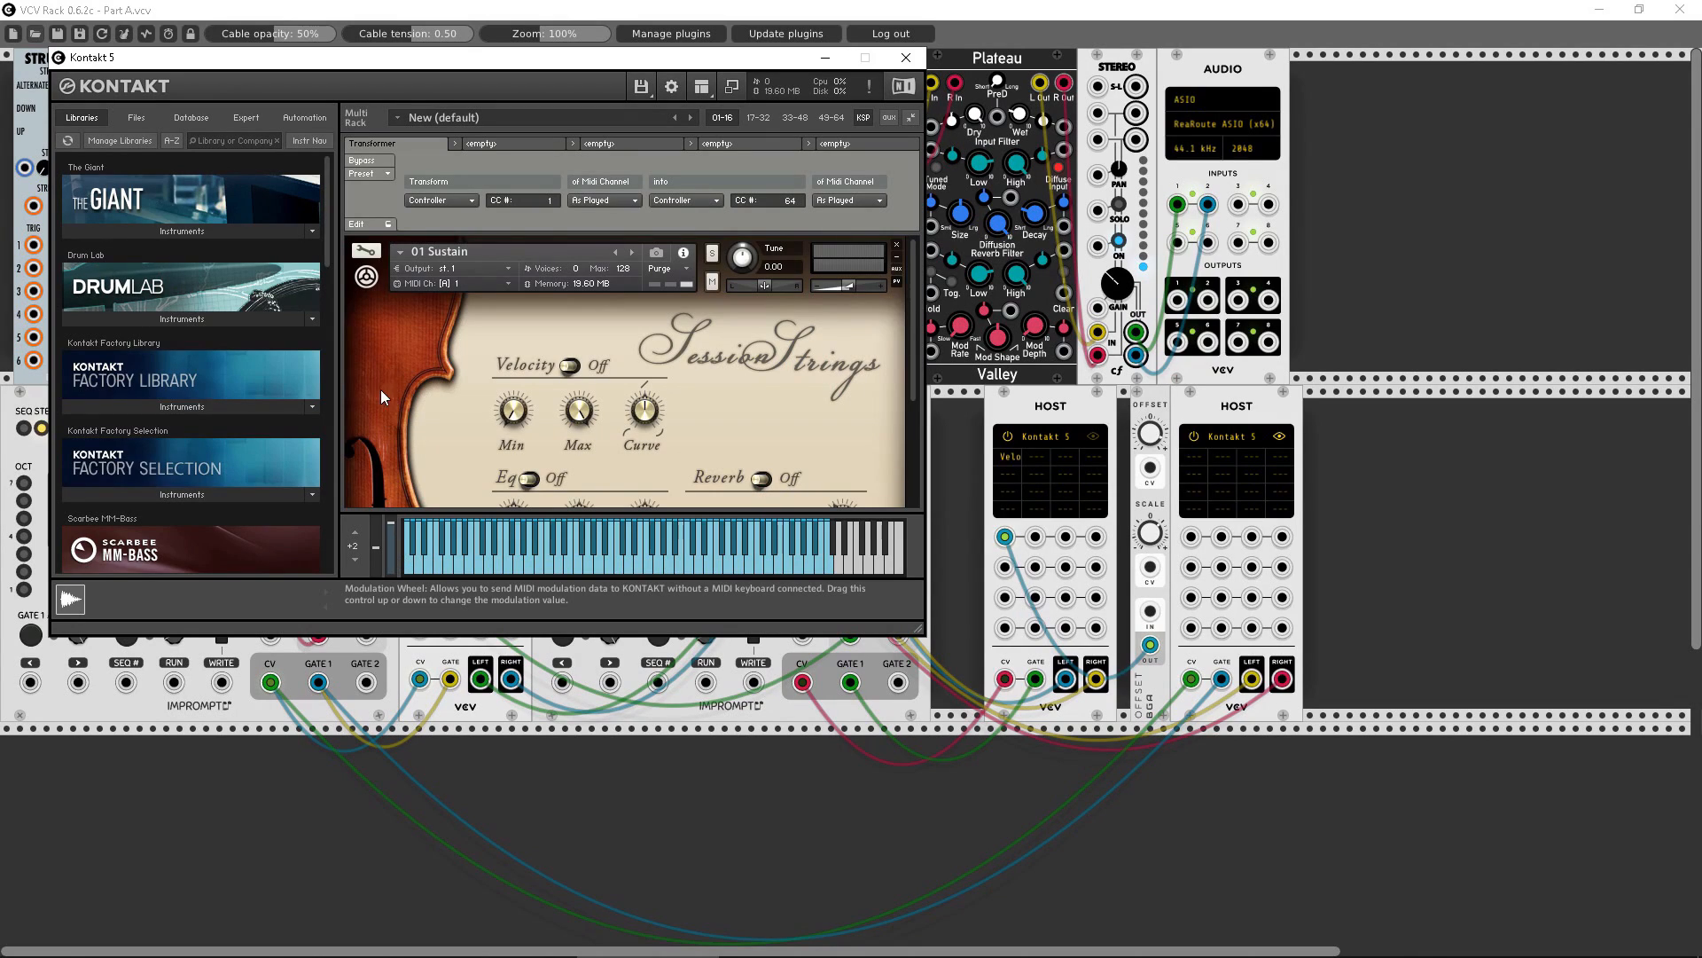
click(905, 57)
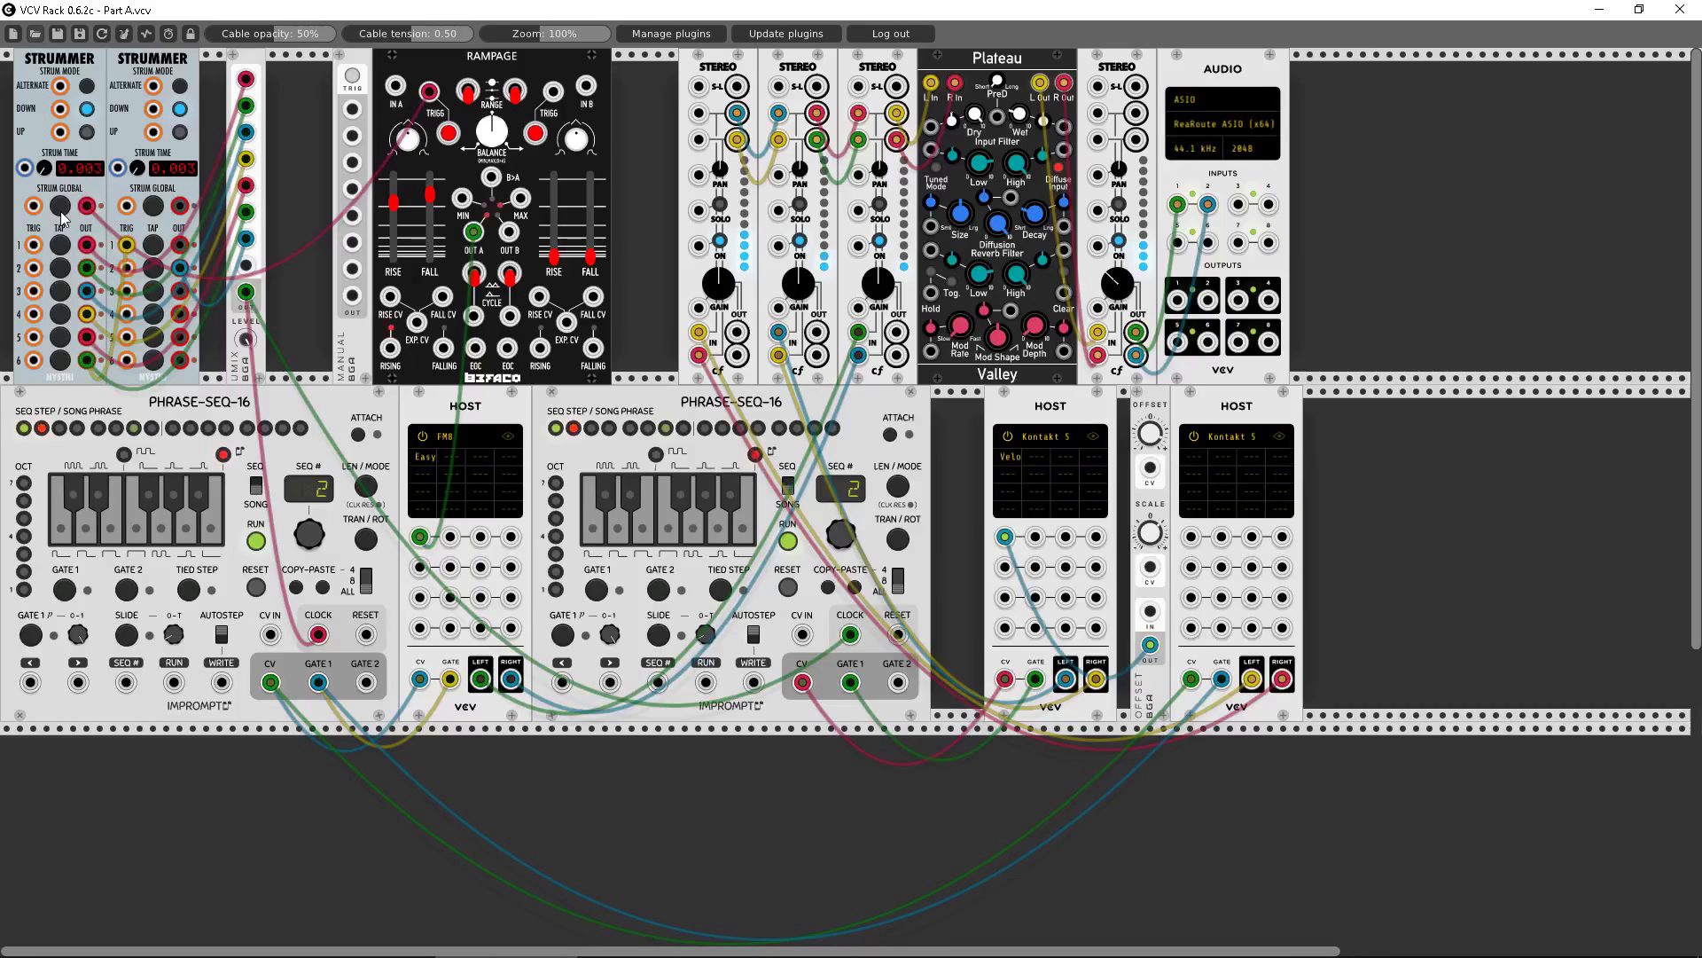
- Map the strings Host's first CV slot to Mod wheel while its Kontakt window is open
click(1280, 439)
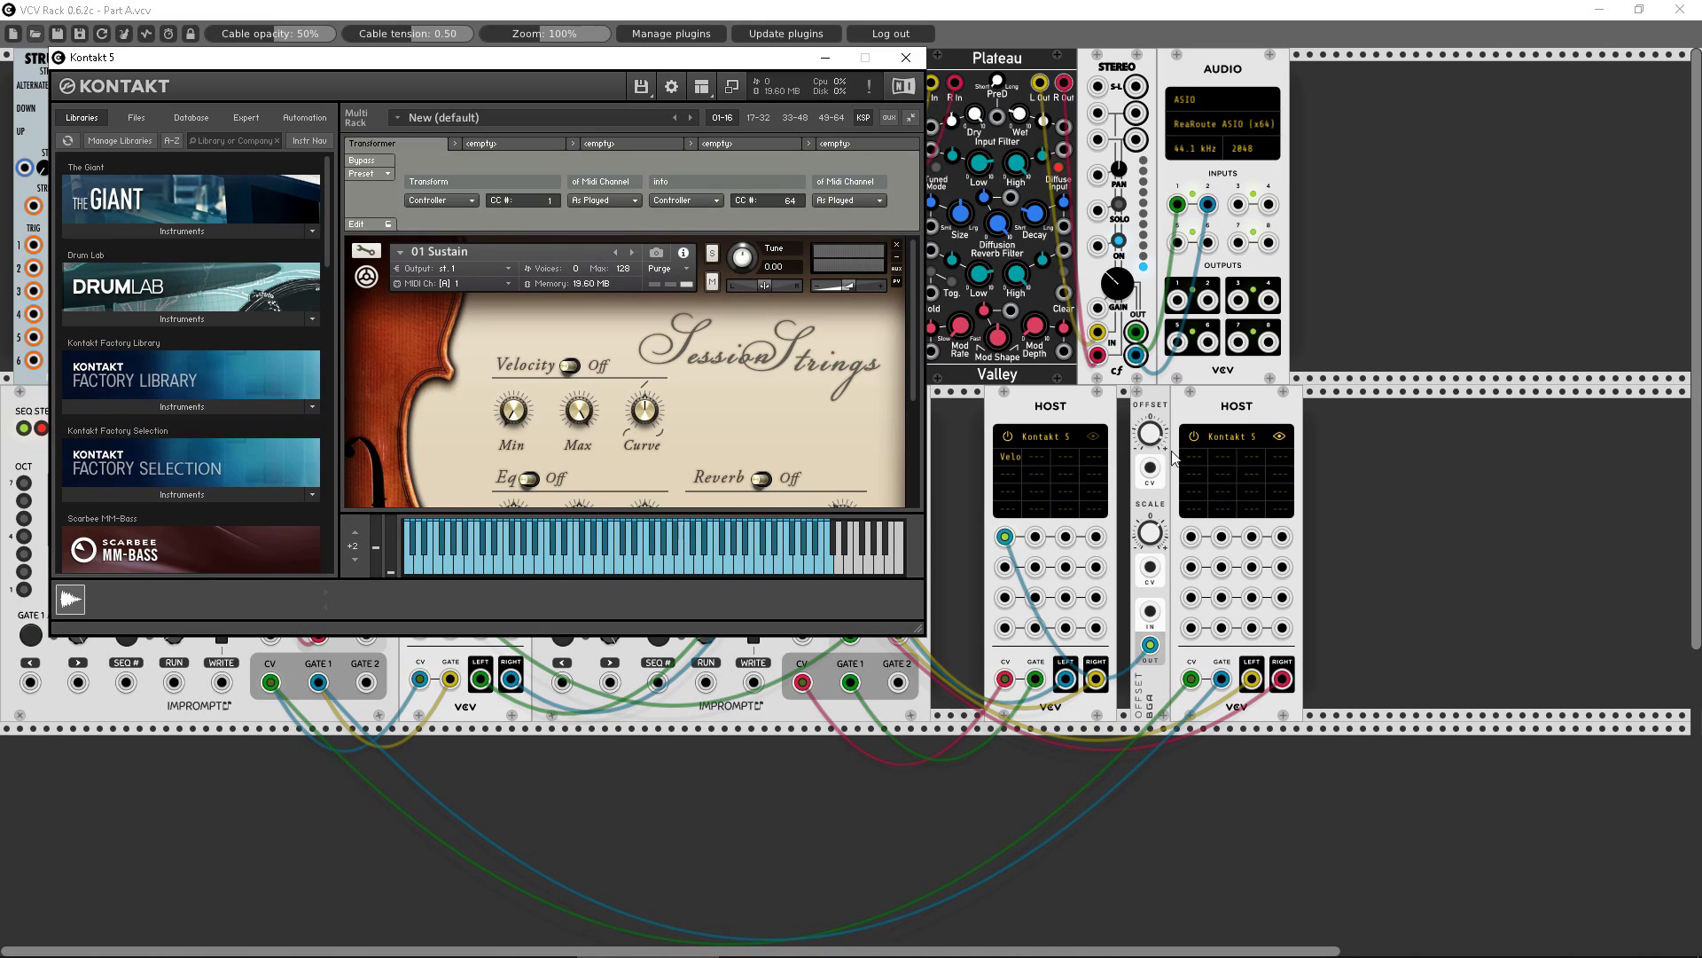
click(1195, 456)
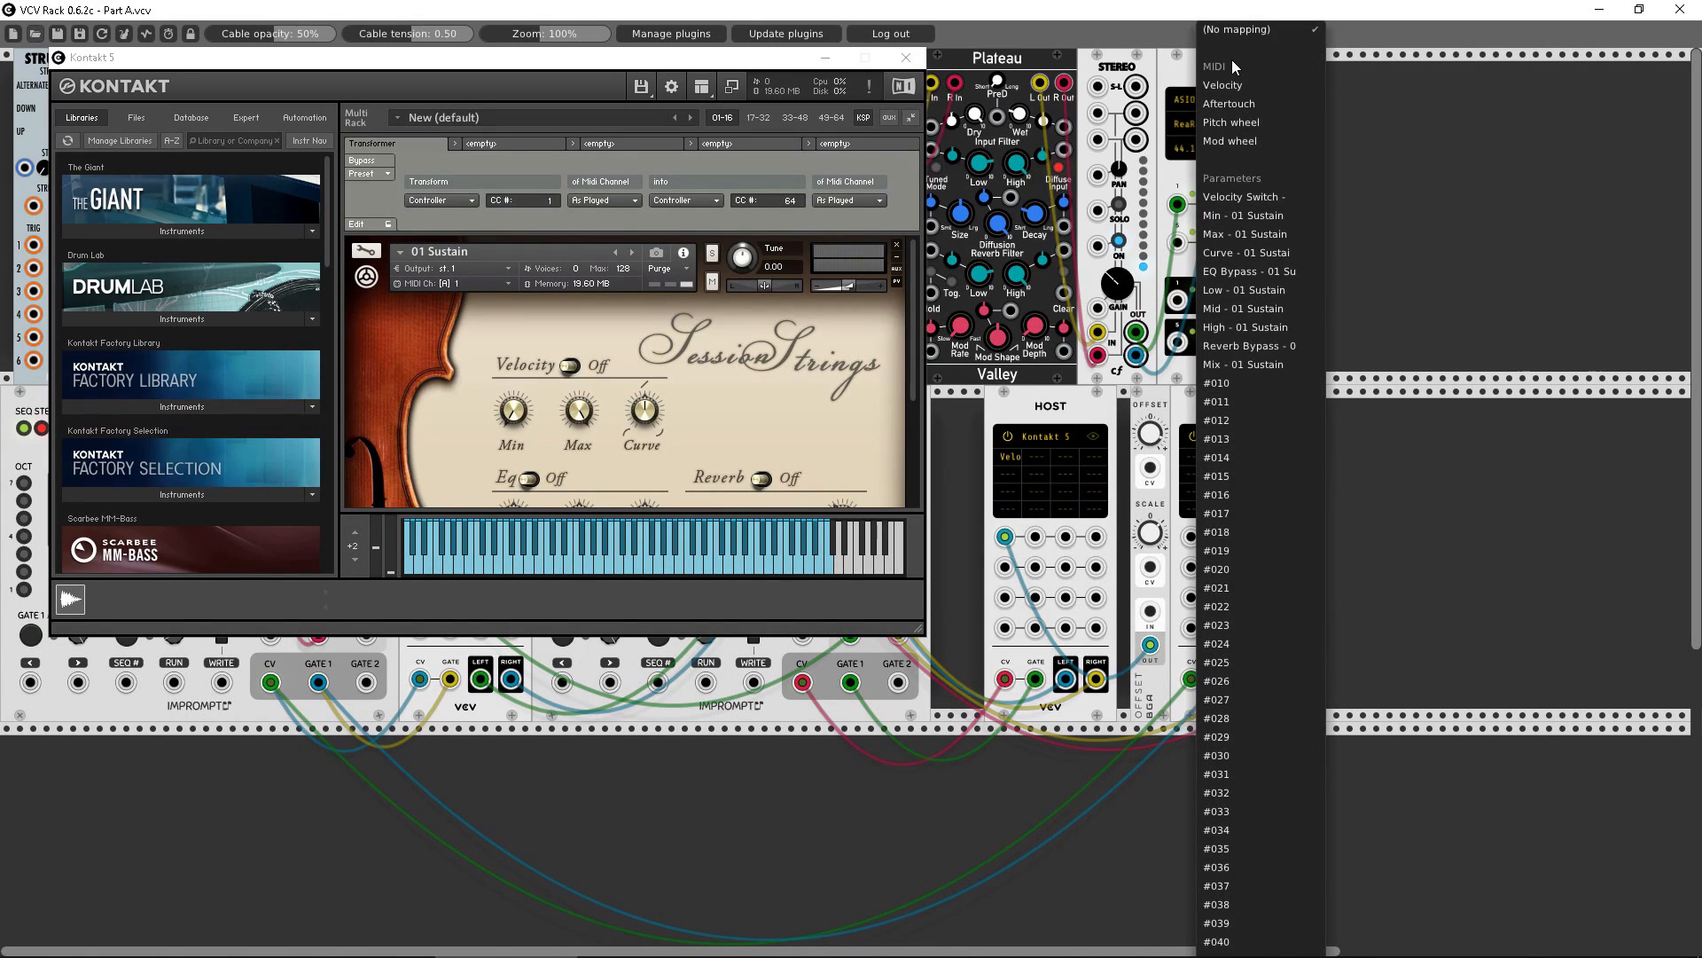
click(1245, 140)
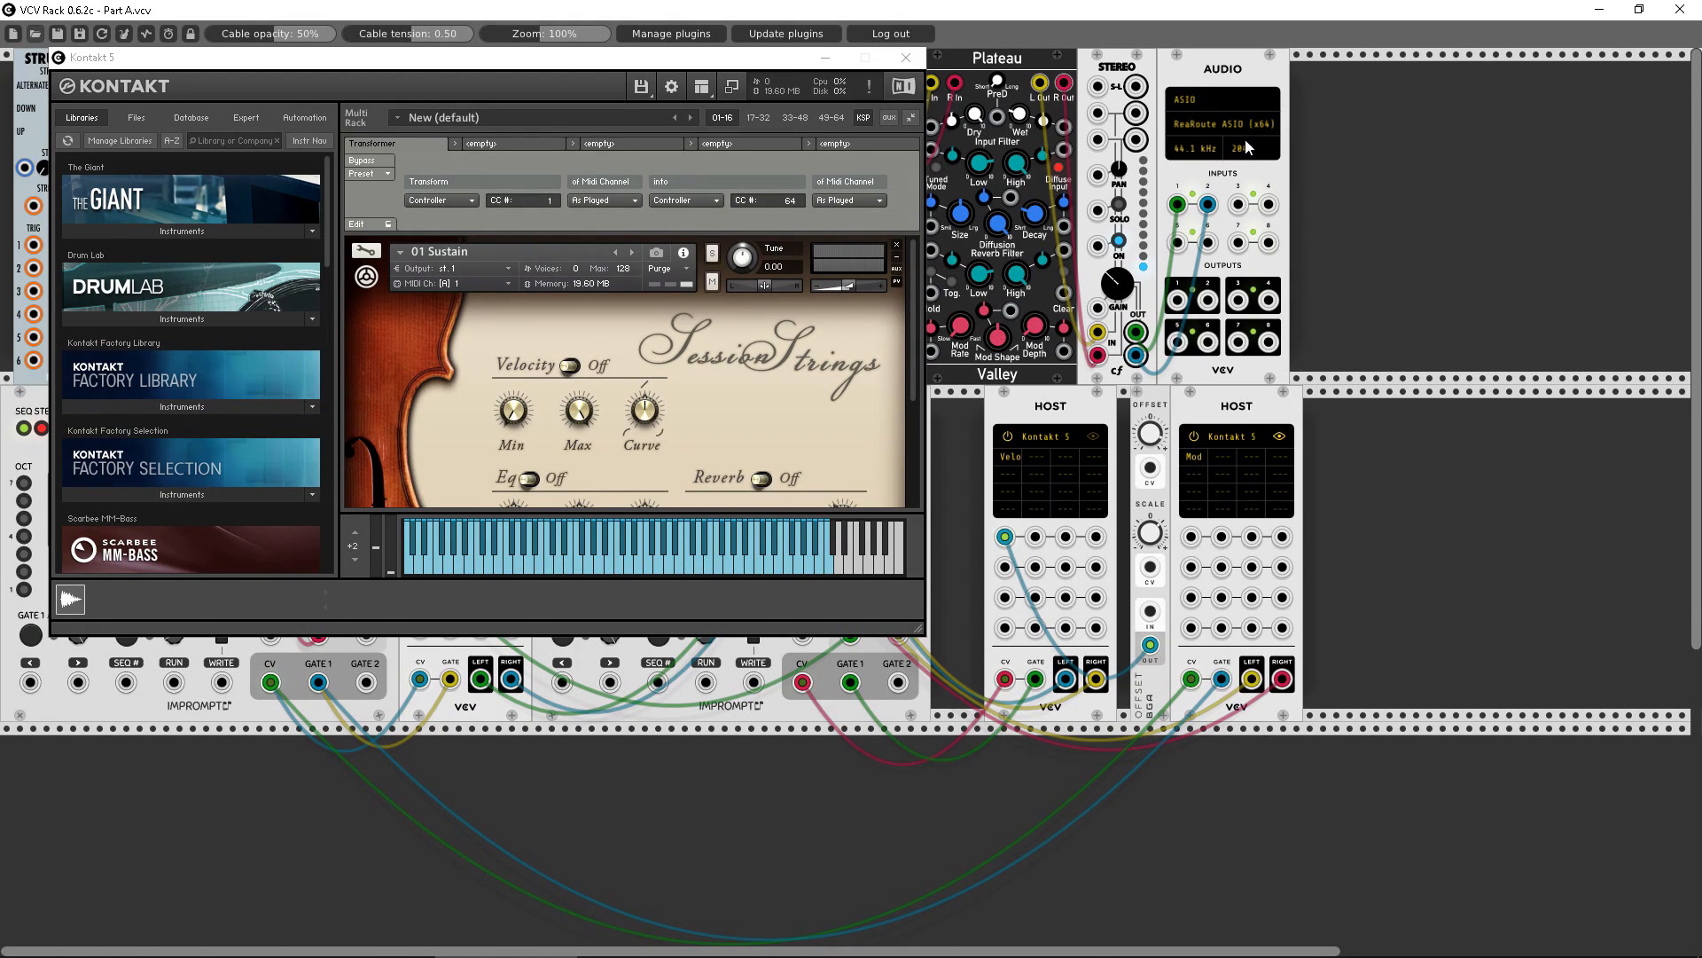
- Add a Bogaudio DADSR(H) 10HP envelope after the strings Host, closing the Kontakt window
right_click(1371, 481)
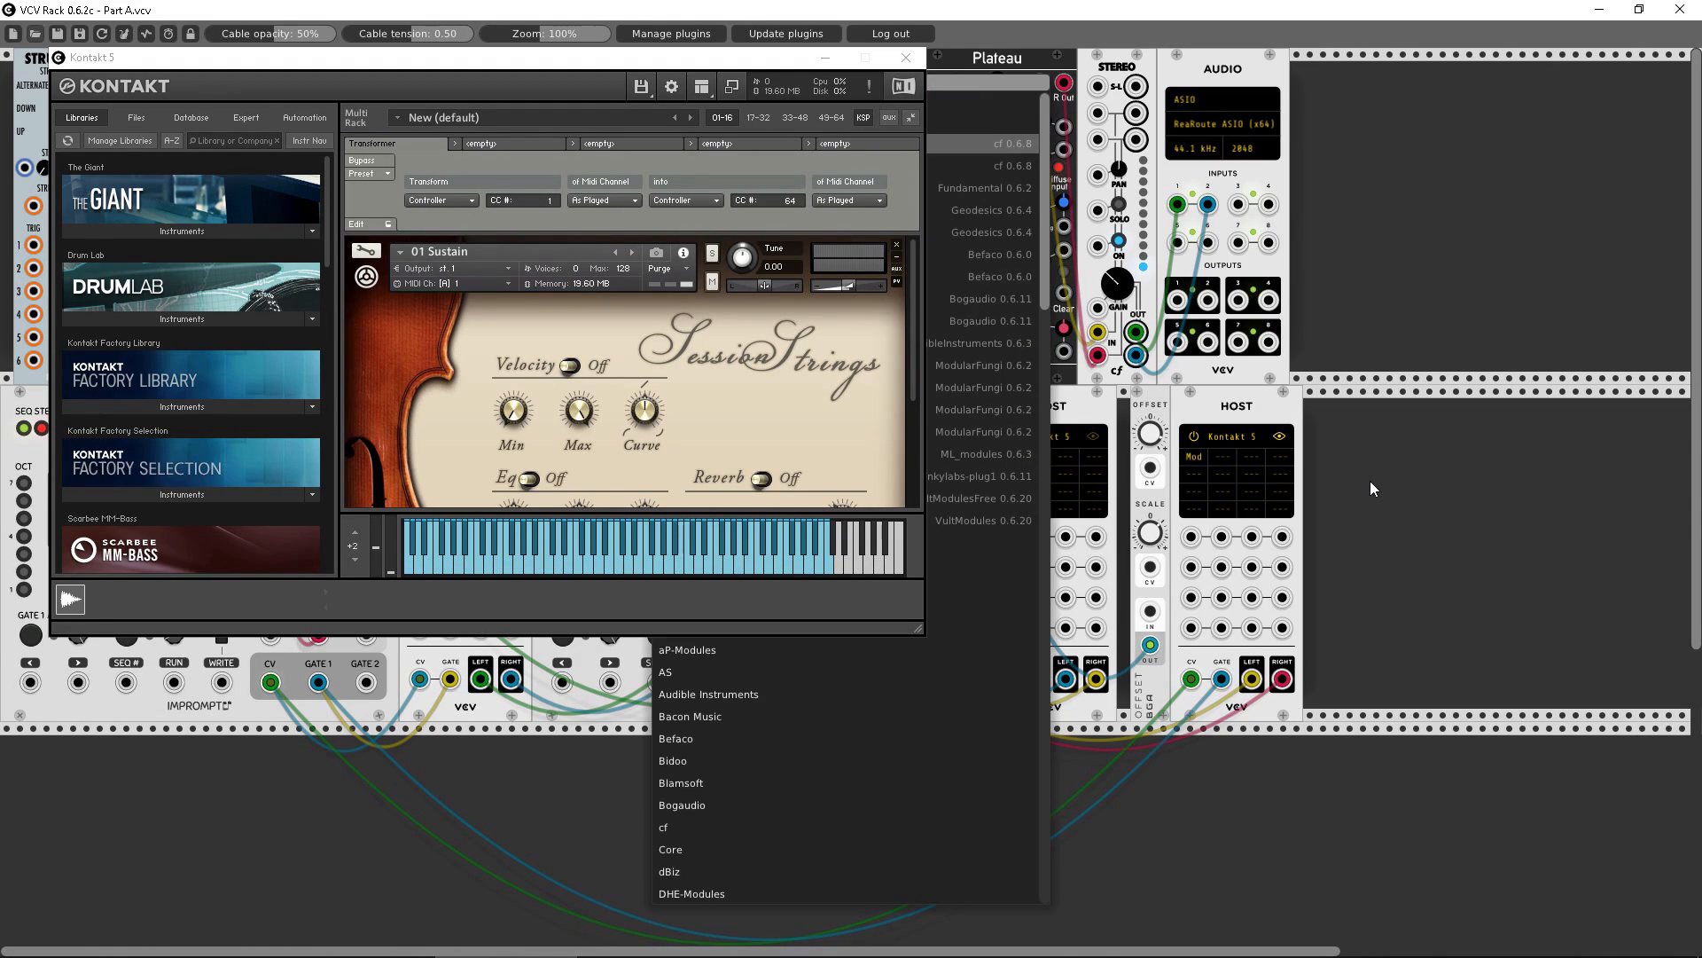
text(adsr)
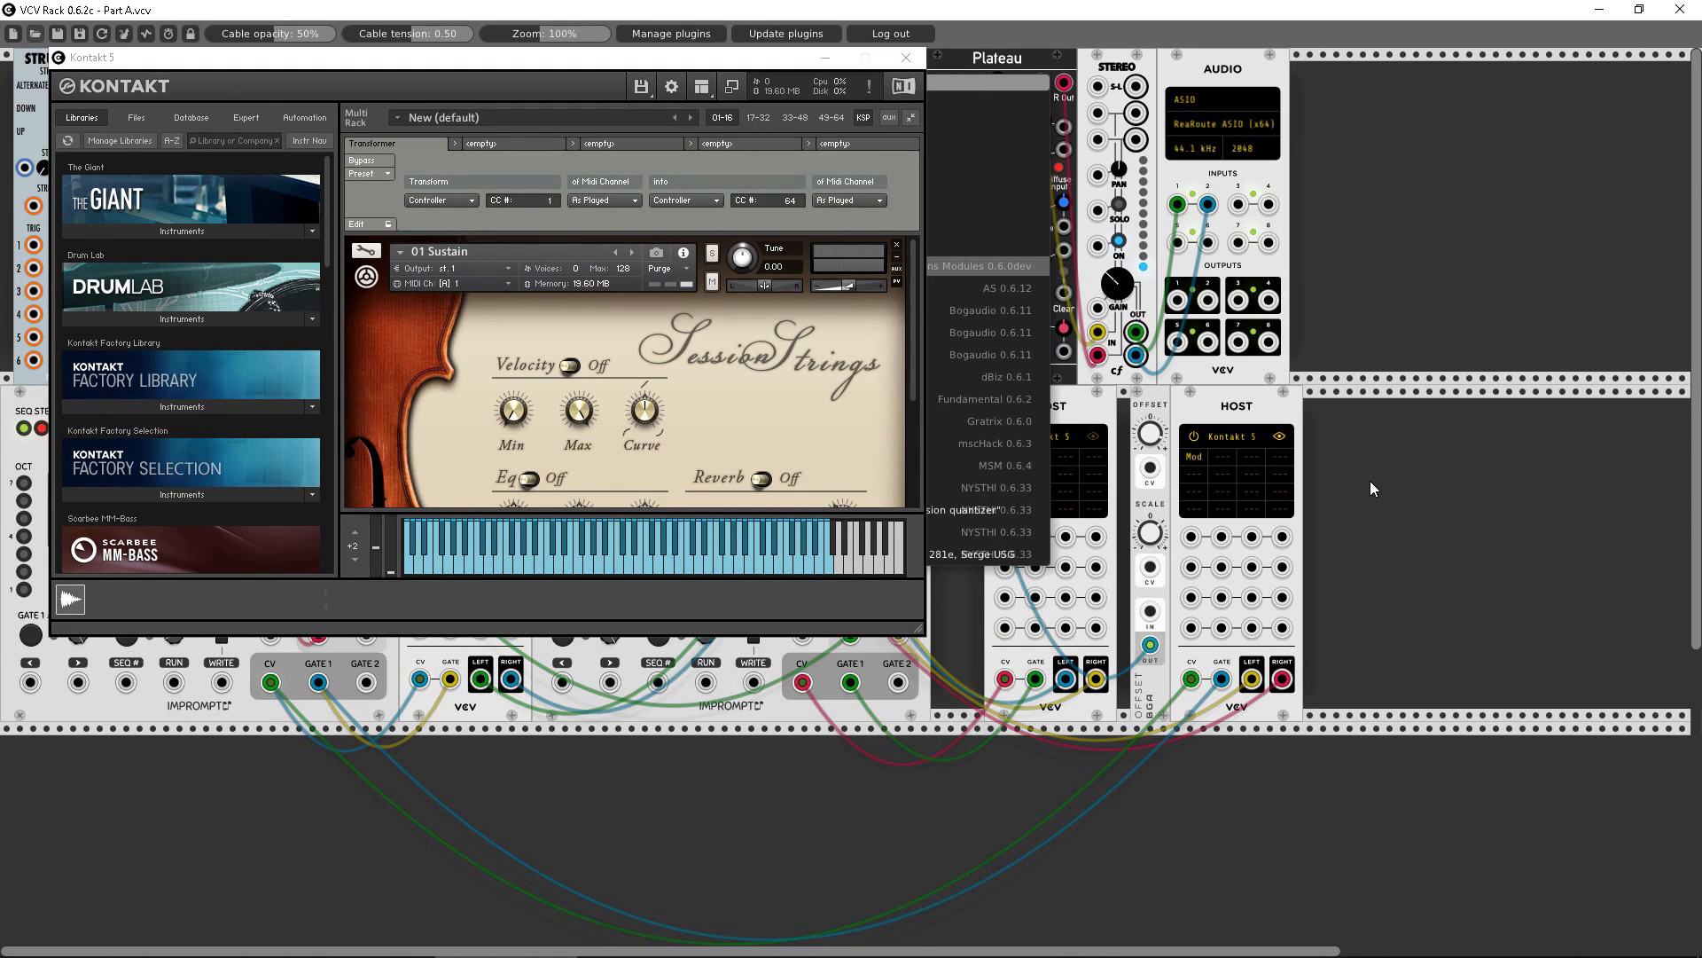
click(897, 57)
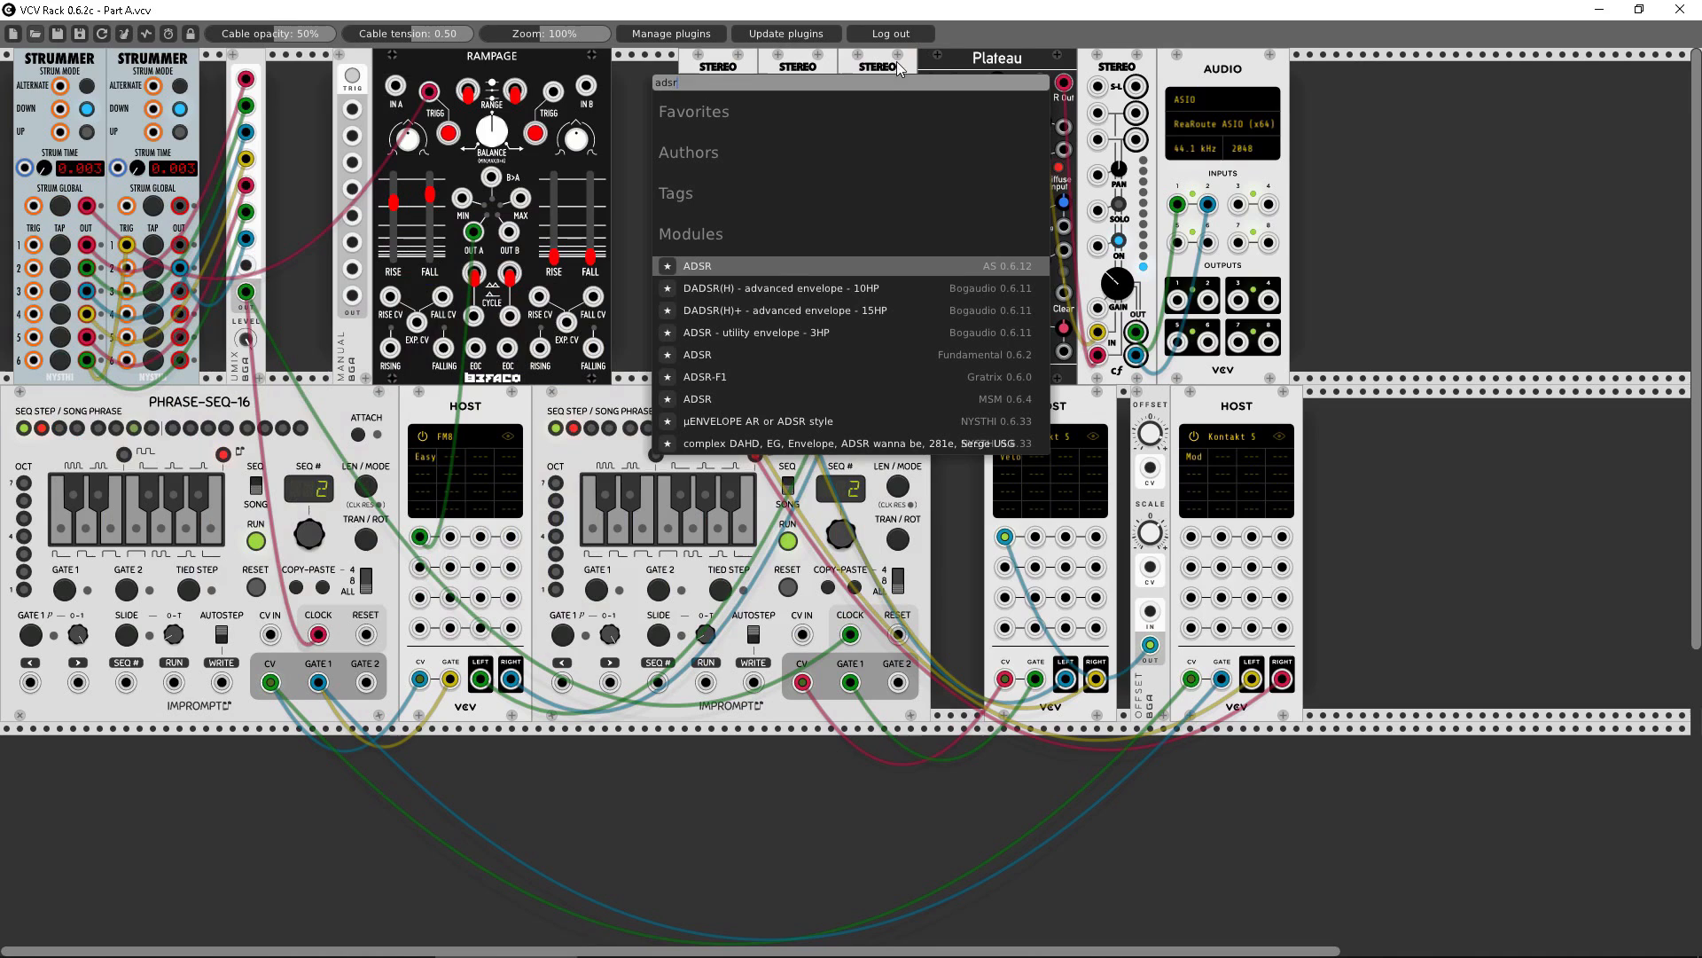
click(753, 285)
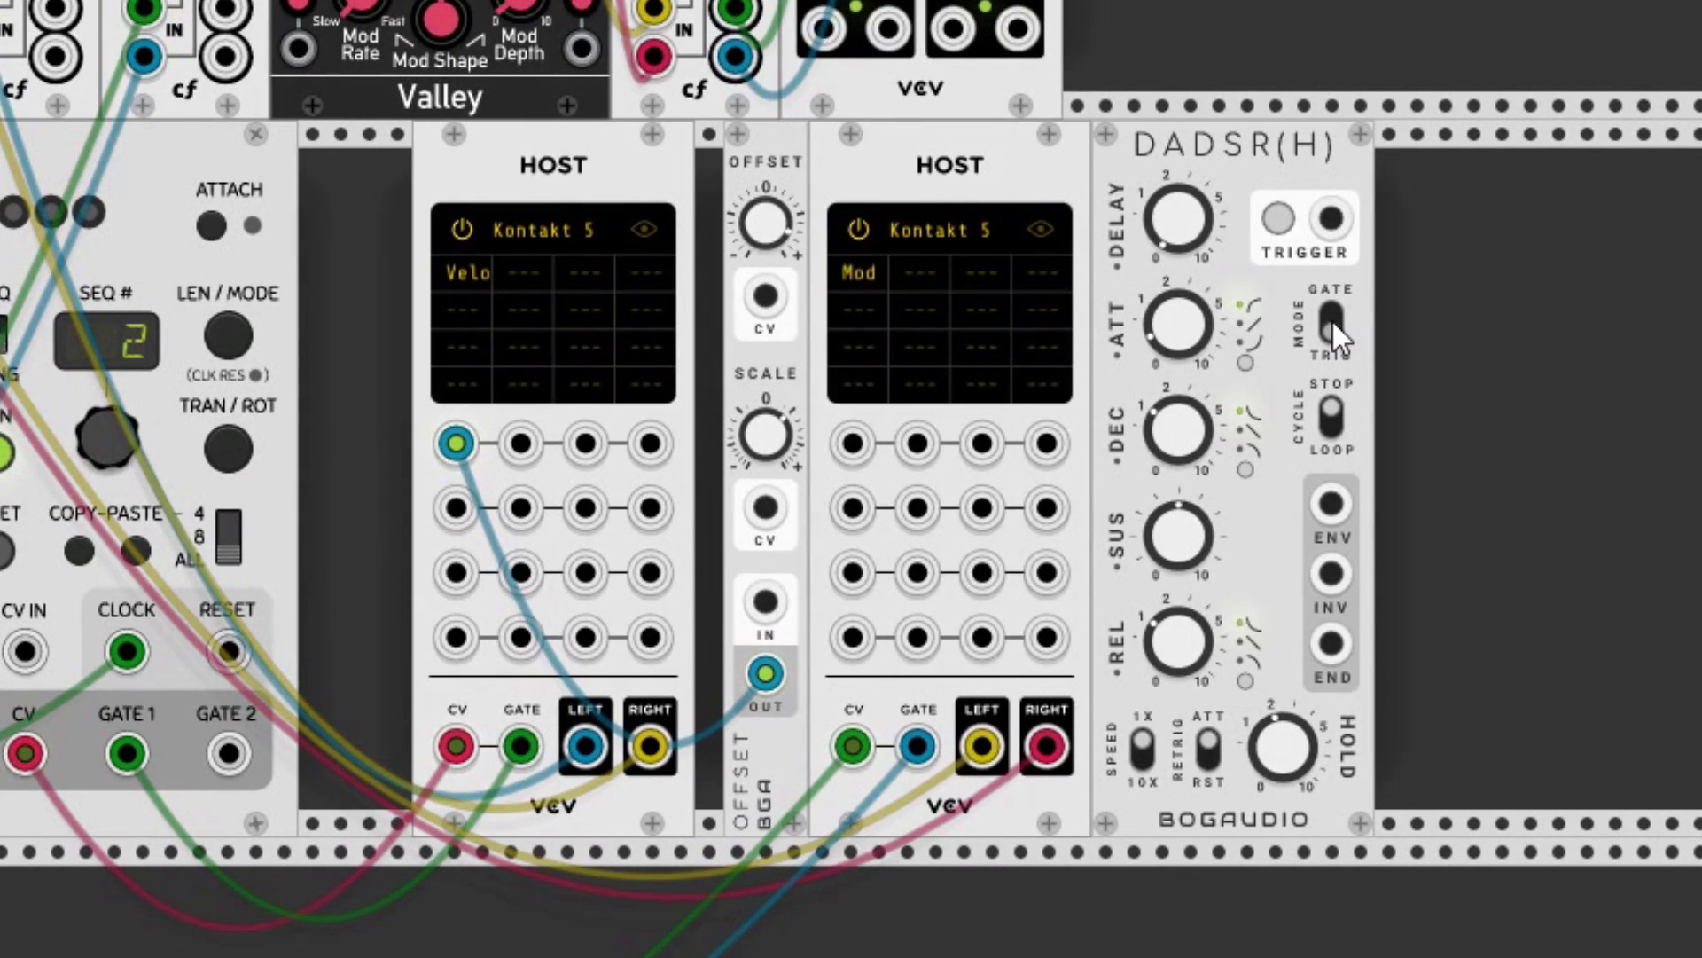
- Adjust the attack, decay, sustain and release of the DADSR(H) envelope
drag(1205, 327, 1206, 341)
drag(1162, 428, 1162, 443)
drag(1178, 537, 1178, 563)
drag(1188, 656, 1188, 674)
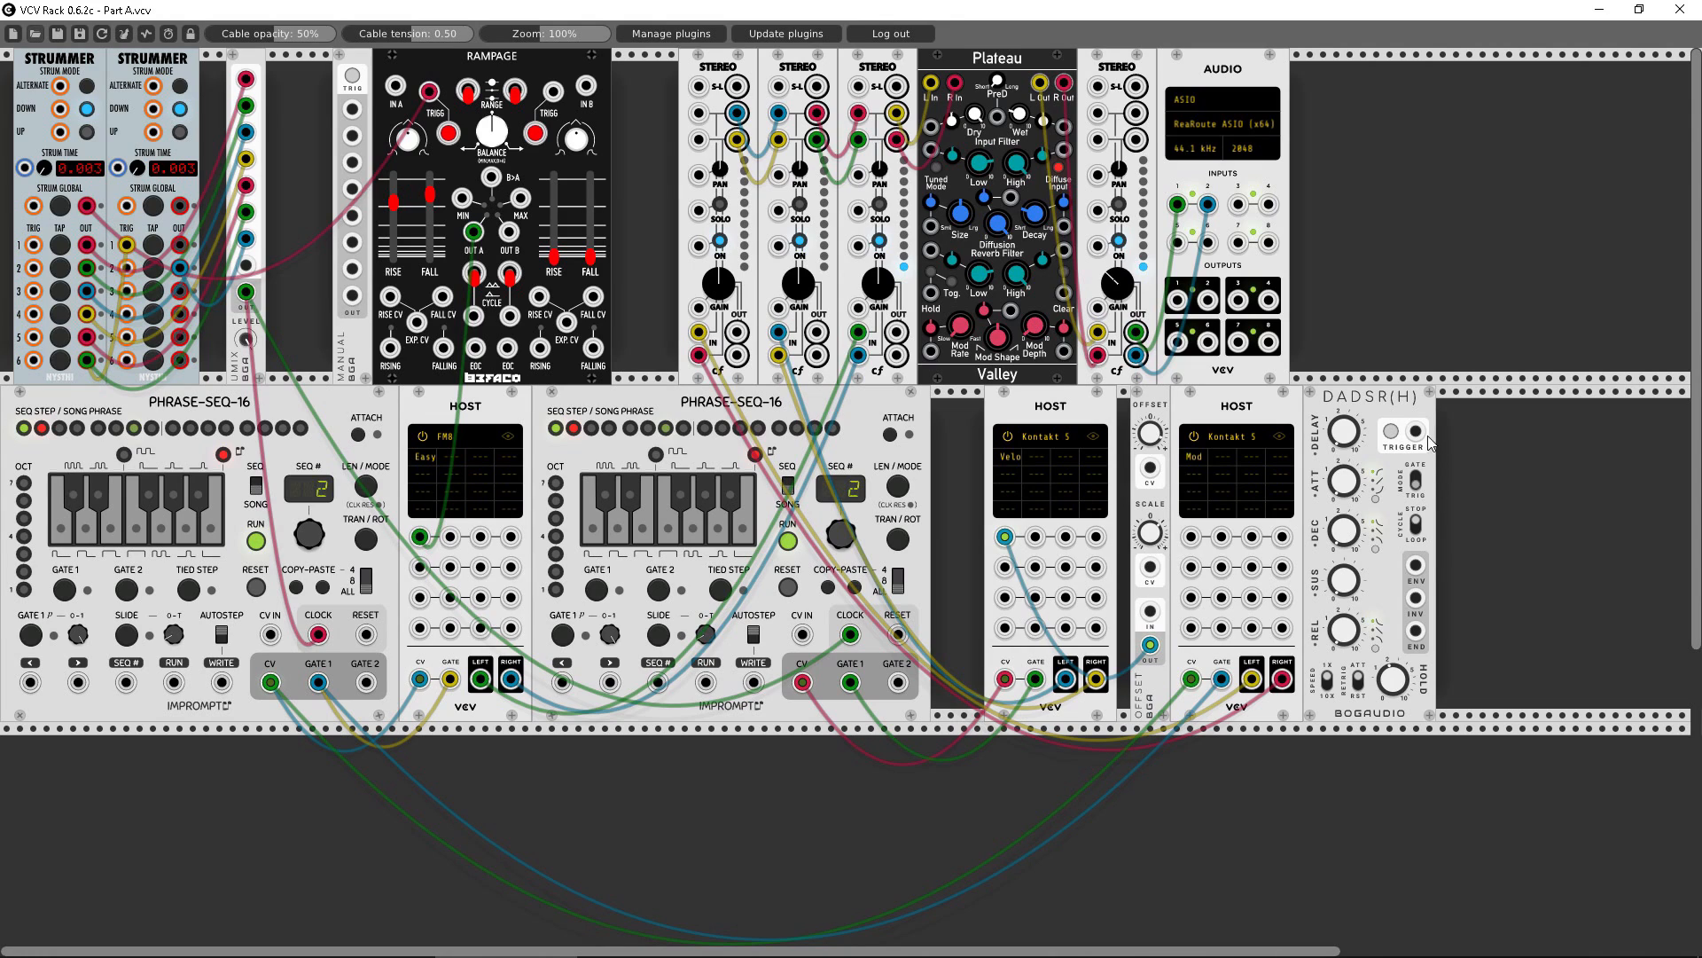
- Patch the first Strummer's global output to the DADSR(H) trigger and its inverted output to the strings Host's Mod input, then strum
drag(1416, 432, 86, 206)
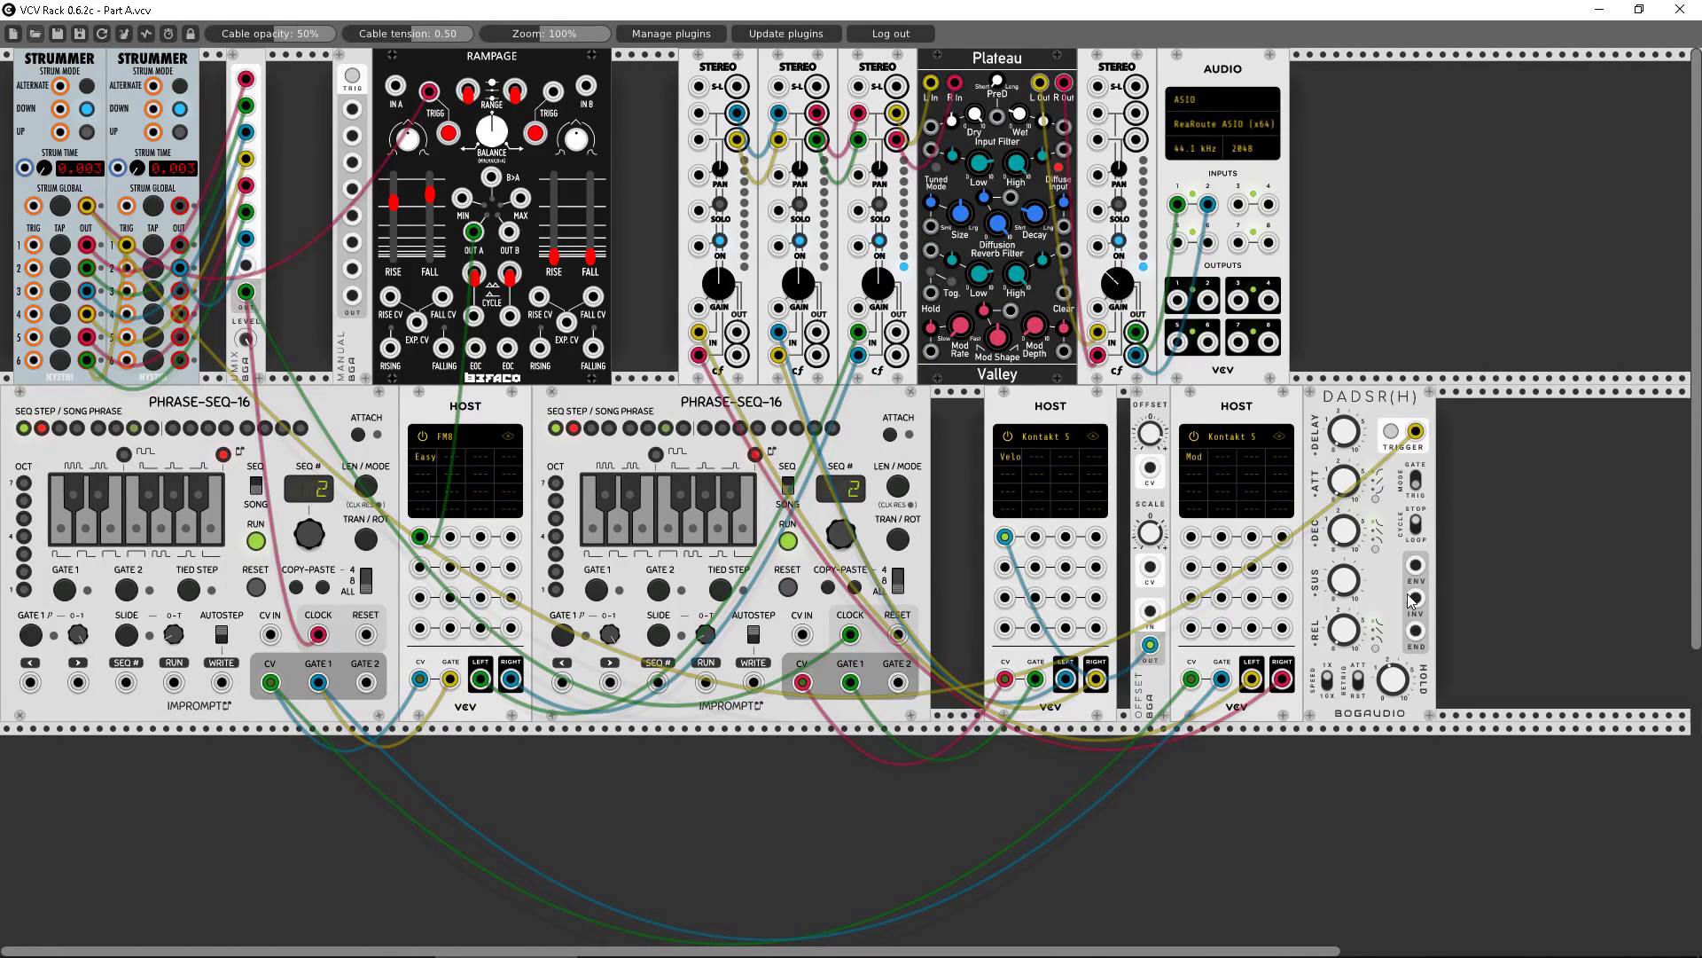
drag(1414, 599, 1191, 538)
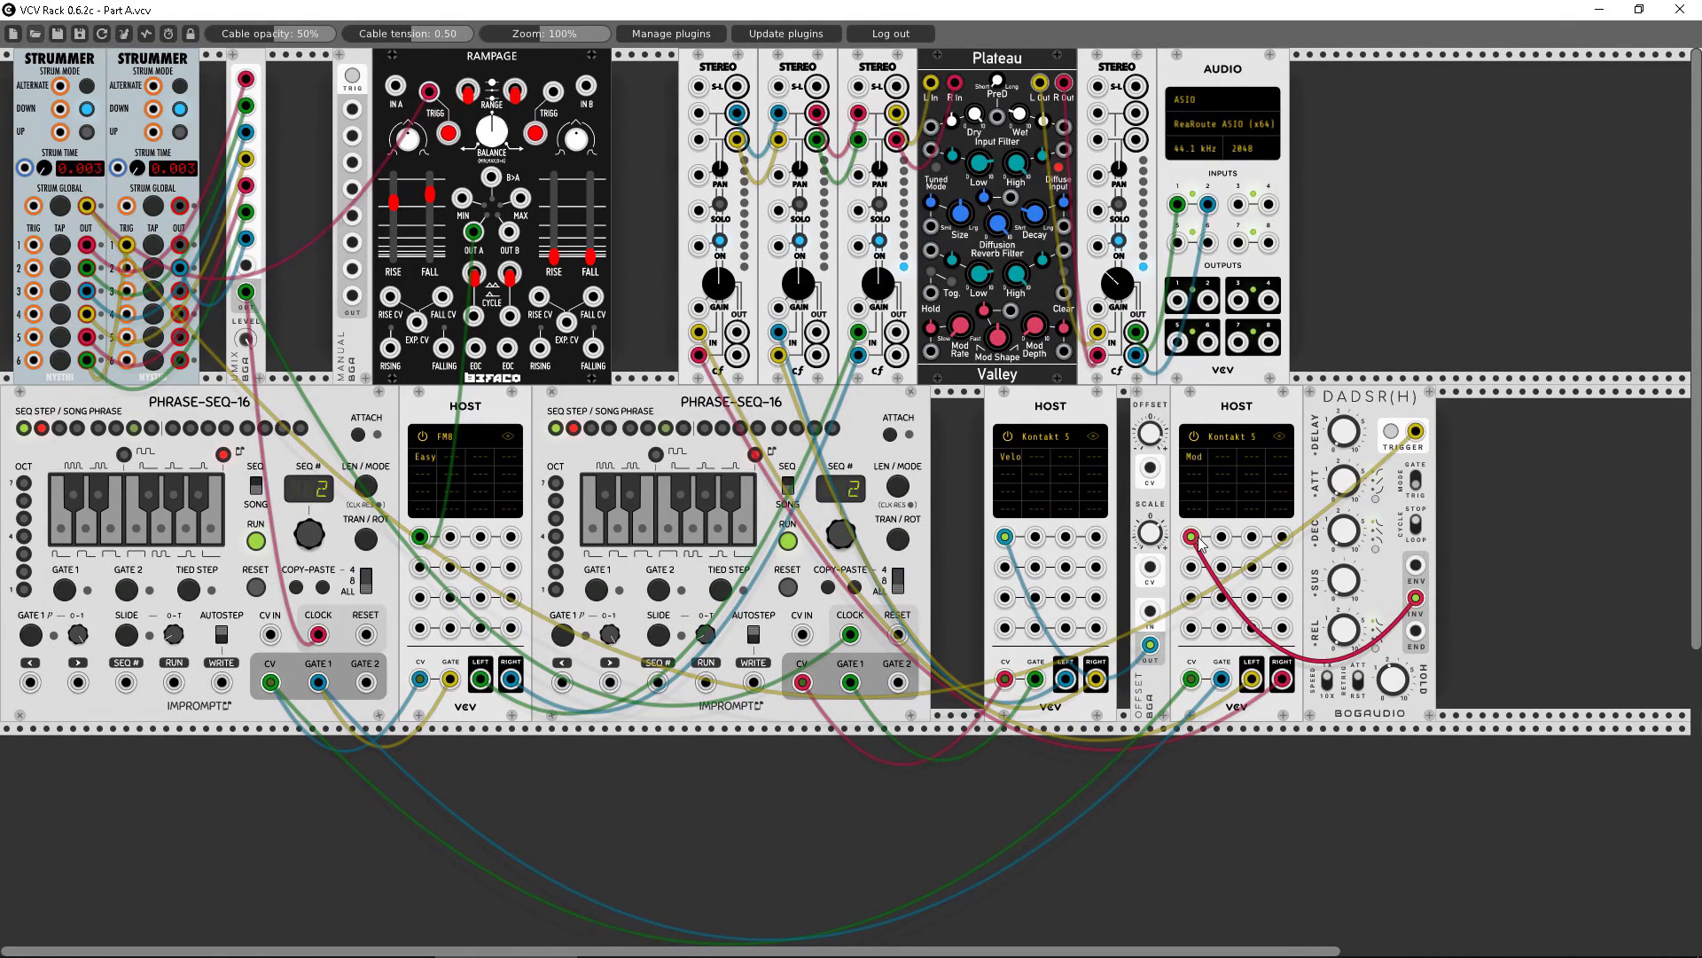
click(57, 207)
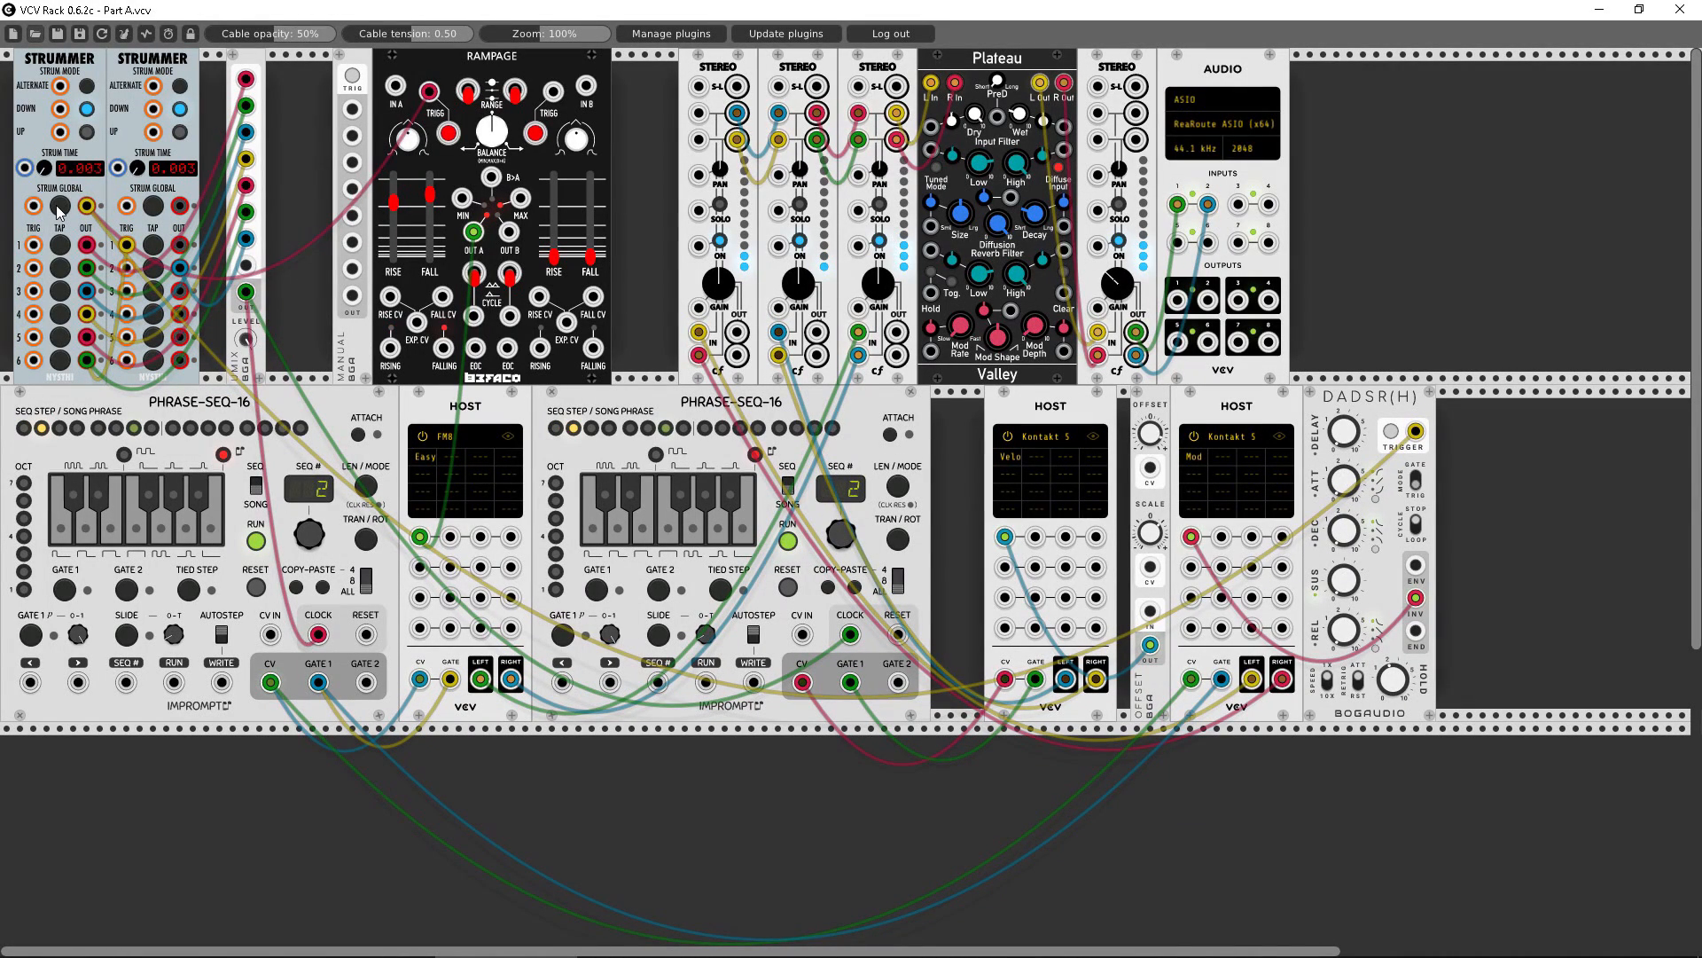
drag(1416, 598, 1191, 539)
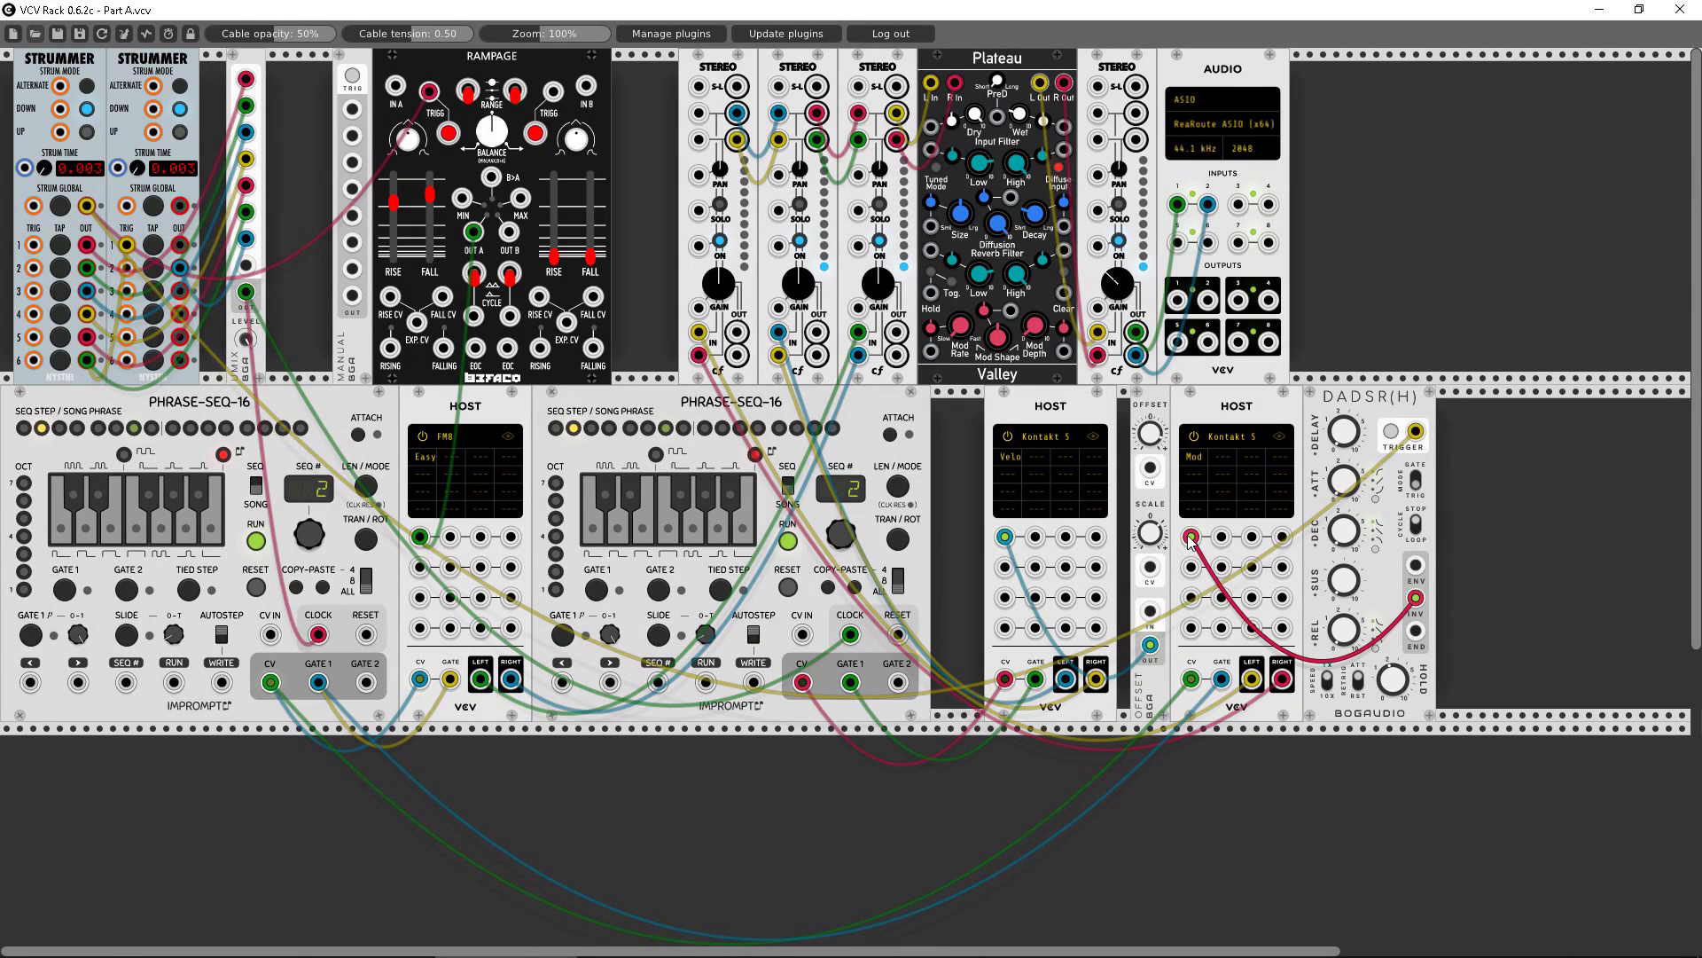
- Add an AS VCA module directly after the DADSR(H) envelope
right_click(1461, 514)
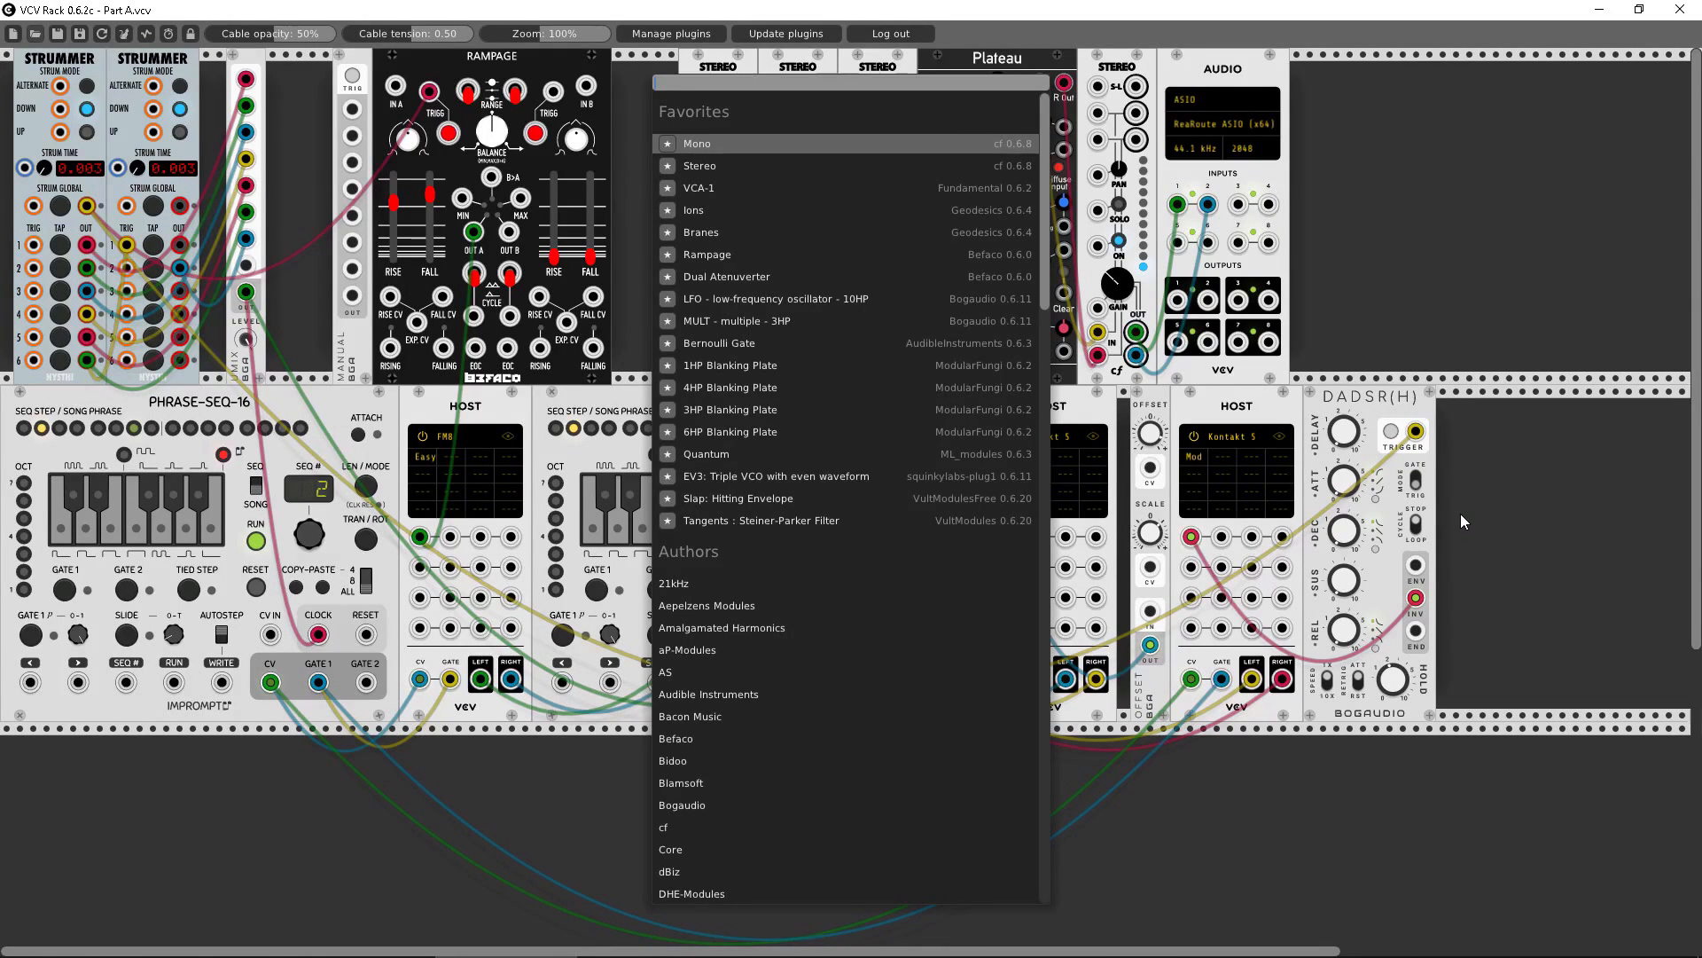
text(vca)
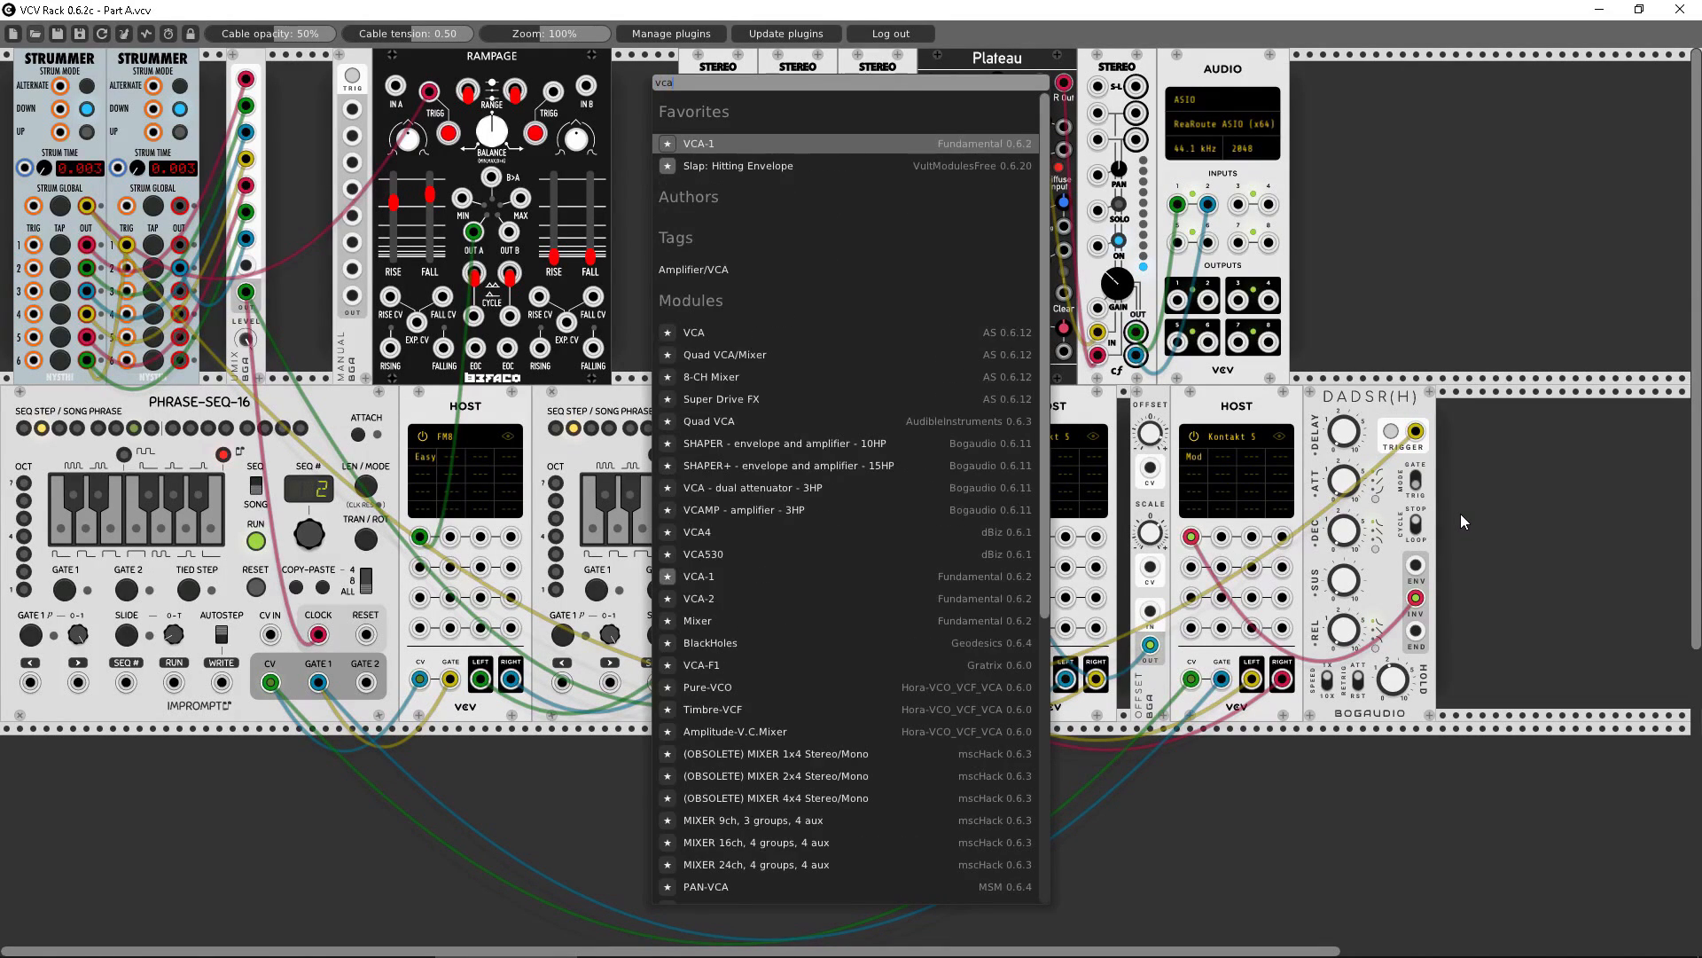
click(695, 333)
drag(1451, 489, 1495, 454)
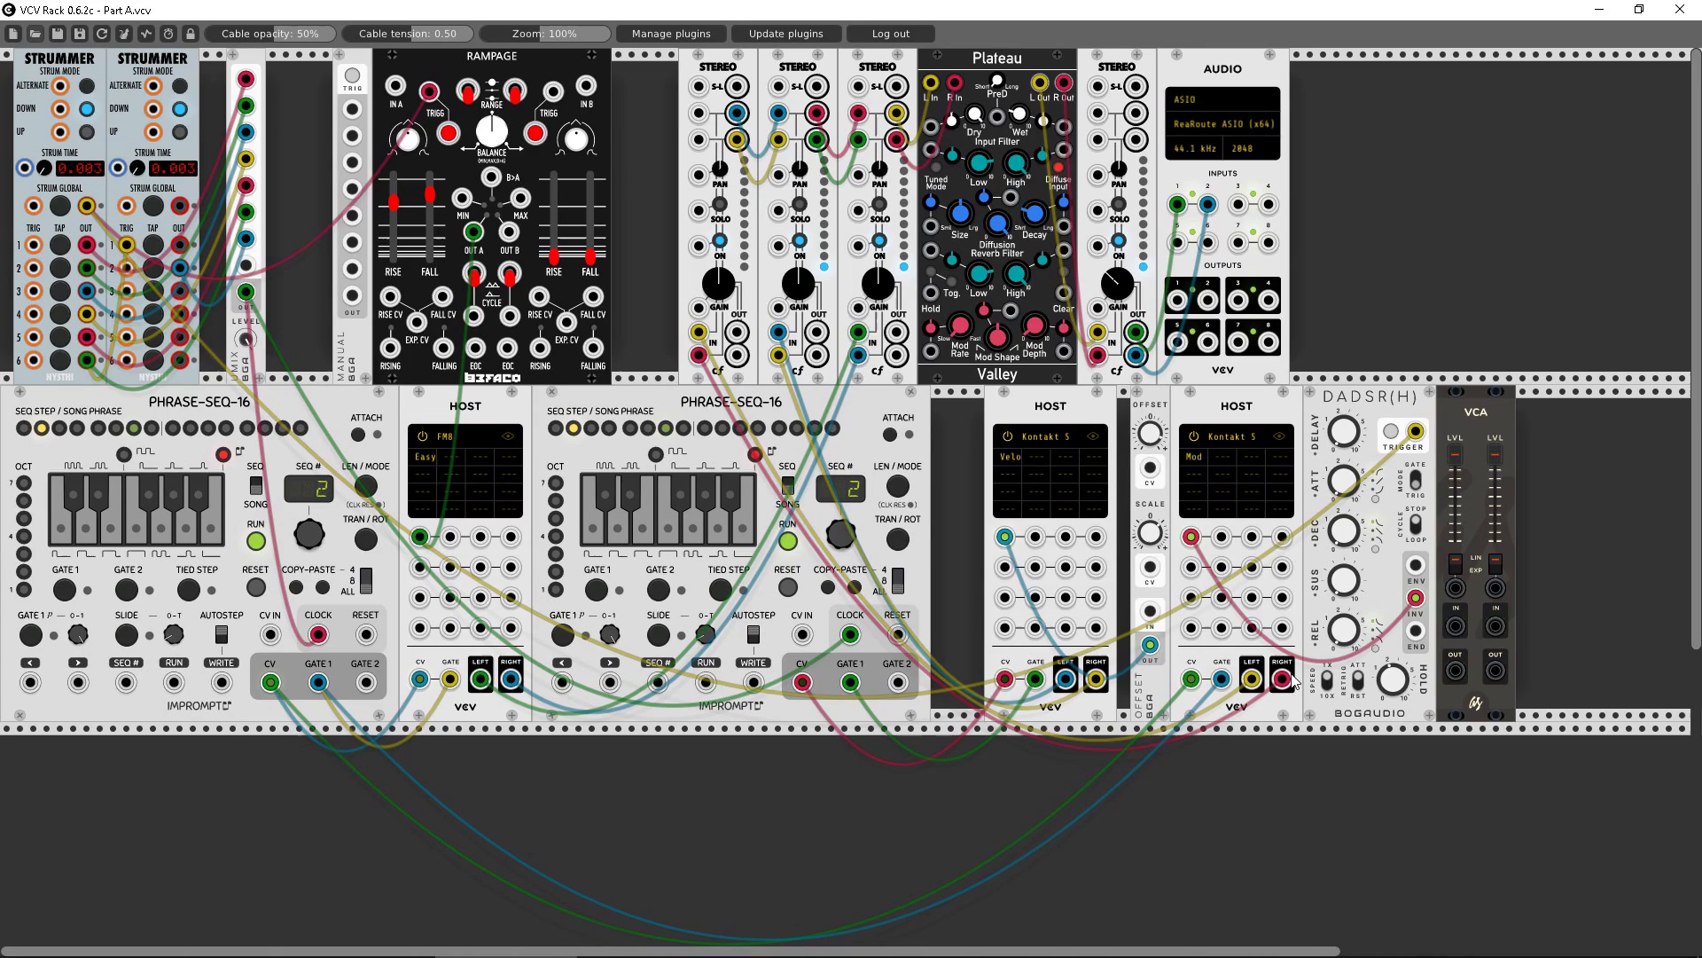
- Route the strings Host's left and right outputs through the two VCA channels, moving their existing mixer cables to the VCA outputs
drag(1282, 678, 1496, 670)
drag(1251, 679, 1455, 671)
mouse_move(1251, 679)
mouse_down()
mouse_move(1455, 626)
mouse_move(1401, 700)
mouse_move(1283, 679)
mouse_up()
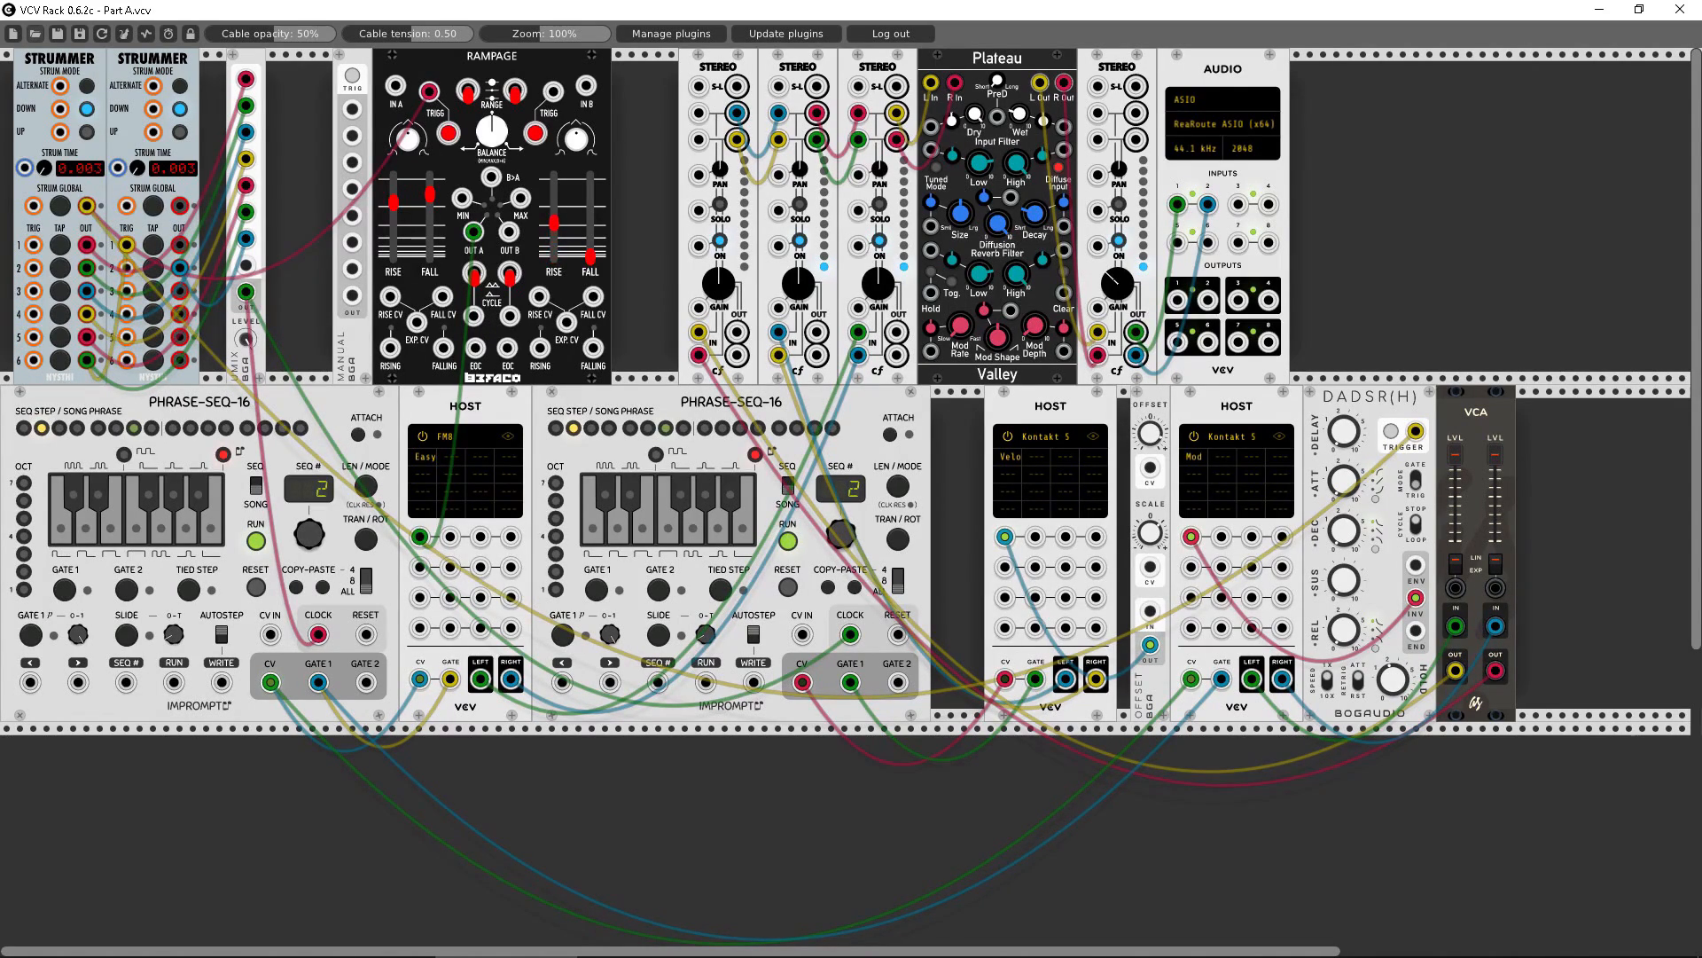
drag(592, 202, 592, 149)
mouse_move(509, 231)
mouse_down()
mouse_move(780, 399)
mouse_move(1514, 601)
mouse_move(1455, 588)
mouse_move(1497, 596)
mouse_move(1020, 621)
mouse_move(674, 523)
mouse_move(509, 234)
mouse_up()
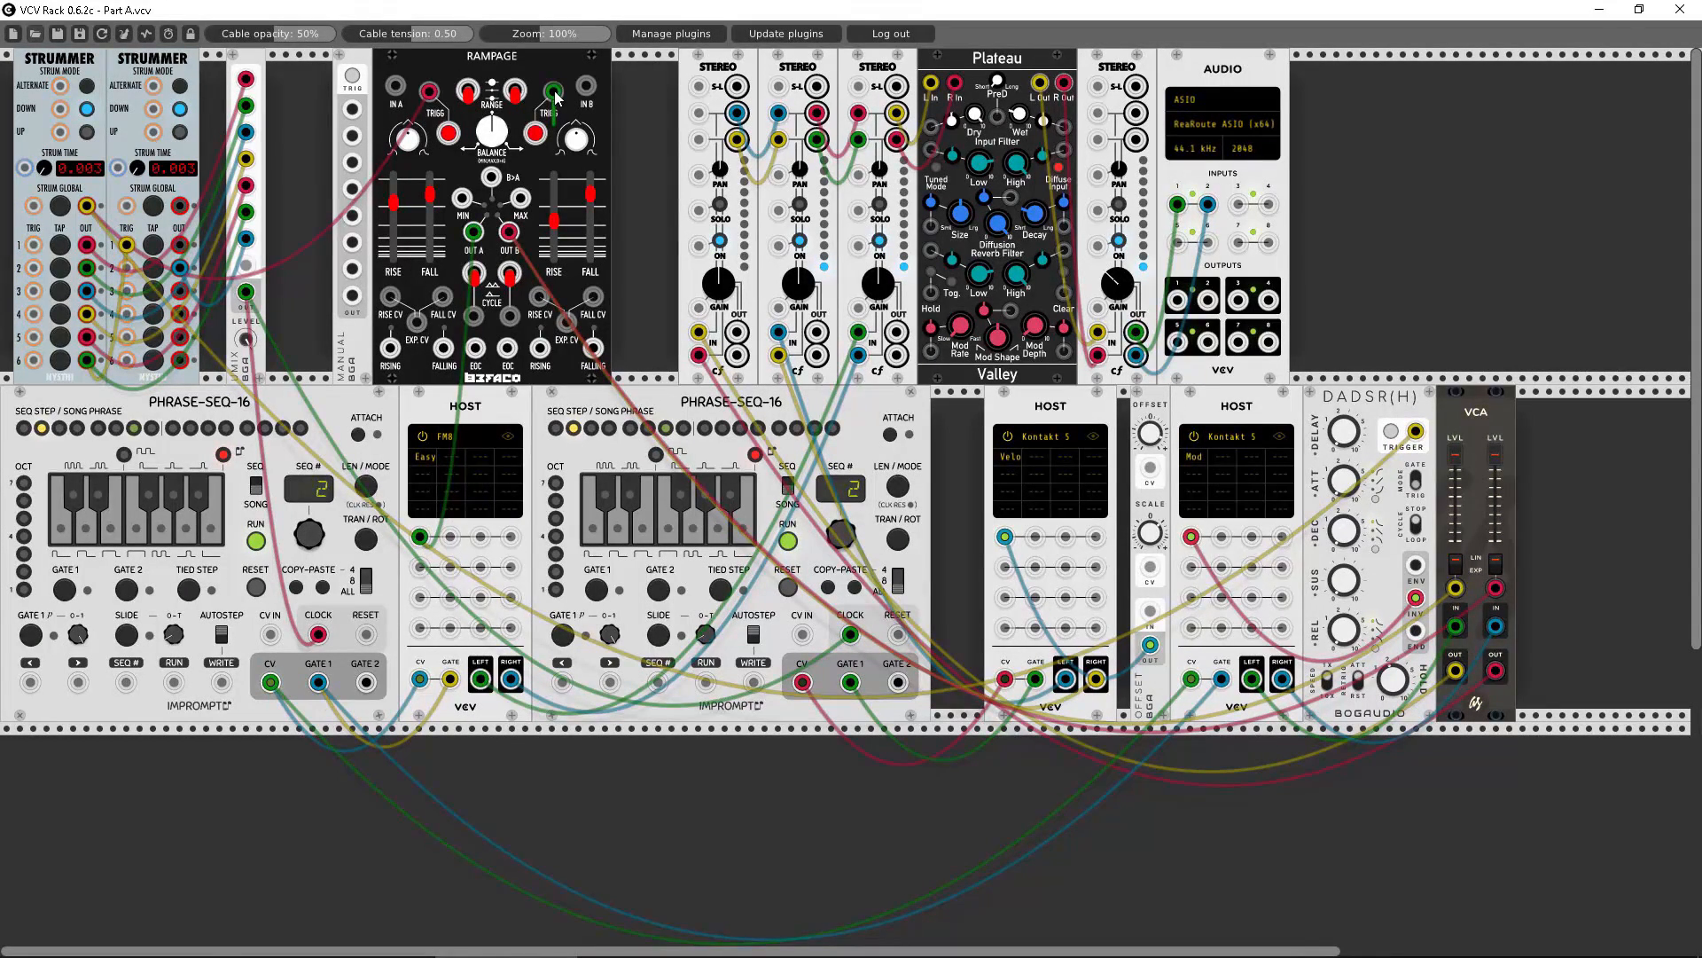
drag(552, 90, 87, 206)
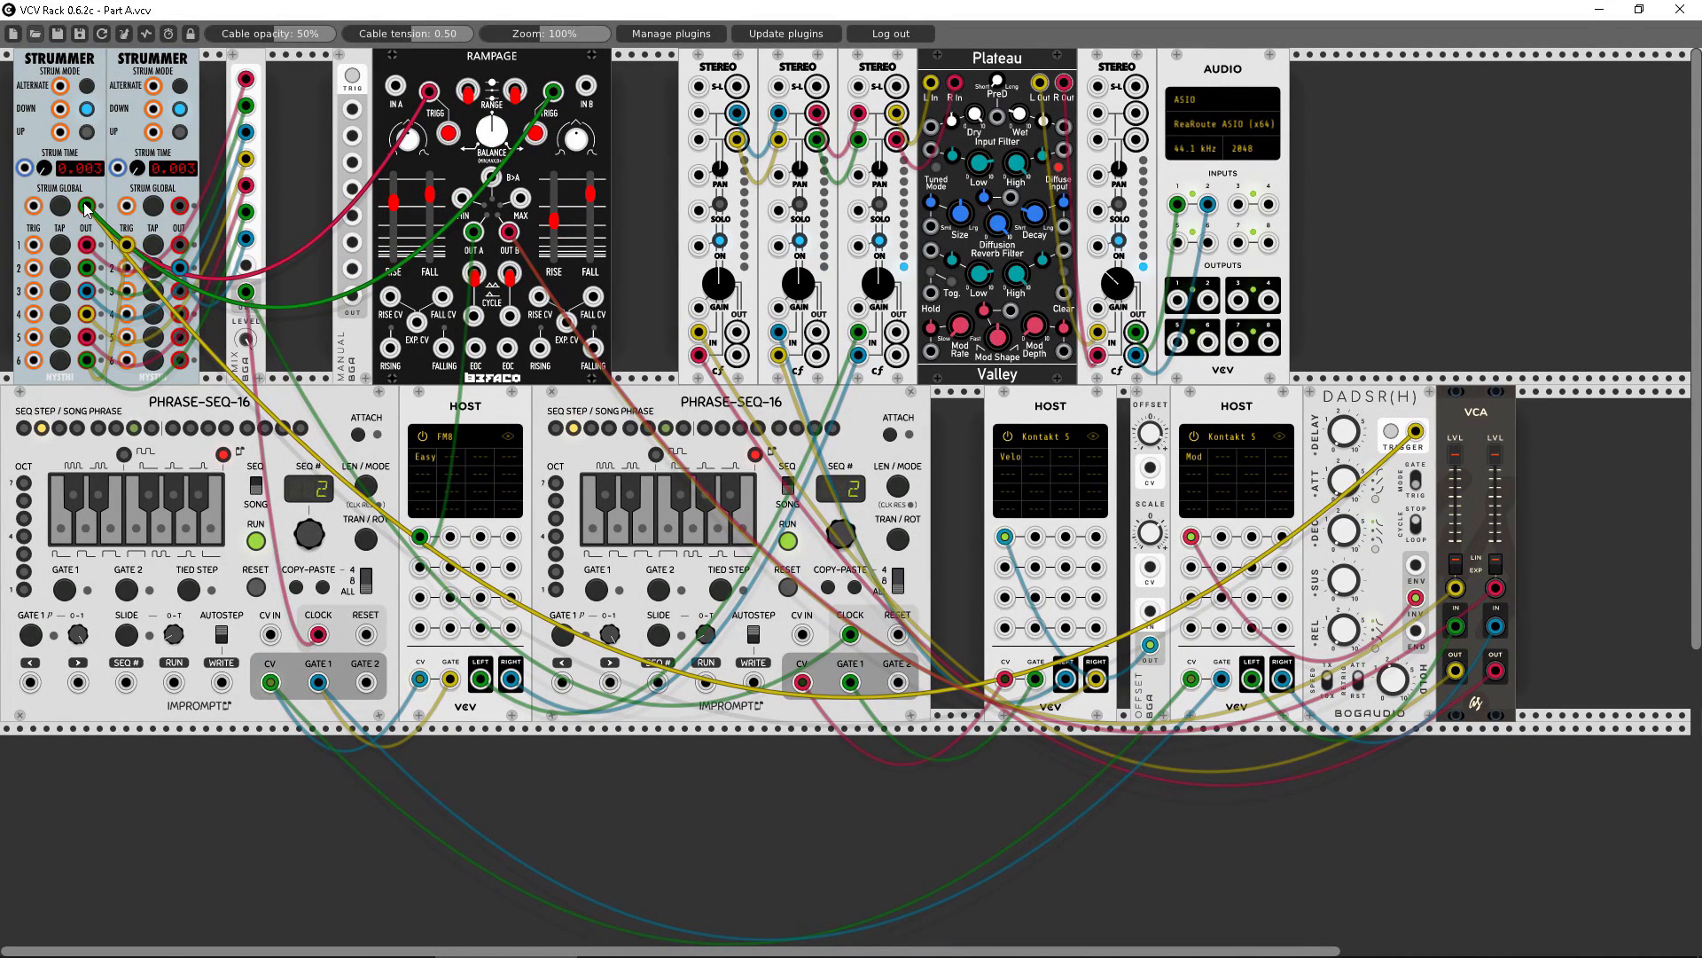